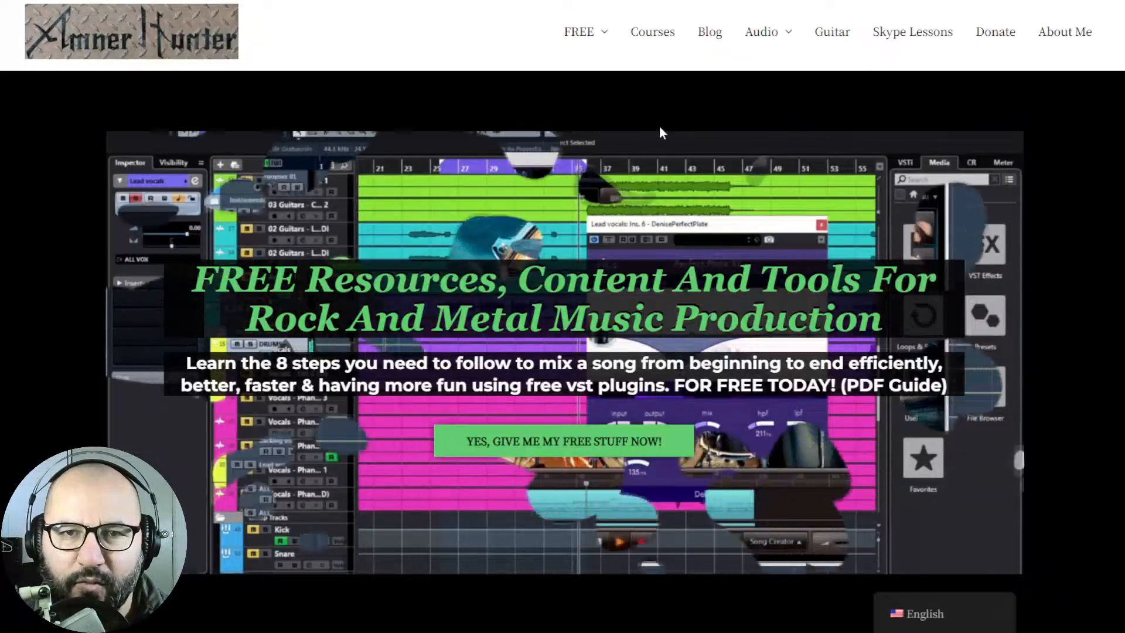
# Look over the music production website's home page and the YouTube channel's live streams, and switch to REAPER
pyautogui.moveTo(599, 41)
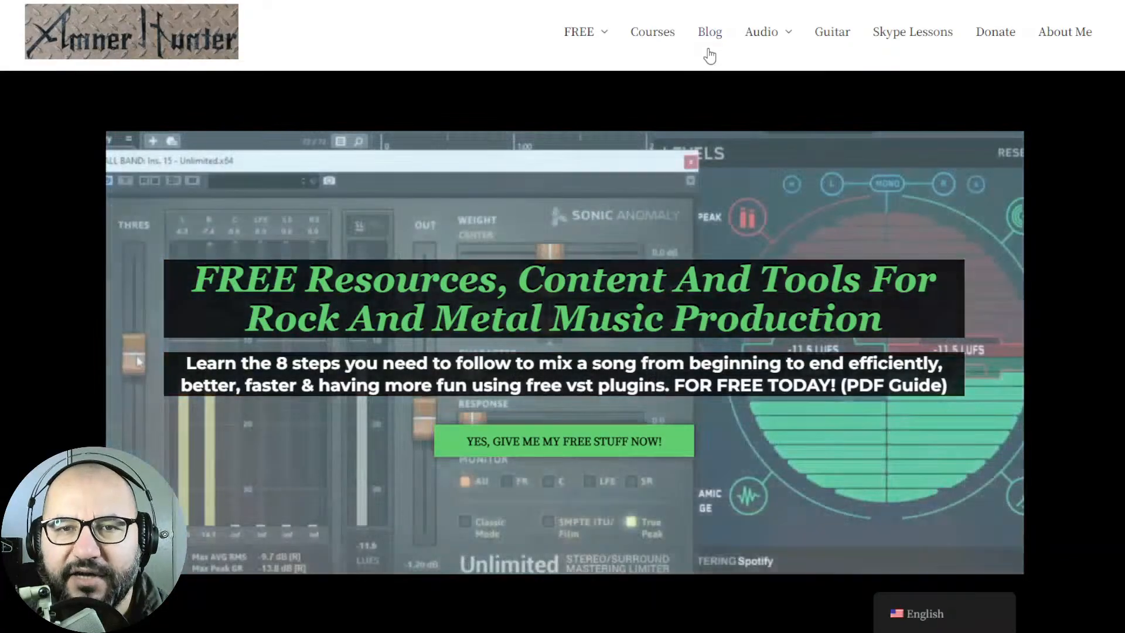
pyautogui.hotkey('ctrl', 'Tab')
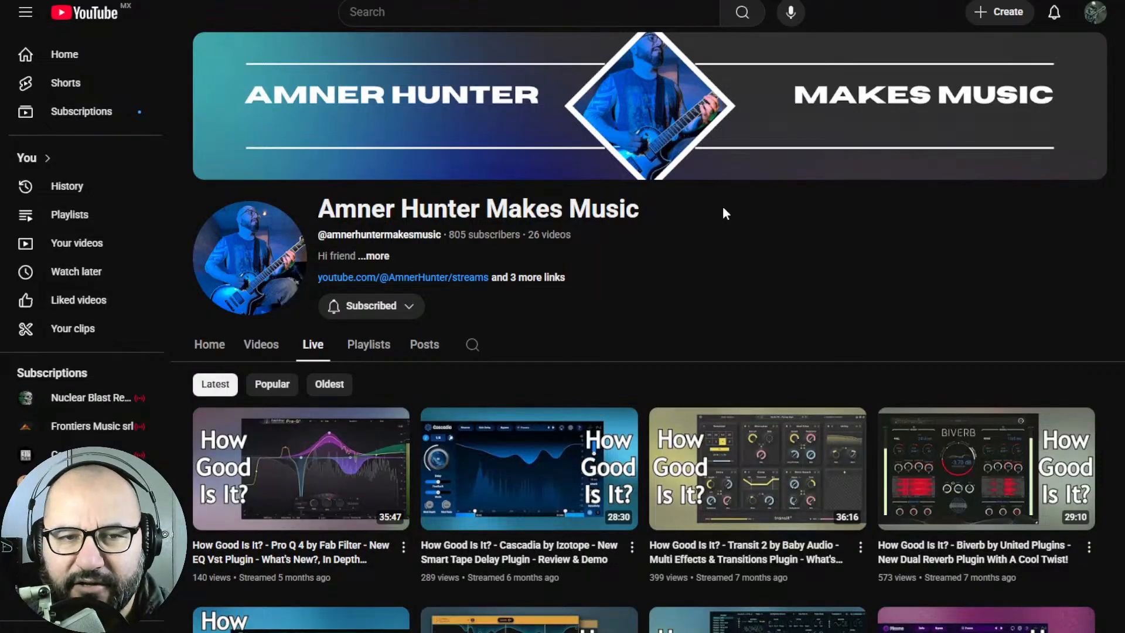
pyautogui.hotkey('ctrl', 'Tab')
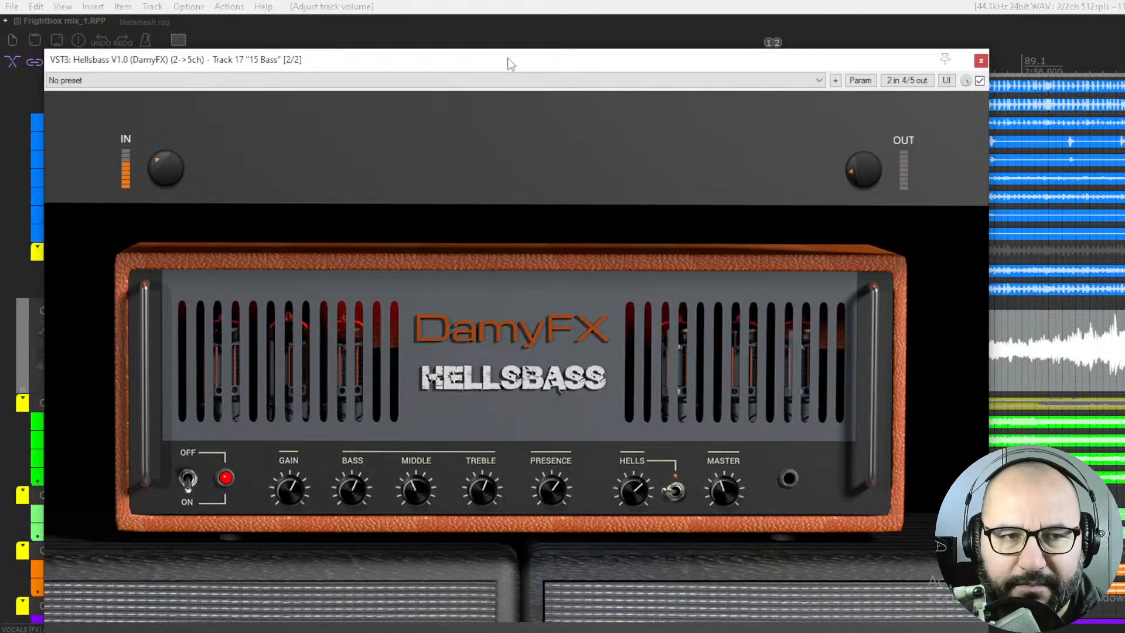
# Audition the Frightbox mix with the Hellsbass plugin active on the 15 Bass track, pausing and resuming playback
pyautogui.press('space')
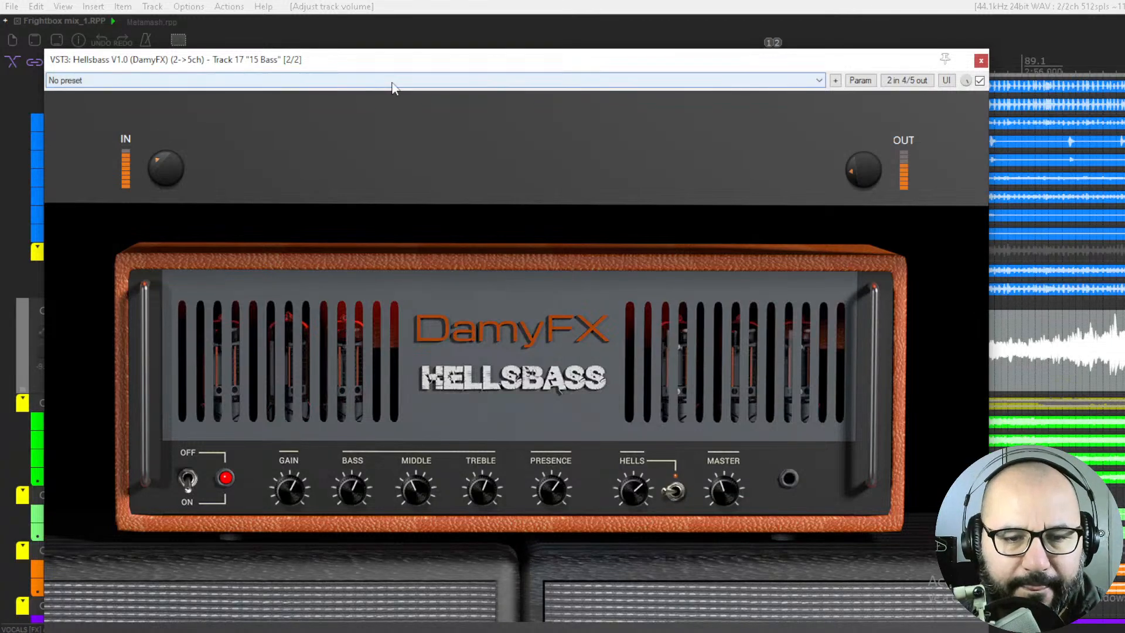
pyautogui.press('space')
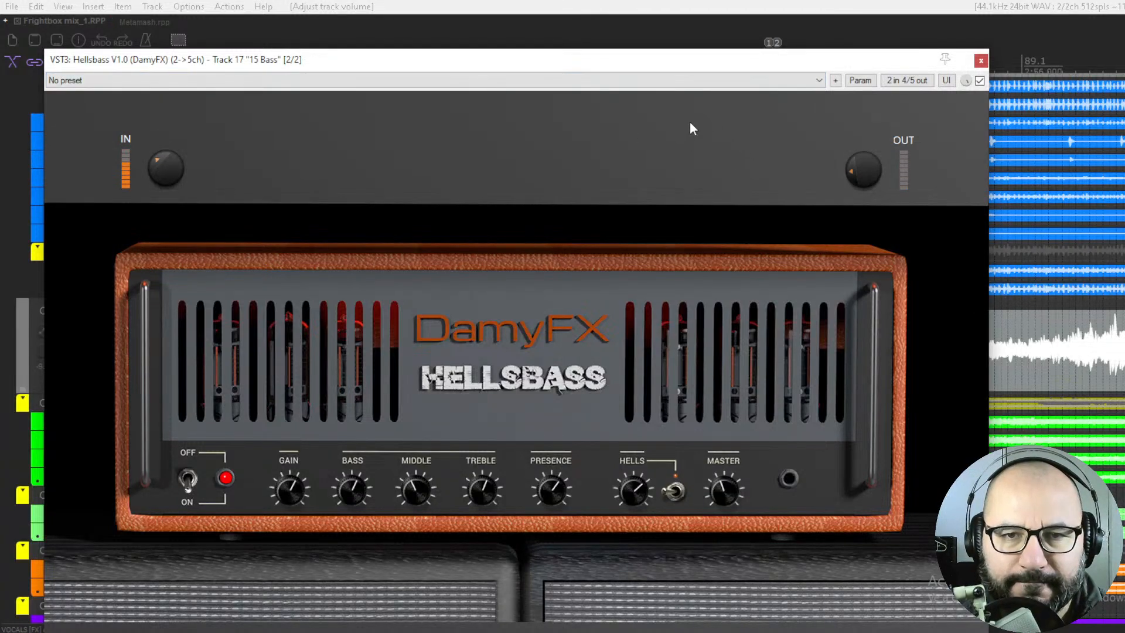
pyautogui.press('space')
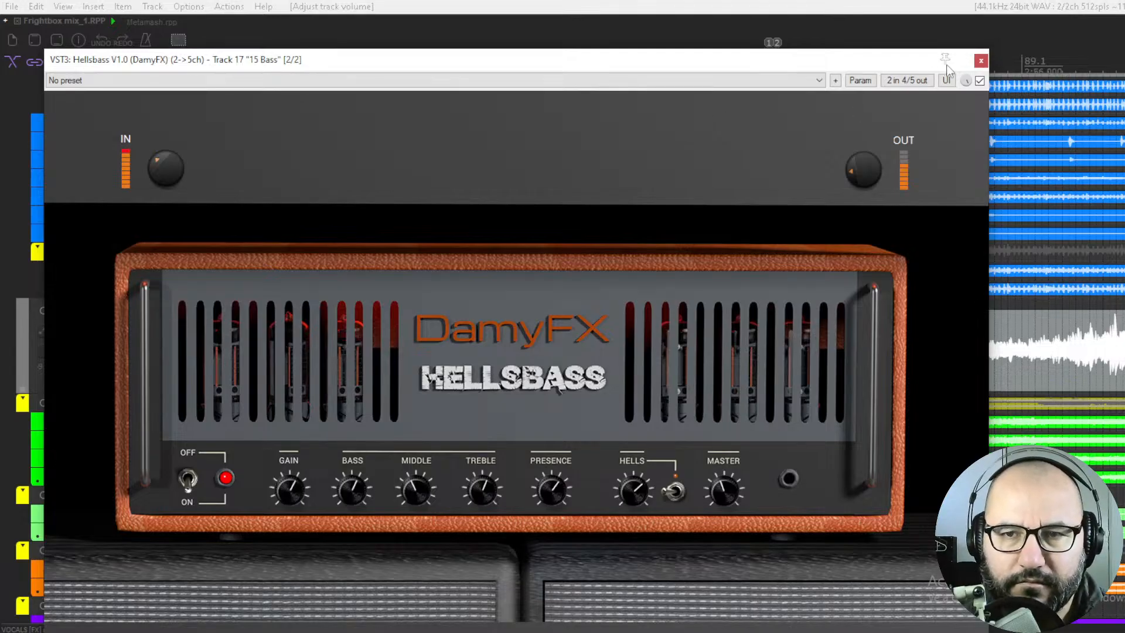
# Close the Hellsbass window and compare the 15 Bass track soloed and in the full mix during playback
pyautogui.moveTo(868, 66); pyautogui.dragTo(869, 108)
pyautogui.click(975, 102)
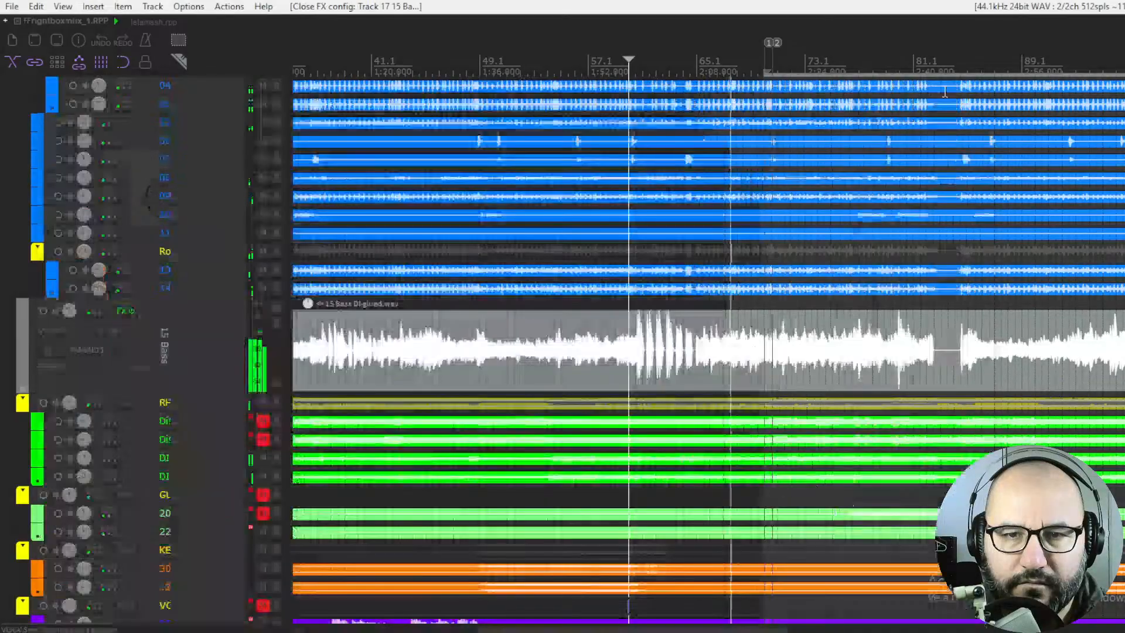
pyautogui.click(276, 324)
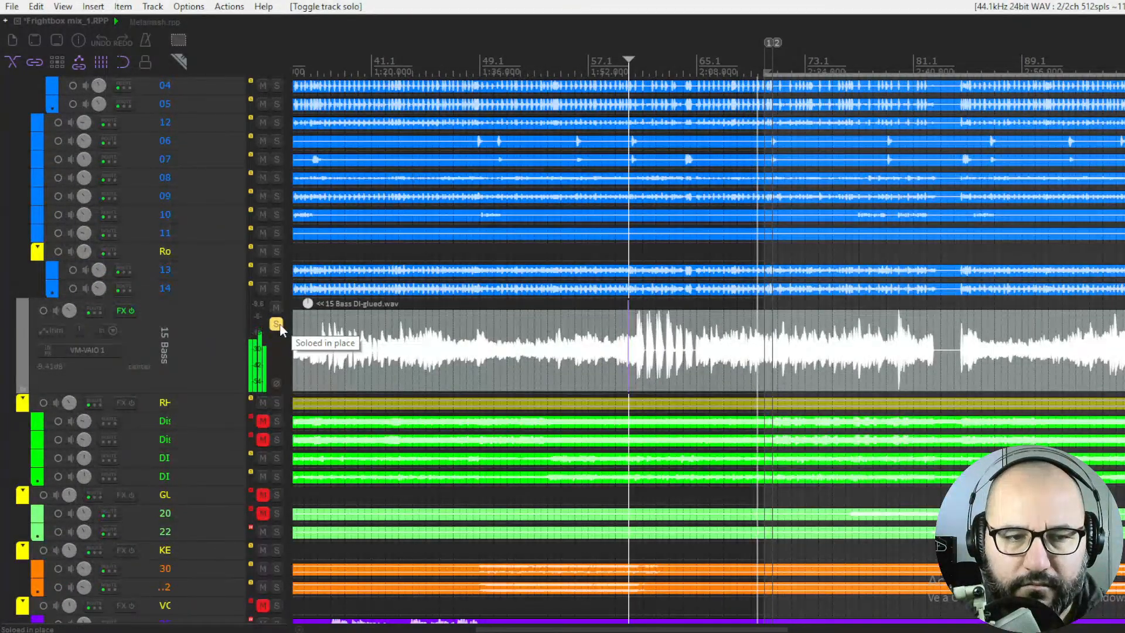
pyautogui.click(276, 324)
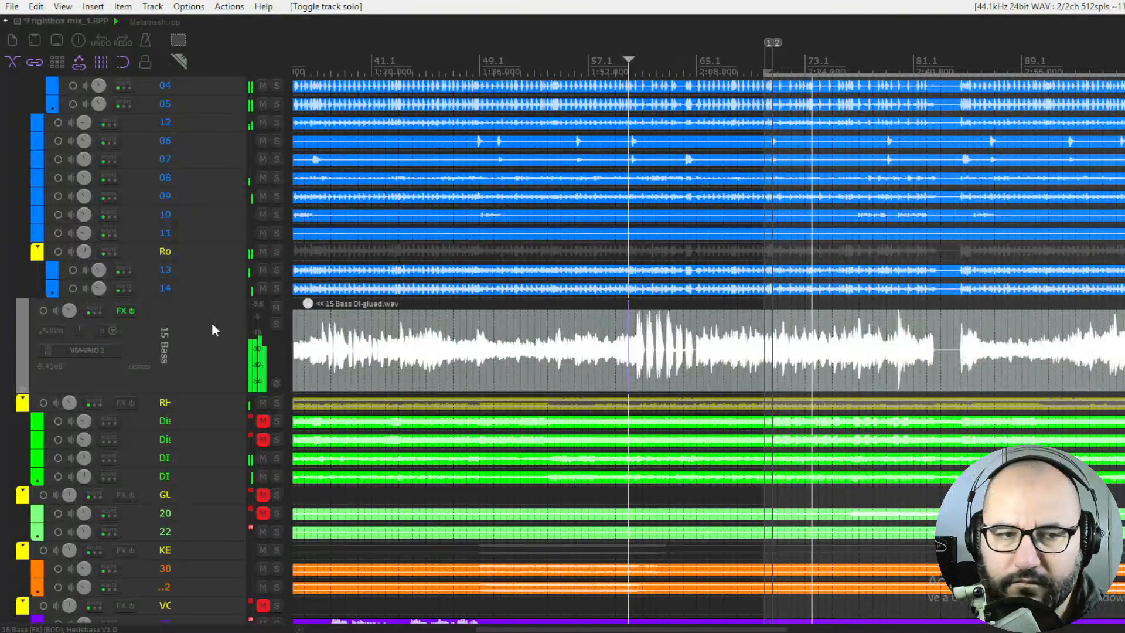
# Reopen Hellsbass V1.0 from the 15 Bass track's effects to view it during playback, and close it again
pyautogui.rightClick(121, 314)
pyautogui.click(170, 345)
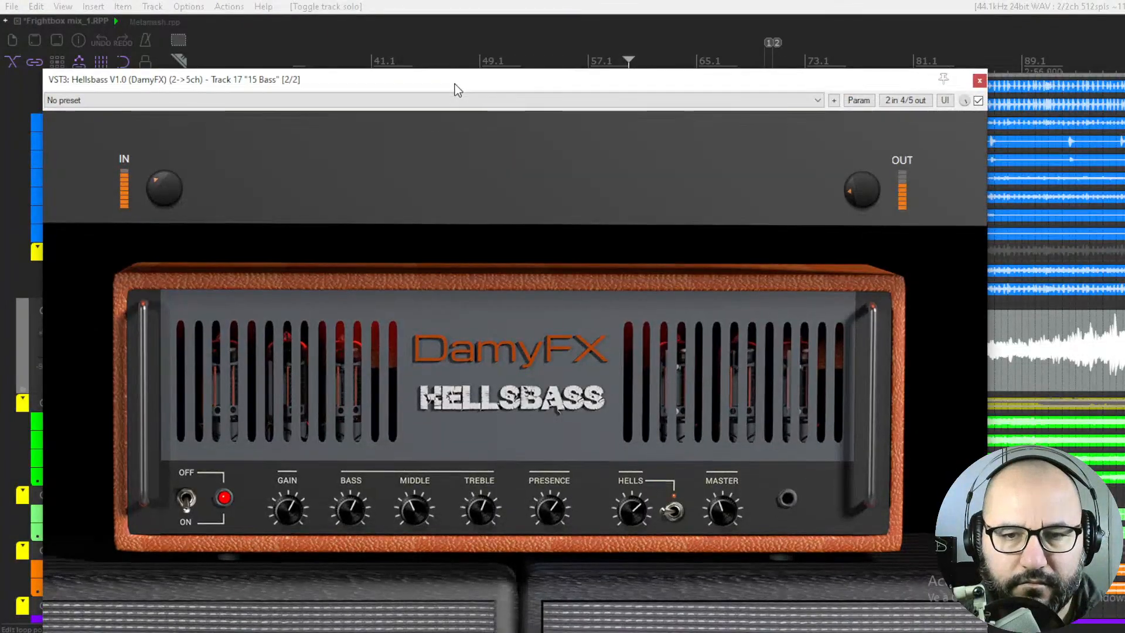
pyautogui.moveTo(455, 83); pyautogui.dragTo(452, 83)
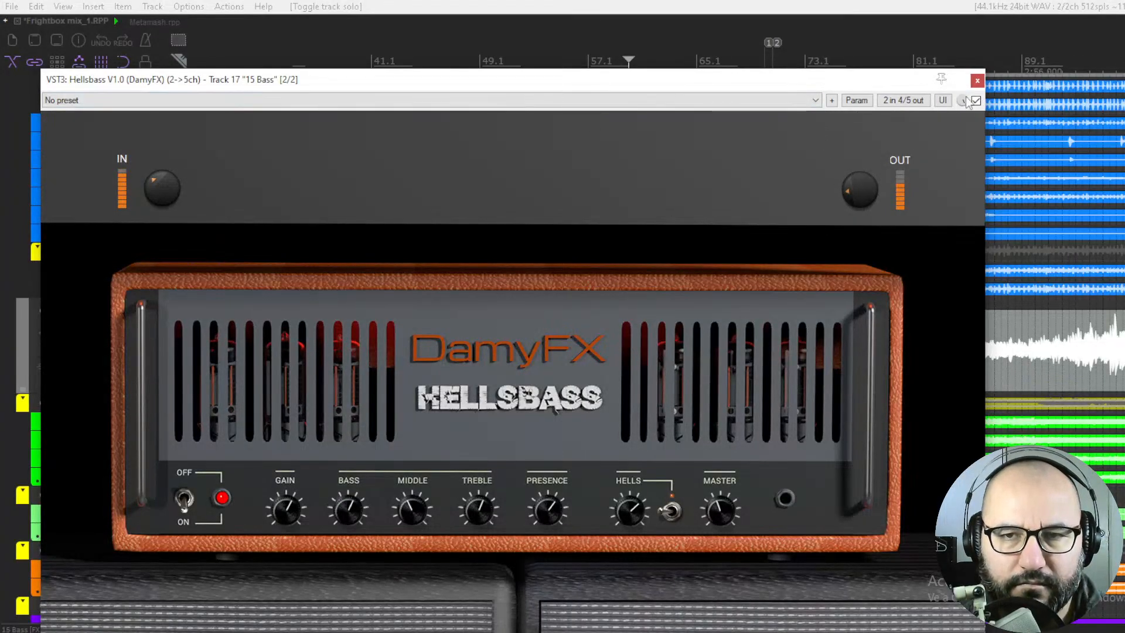
pyautogui.click(977, 81)
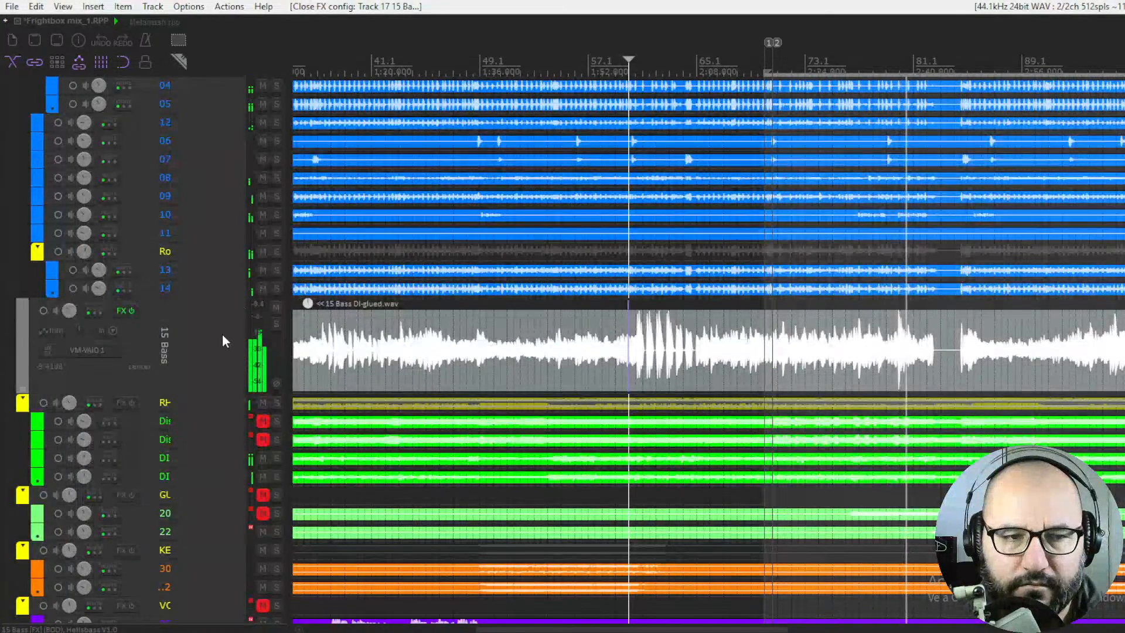
# Solo the 15 Bass track briefly once more, return to the full mix and stop playback
pyautogui.click(276, 324)
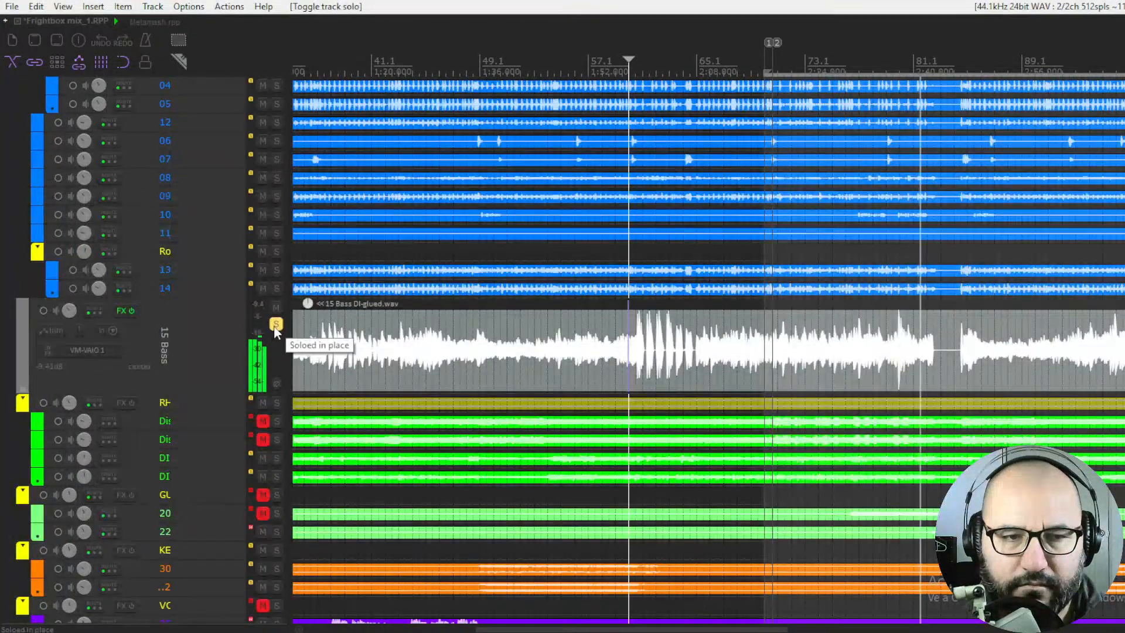
pyautogui.click(276, 324)
pyautogui.press('space')
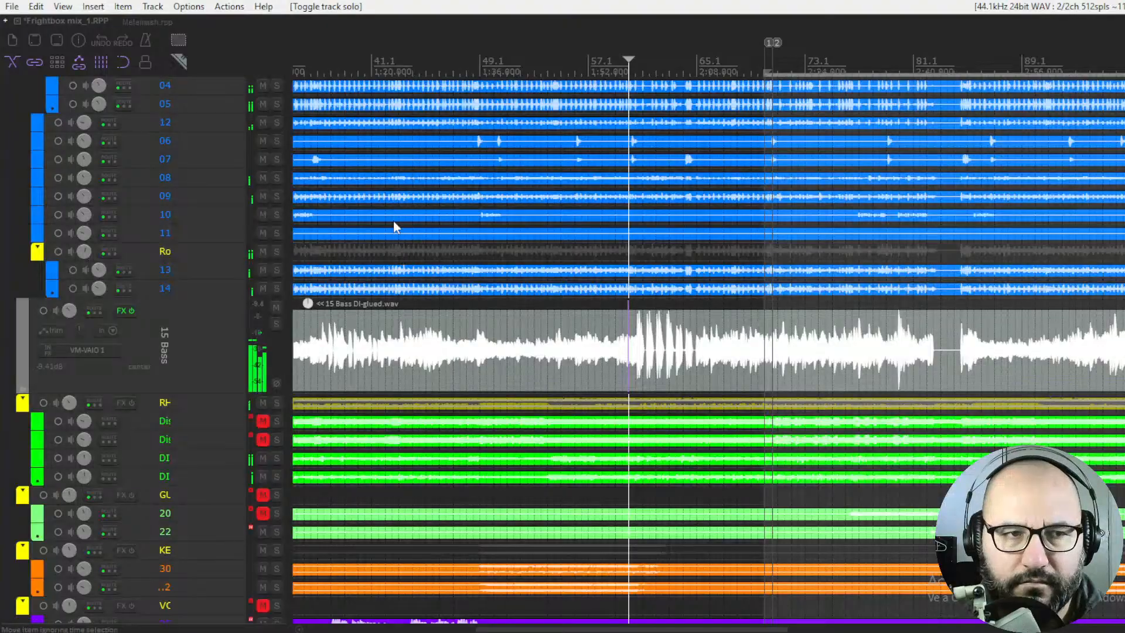
# Open the Hellsbass V1.0 plugin on the 15 Bass track
pyautogui.rightClick(123, 308)
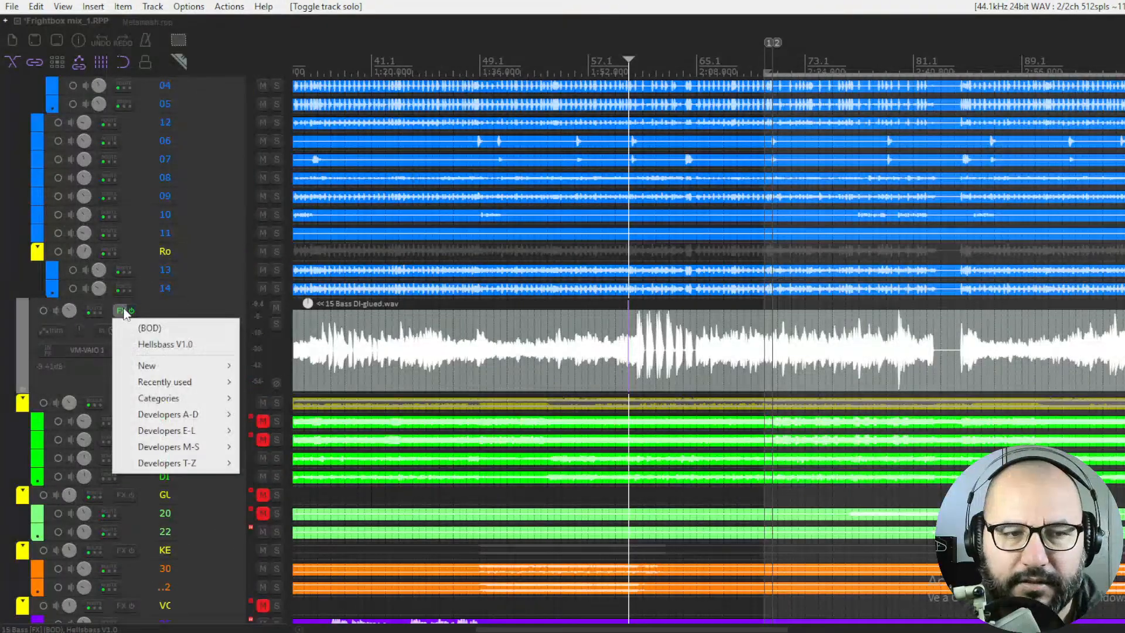
pyautogui.click(133, 339)
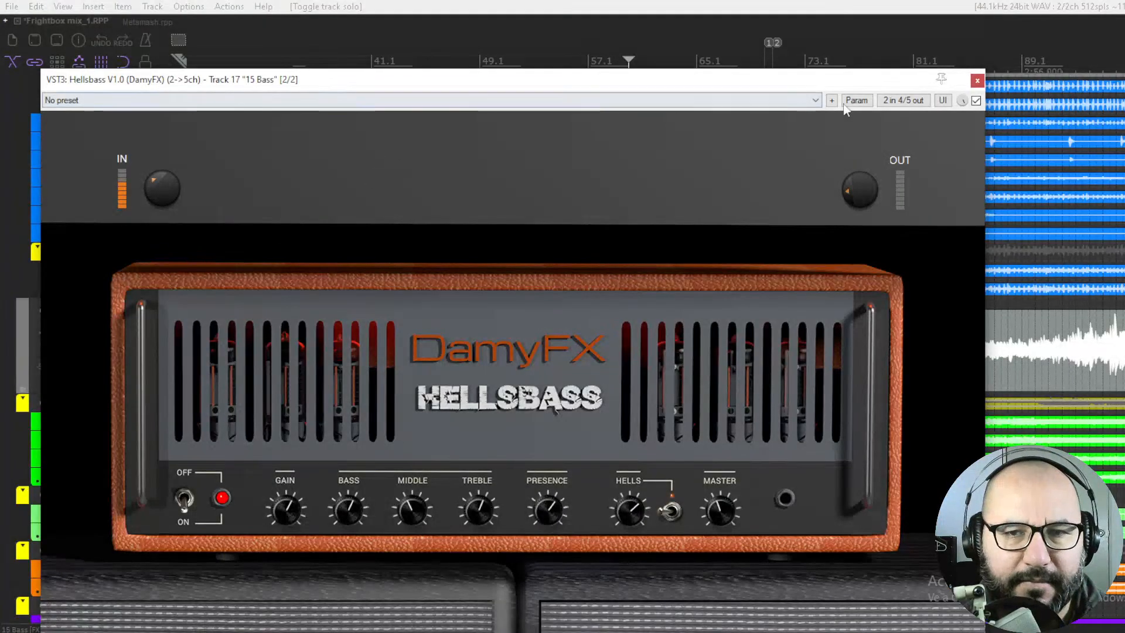
# Switch to the Metamash project and play it with the GAV 112 Guitar Amp window for the Gtr bus in view
pyautogui.click(150, 21)
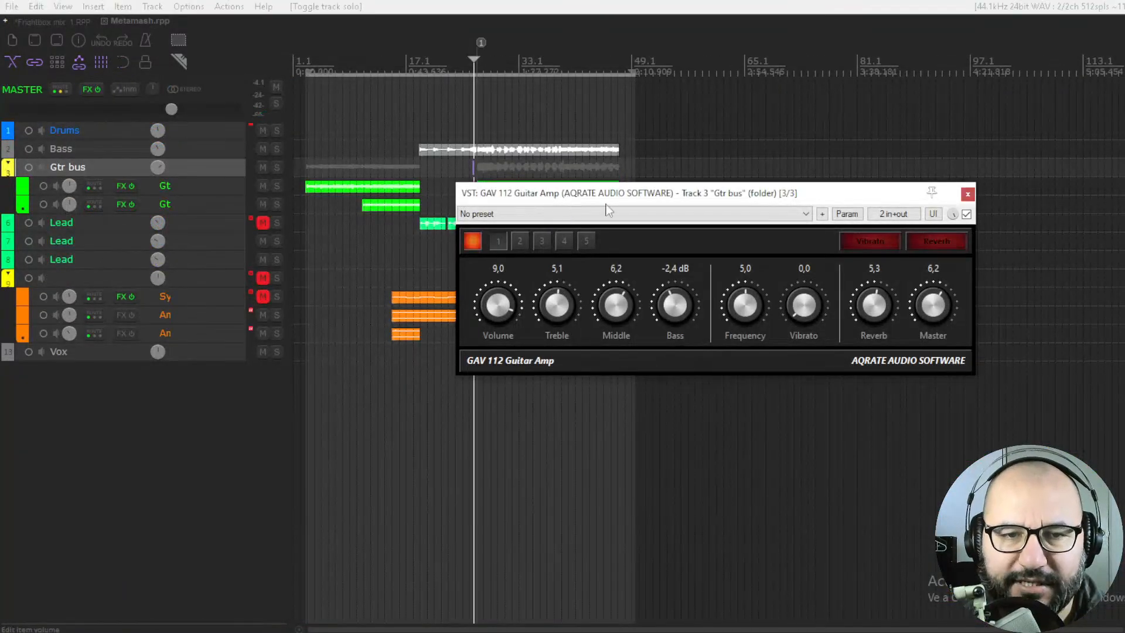
pyautogui.moveTo(800, 198); pyautogui.dragTo(735, 202)
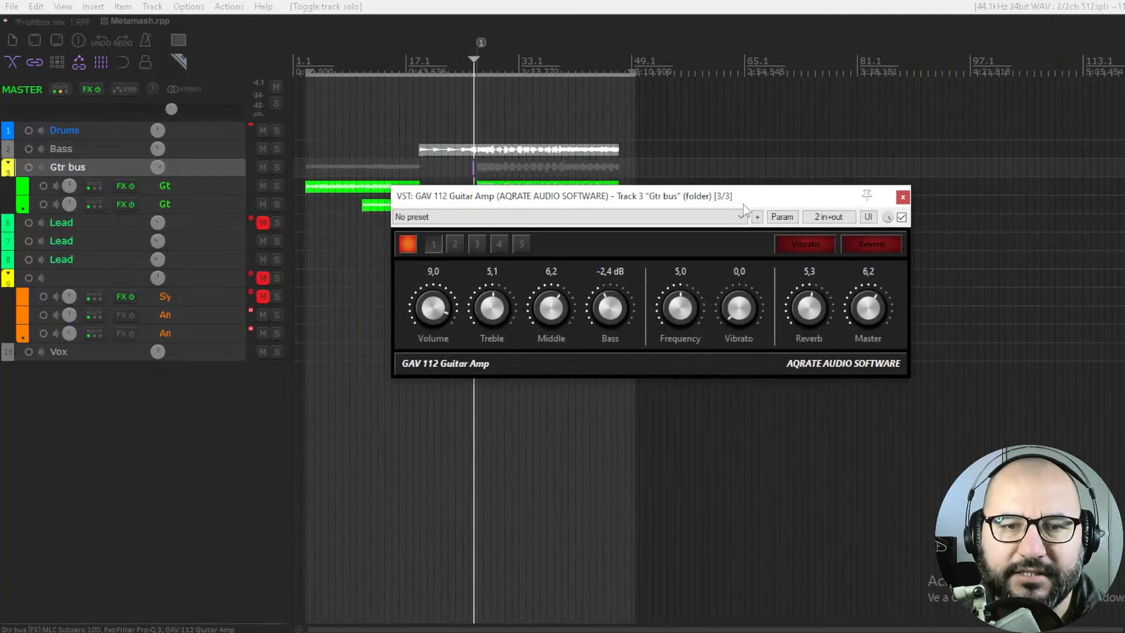
pyautogui.press('space')
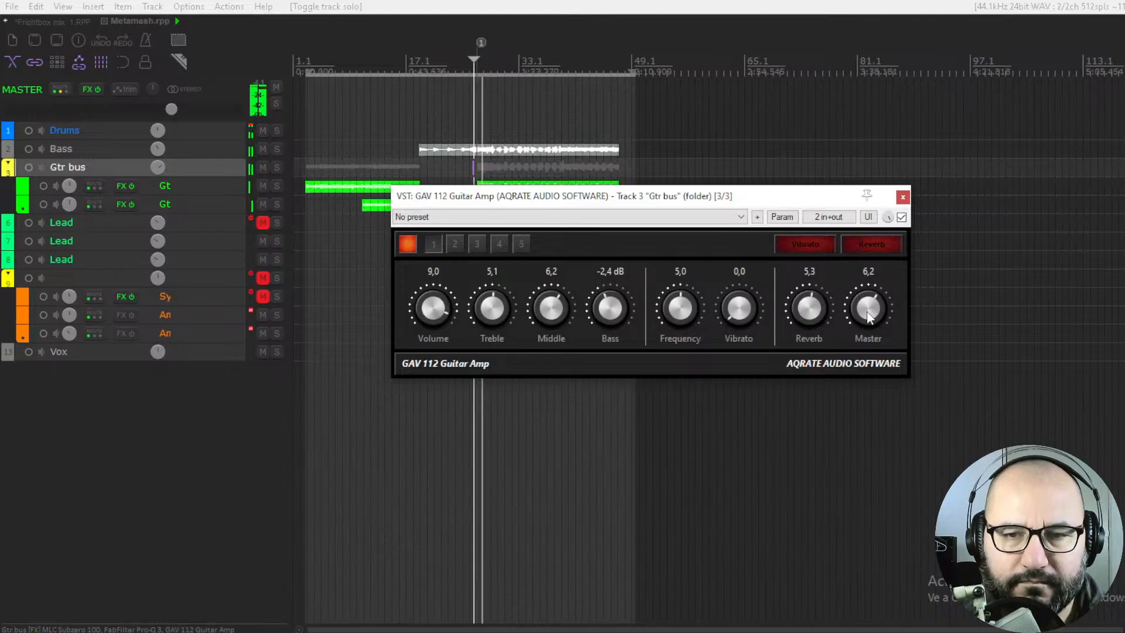
# Set the GAV 112 amp's Volume to 9.3, Treble to 5.5, Bass to -4.1 dB and Master to 5.8 while listening
pyautogui.moveTo(867, 311); pyautogui.dragTo(867, 324)
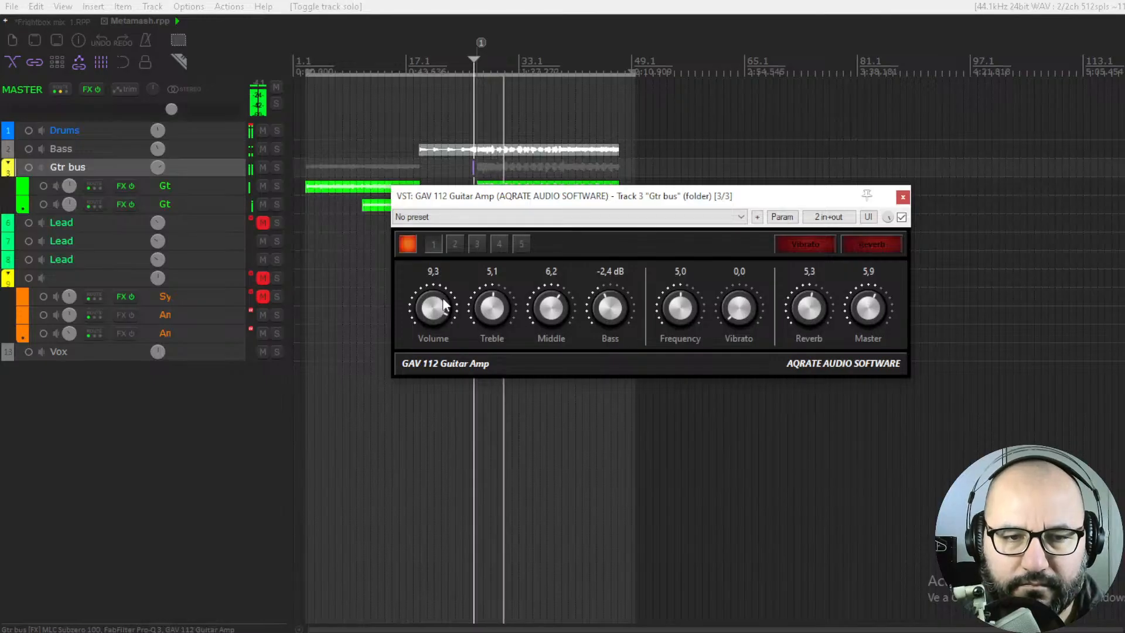
pyautogui.moveTo(442, 308); pyautogui.dragTo(443, 303)
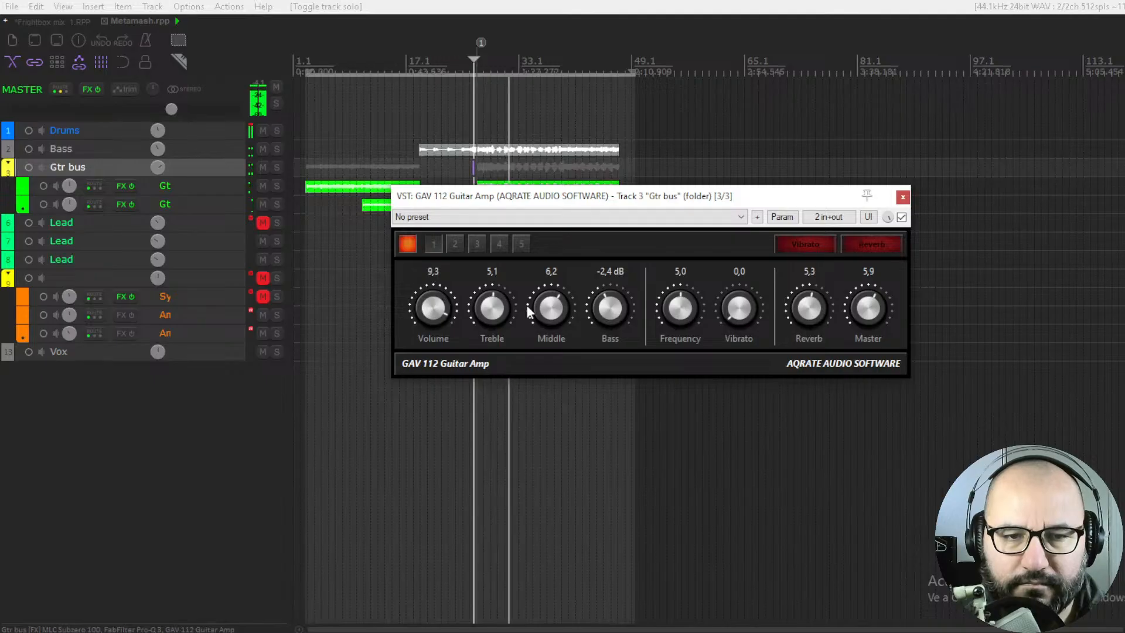
pyautogui.moveTo(503, 308); pyautogui.dragTo(505, 299)
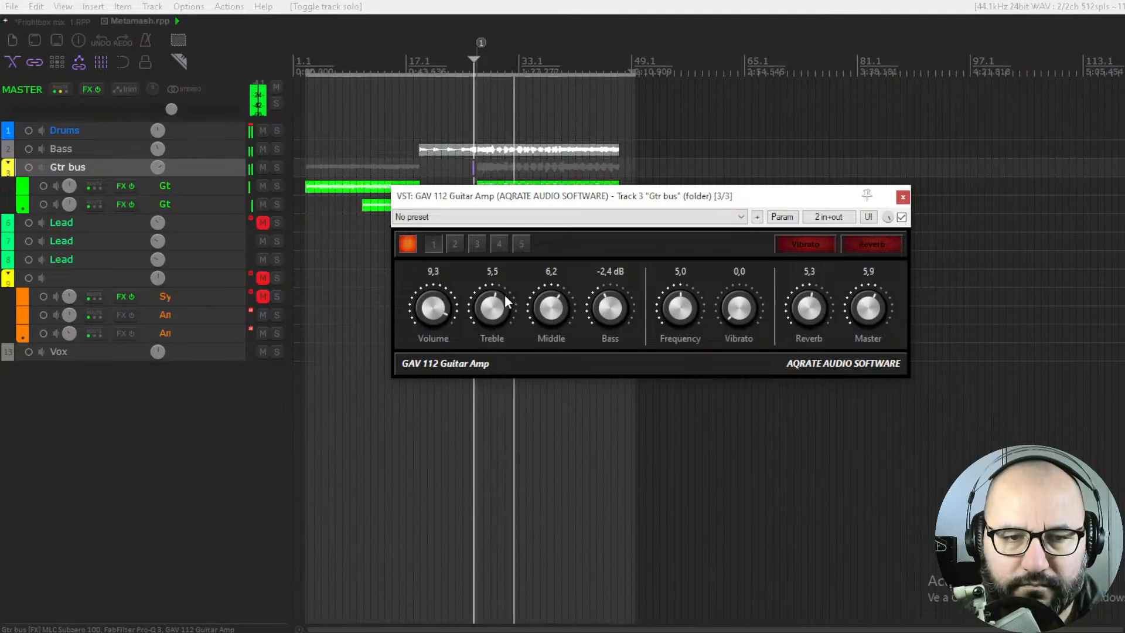
pyautogui.moveTo(857, 317); pyautogui.dragTo(856, 319)
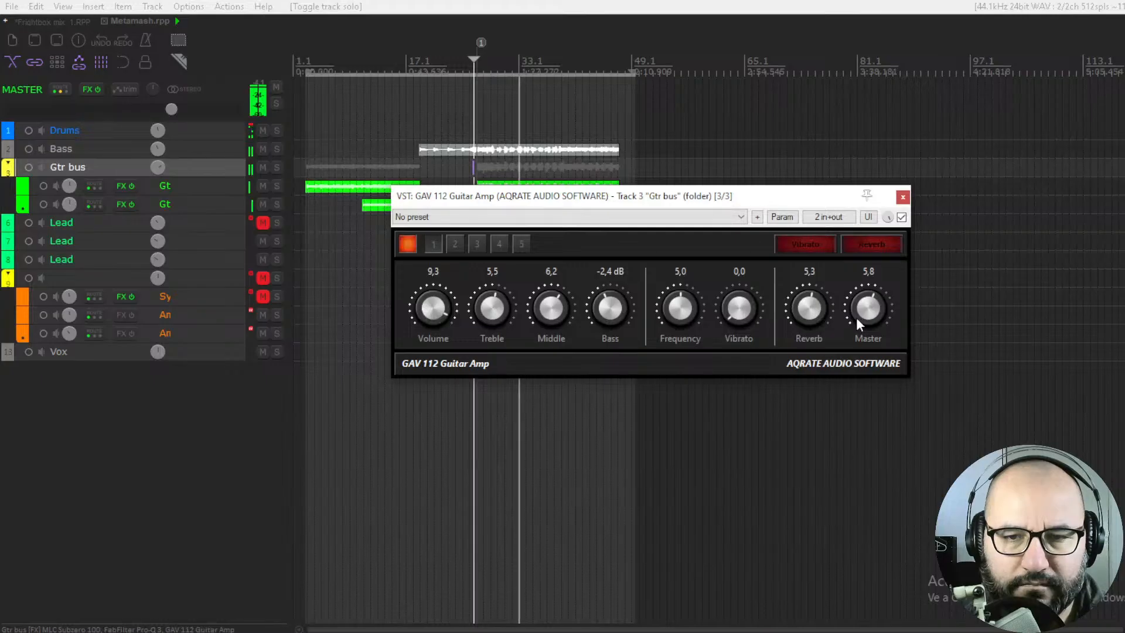
pyautogui.moveTo(613, 312); pyautogui.dragTo(615, 327)
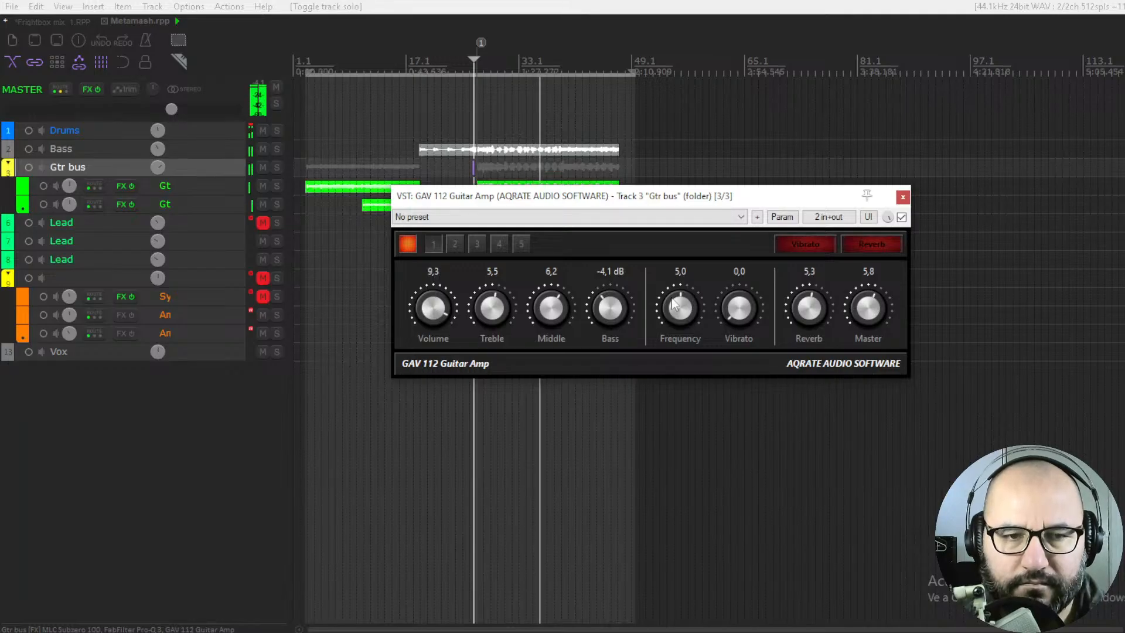
# Refine the GAV 112 amp by setting Volume to 10.0, Treble to 4.1 and Master to 6.2
pyautogui.moveTo(434, 306); pyautogui.dragTo(447, 284)
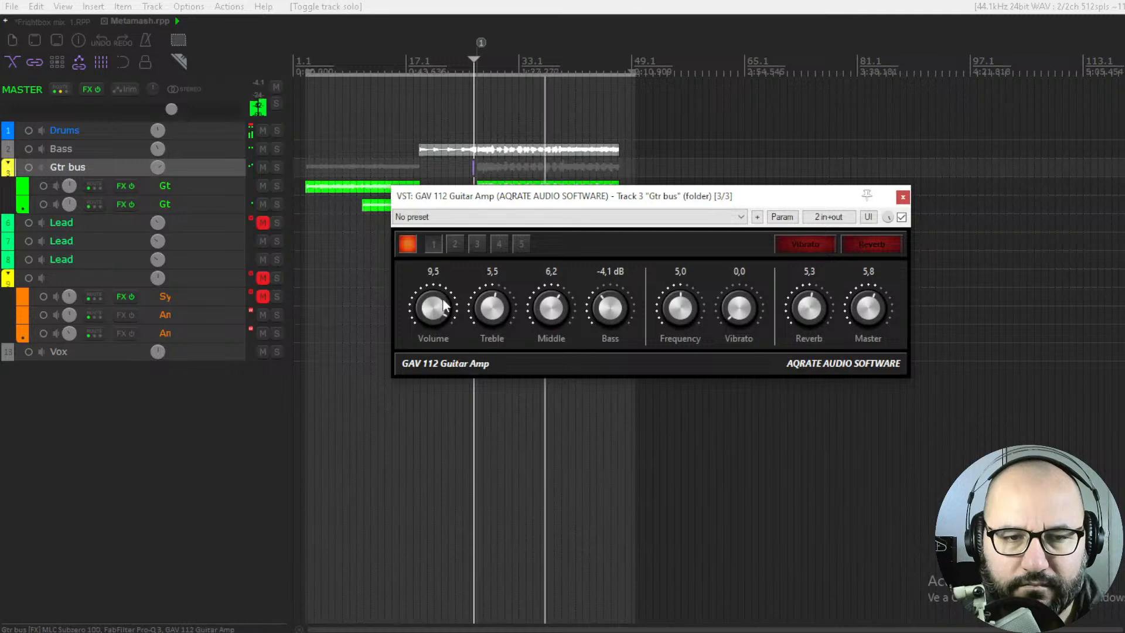
pyautogui.moveTo(857, 317); pyautogui.dragTo(857, 325)
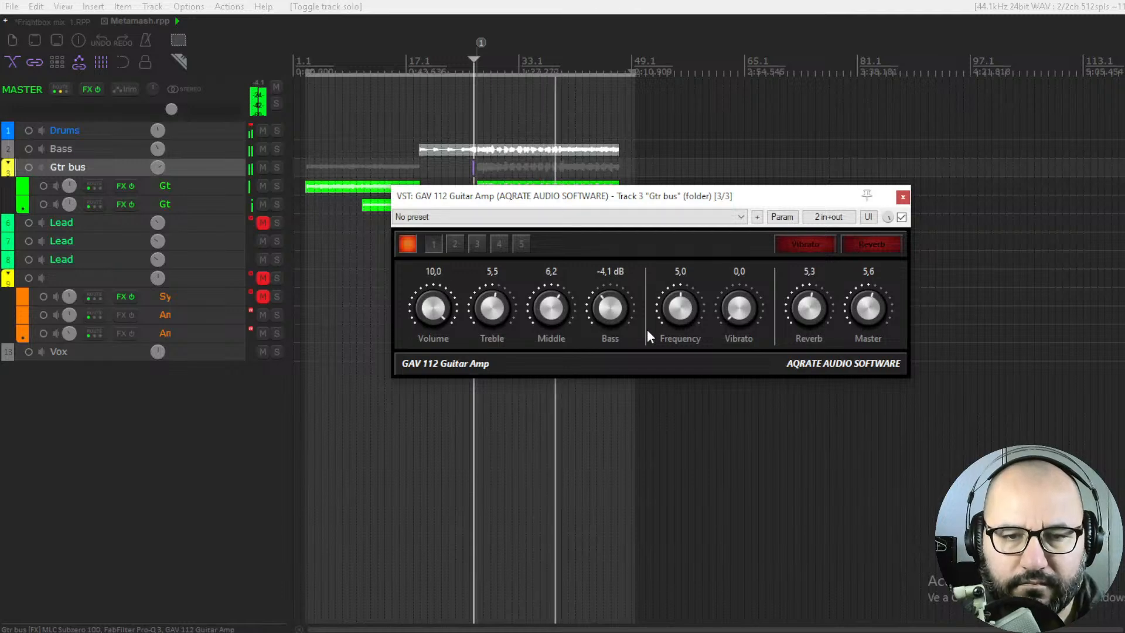
pyautogui.moveTo(505, 309); pyautogui.dragTo(507, 300)
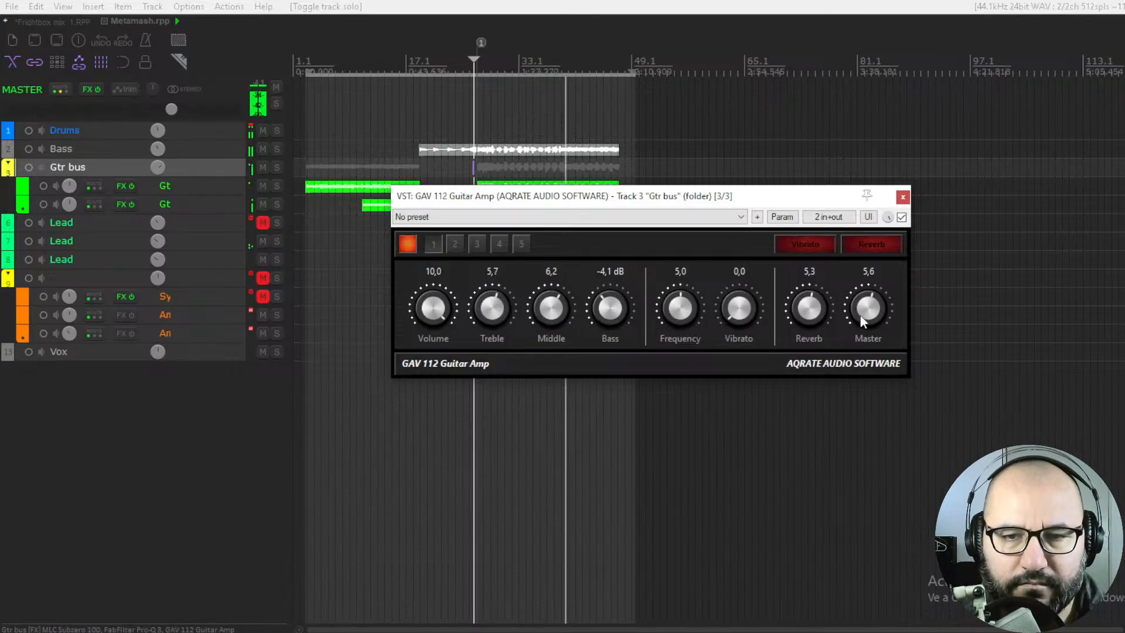
pyautogui.moveTo(859, 315); pyautogui.dragTo(861, 314)
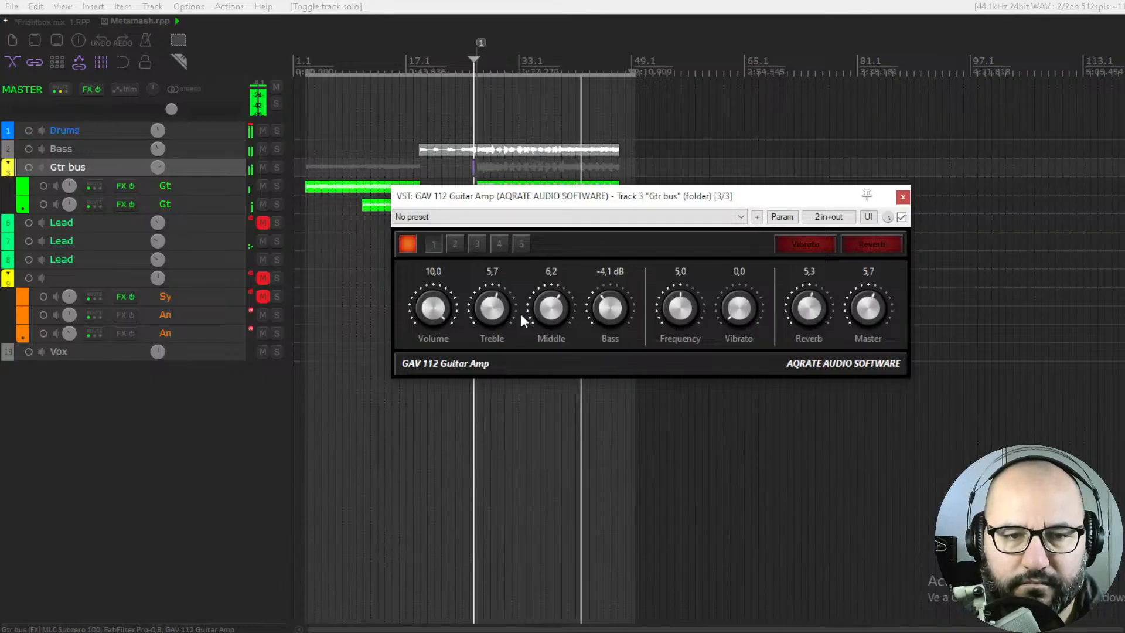
pyautogui.moveTo(511, 311); pyautogui.dragTo(505, 379)
pyautogui.moveTo(861, 304)
pyautogui.mouseDown()
pyautogui.moveTo(868, 276)
pyautogui.moveTo(866, 309)
pyautogui.mouseUp()
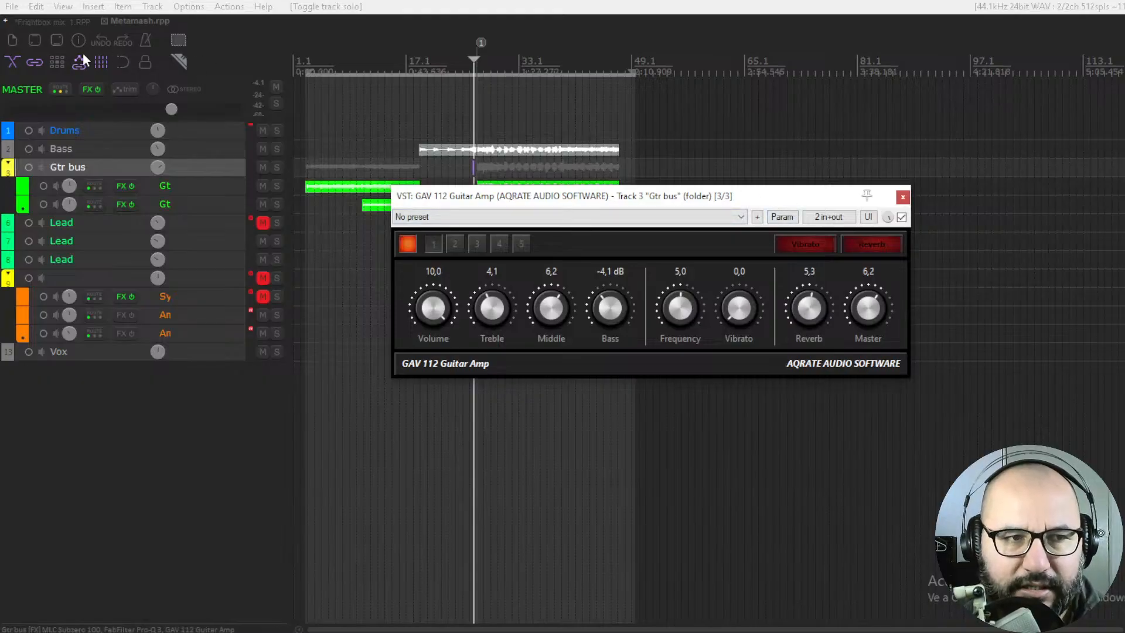
# Return to the Frightbox mix_1 project and move the Hellsbass plugin window slightly up and to the left
pyautogui.click(52, 23)
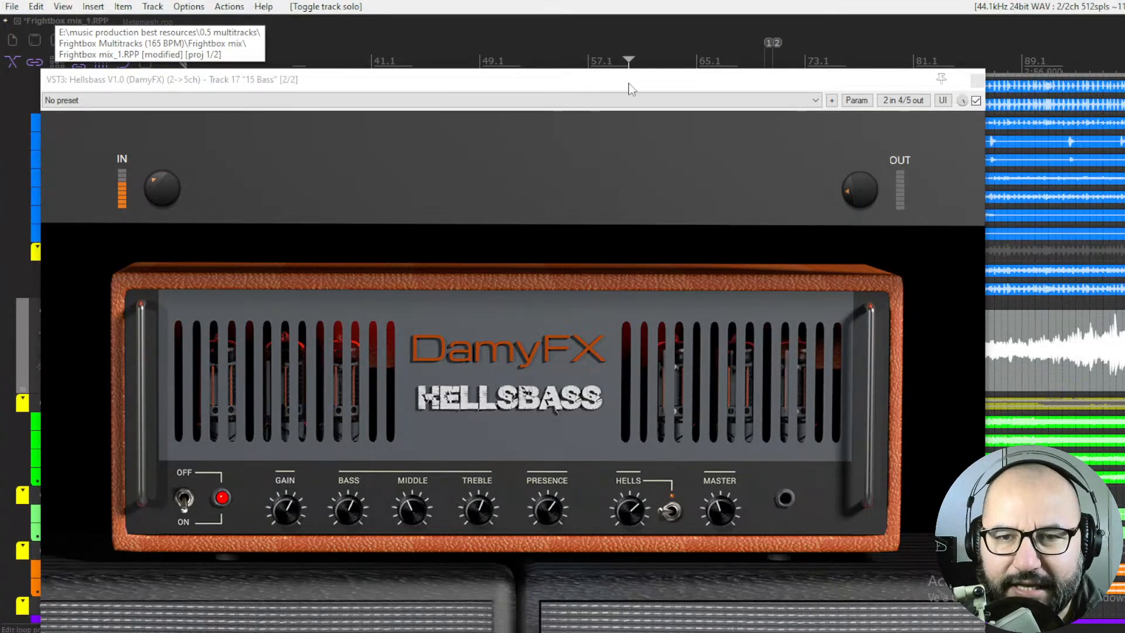
pyautogui.moveTo(706, 83); pyautogui.dragTo(695, 72)
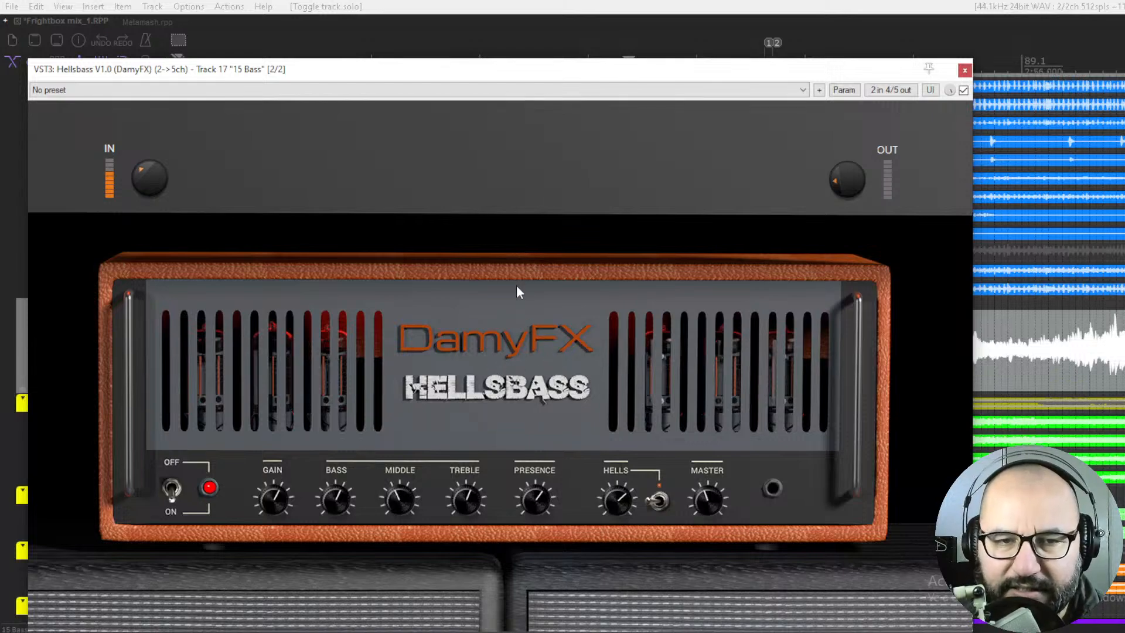
pyautogui.moveTo(539, 77)
pyautogui.mouseDown()
pyautogui.moveTo(542, 57)
pyautogui.moveTo(538, 76)
pyautogui.mouseUp()
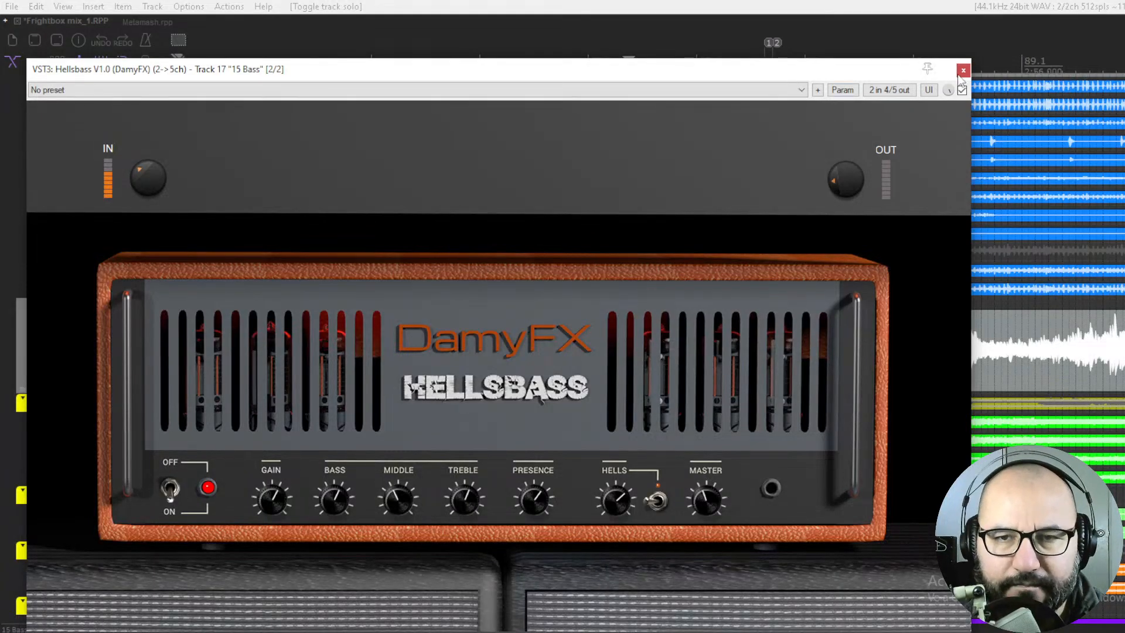
# Switch the Hellsbass amp off and back on with its power switch
pyautogui.click(173, 490)
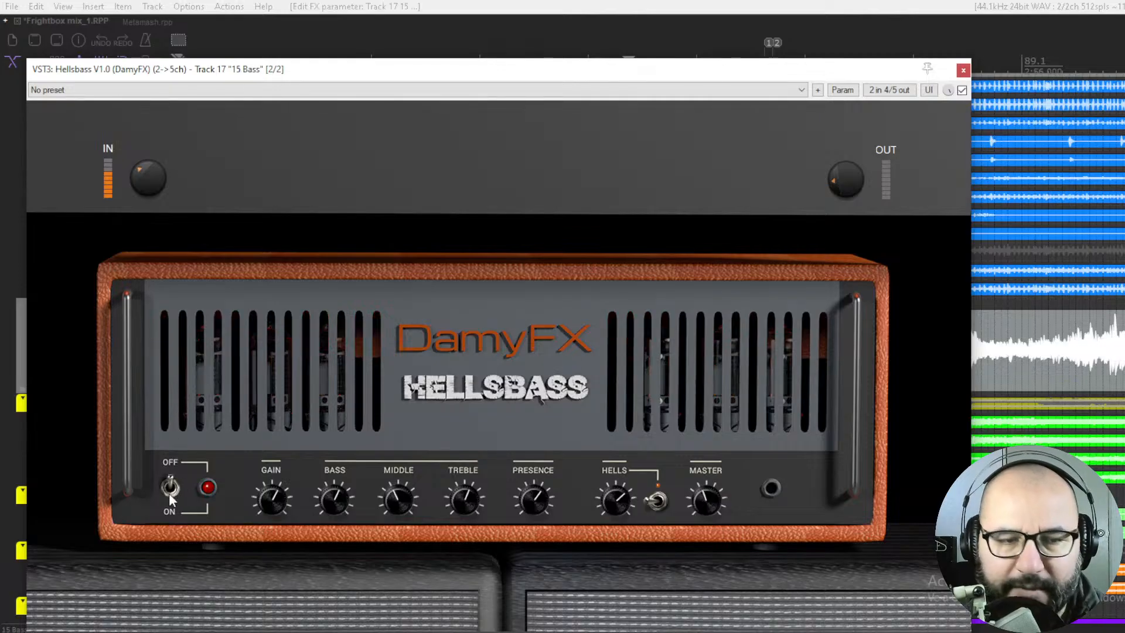
pyautogui.click(169, 494)
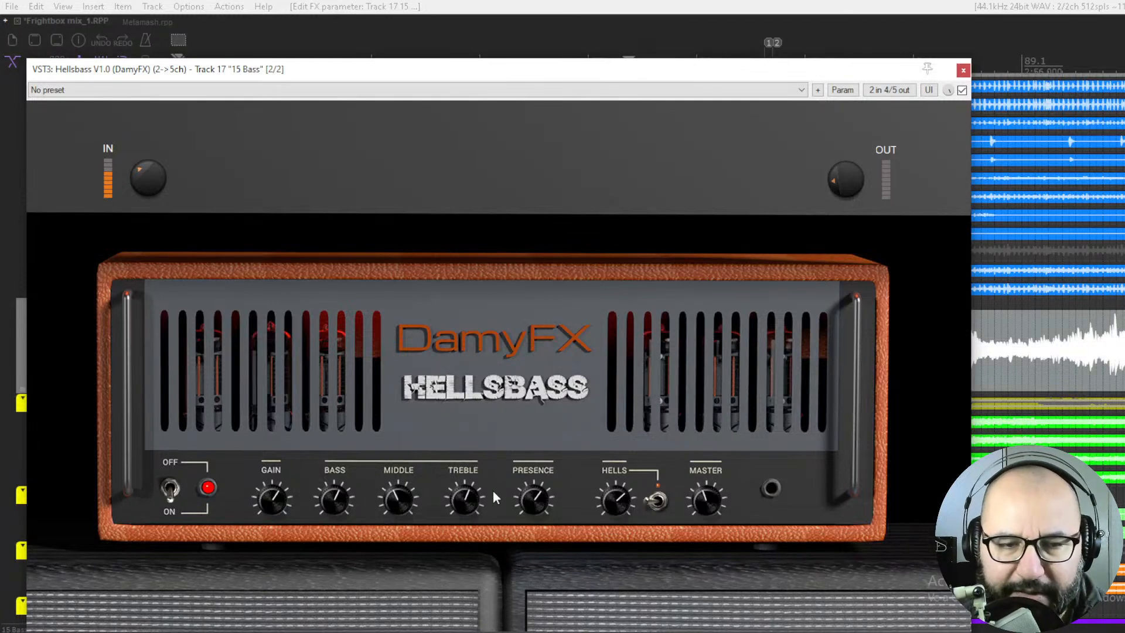
pyautogui.doubleClick(270, 498)
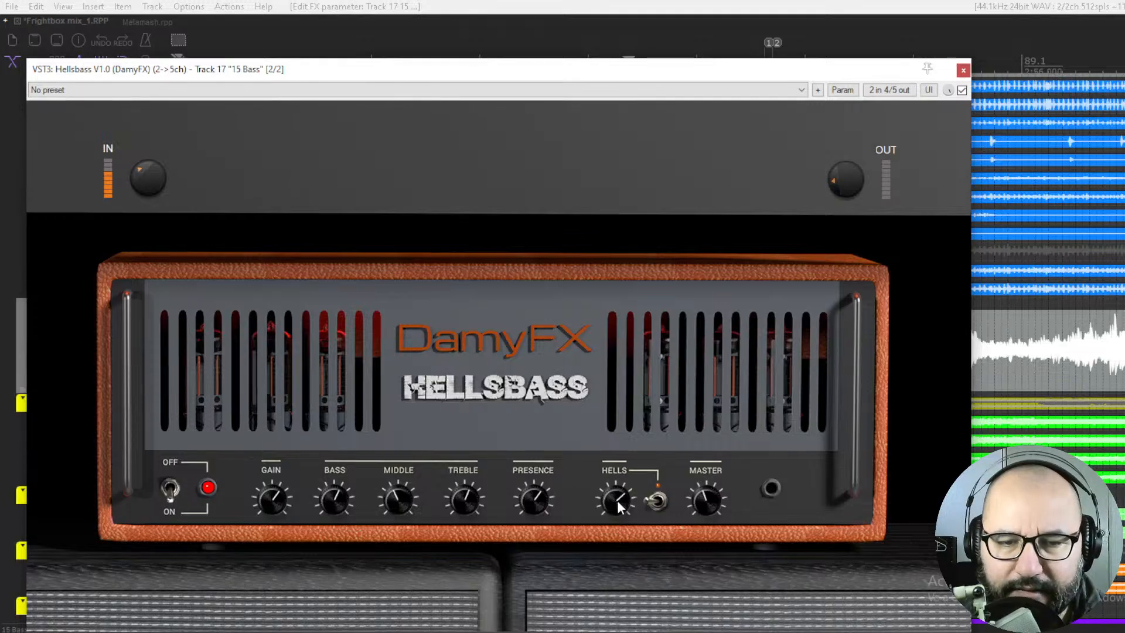
# Switch off Hellsbass's Hells circuit, turn its Hells knob down to about 12 o'clock, and slightly lower Gain and Presence
pyautogui.click(657, 502)
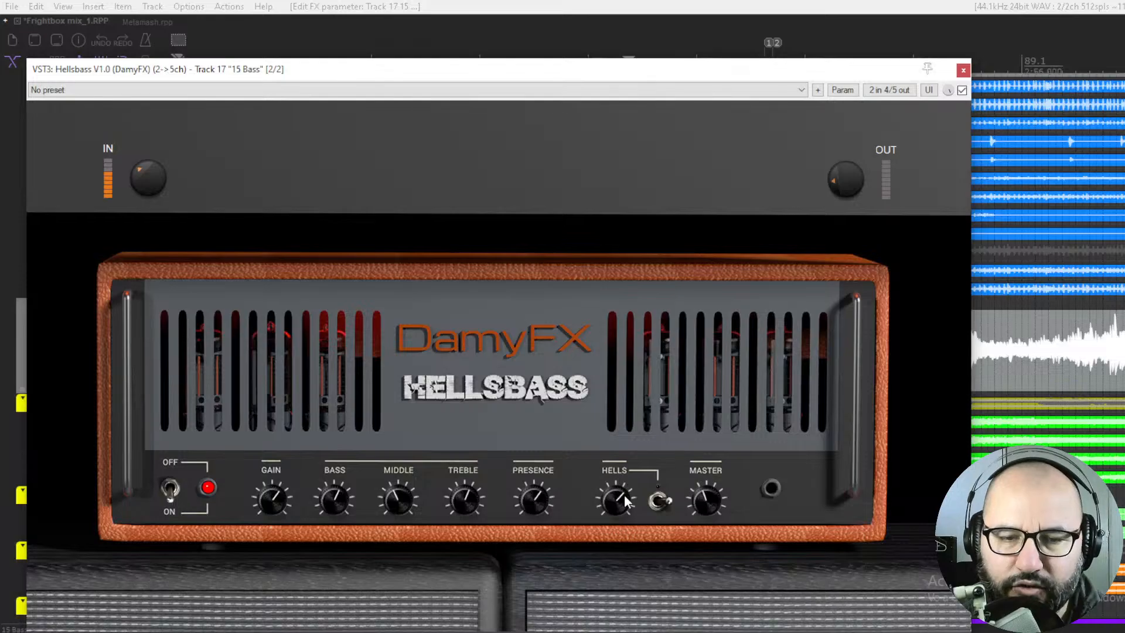
pyautogui.moveTo(620, 538); pyautogui.dragTo(614, 504)
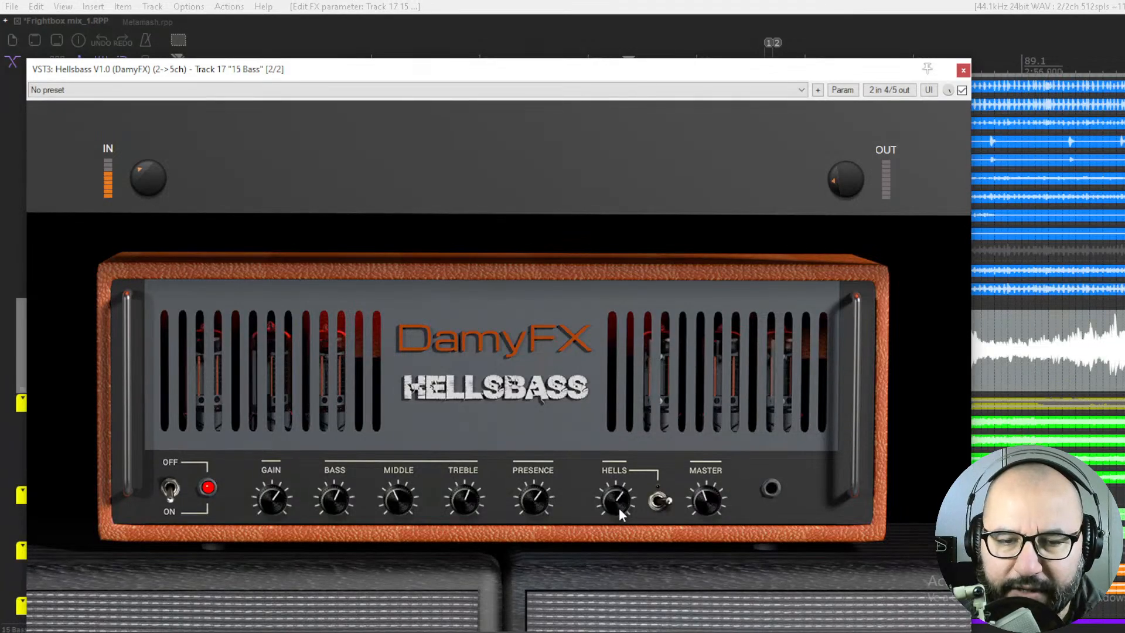
pyautogui.click(659, 501)
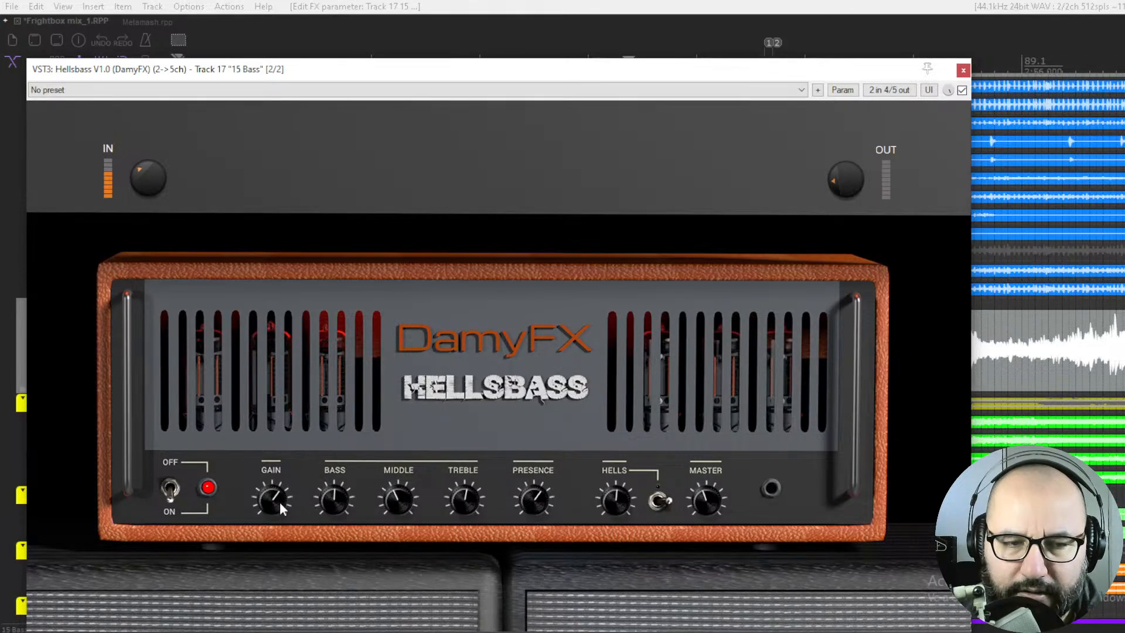
pyautogui.moveTo(269, 488); pyautogui.dragTo(269, 499)
pyautogui.moveTo(530, 497); pyautogui.dragTo(528, 505)
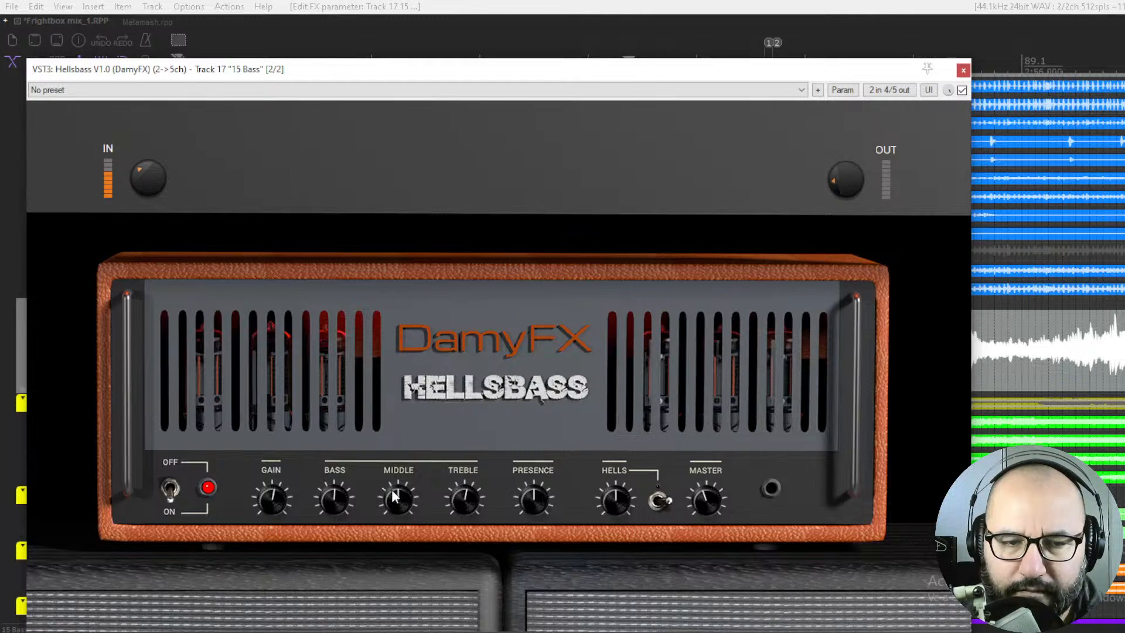
# Bypass Hellsbass and toggle solo on the 15 Bass track, moving the plugin window aside and back over the arrangement
pyautogui.click(961, 91)
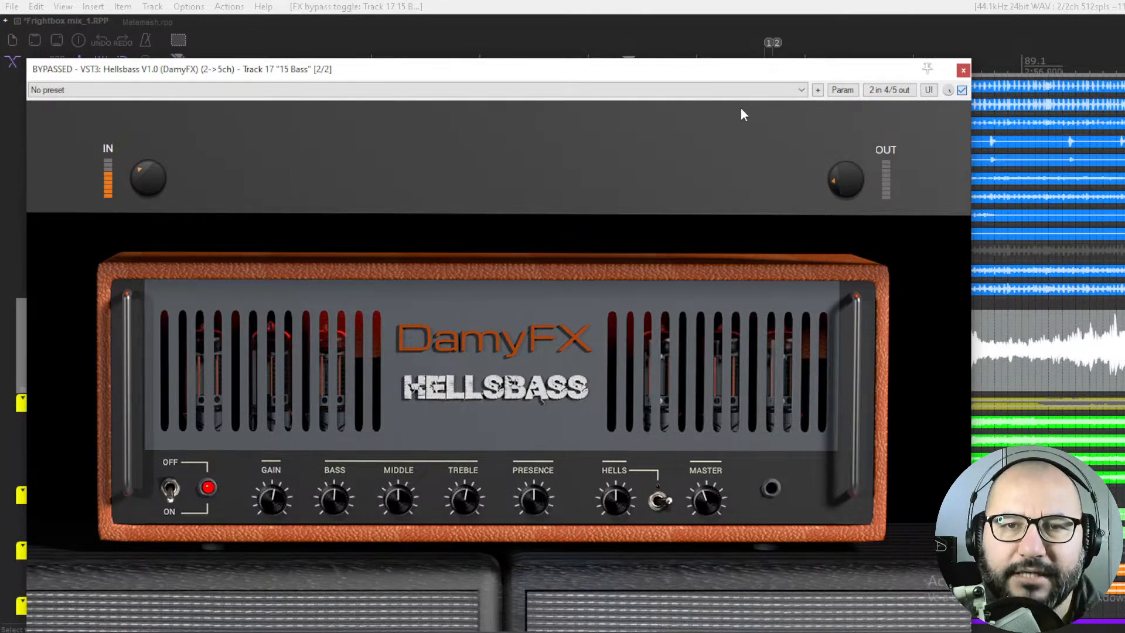
pyautogui.moveTo(709, 73); pyautogui.dragTo(1024, 42)
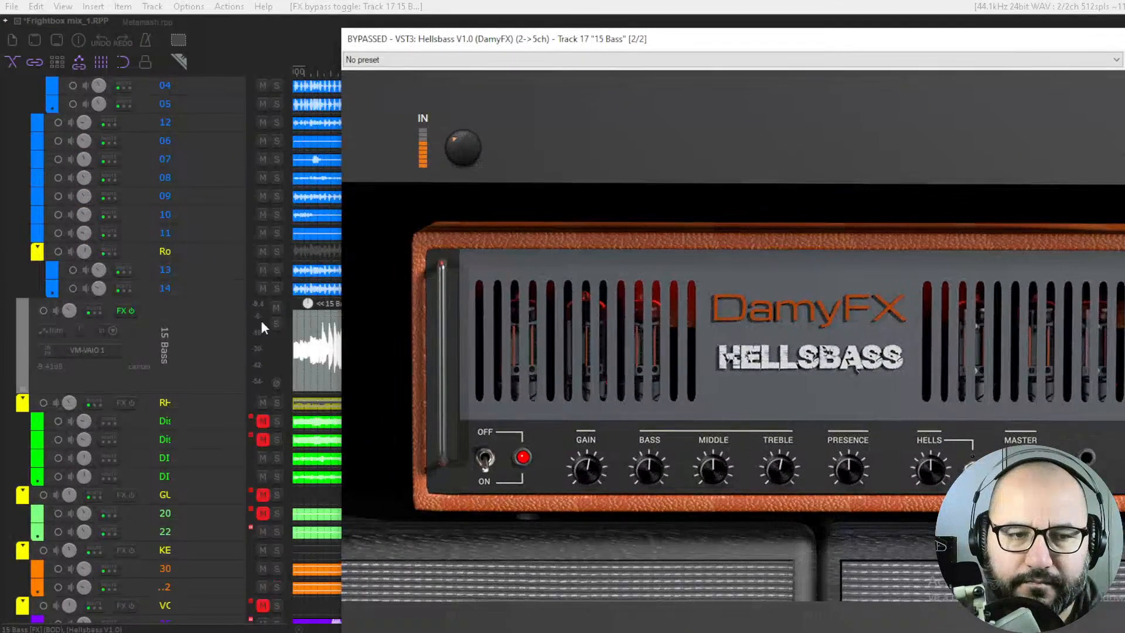
pyautogui.click(276, 323)
pyautogui.moveTo(686, 39); pyautogui.dragTo(387, 28)
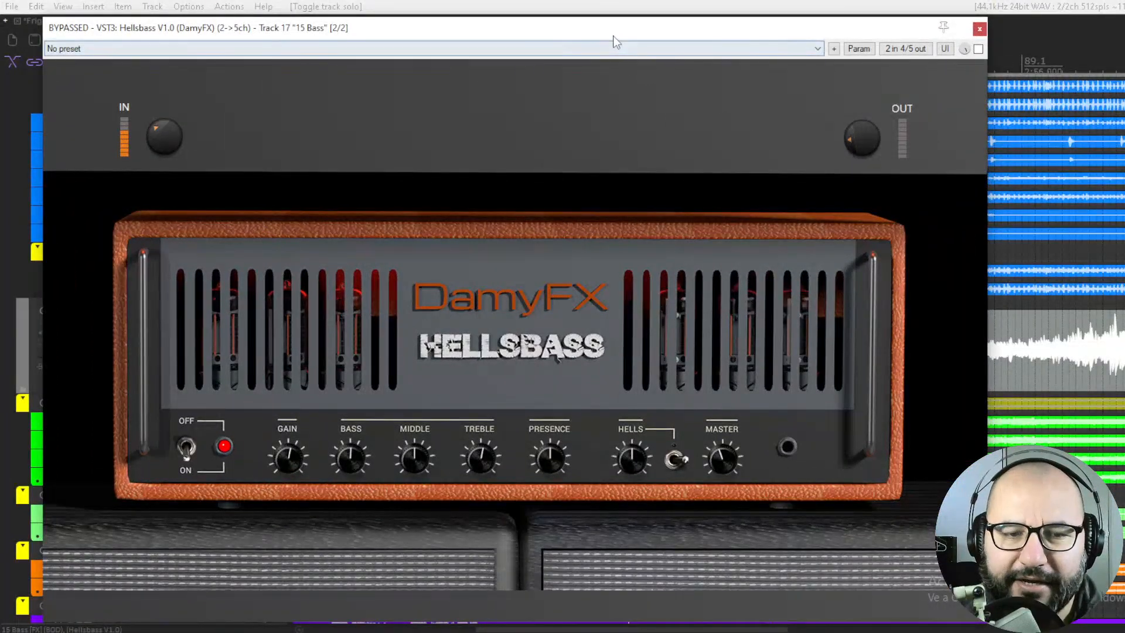
pyautogui.moveTo(613, 34); pyautogui.dragTo(598, 41)
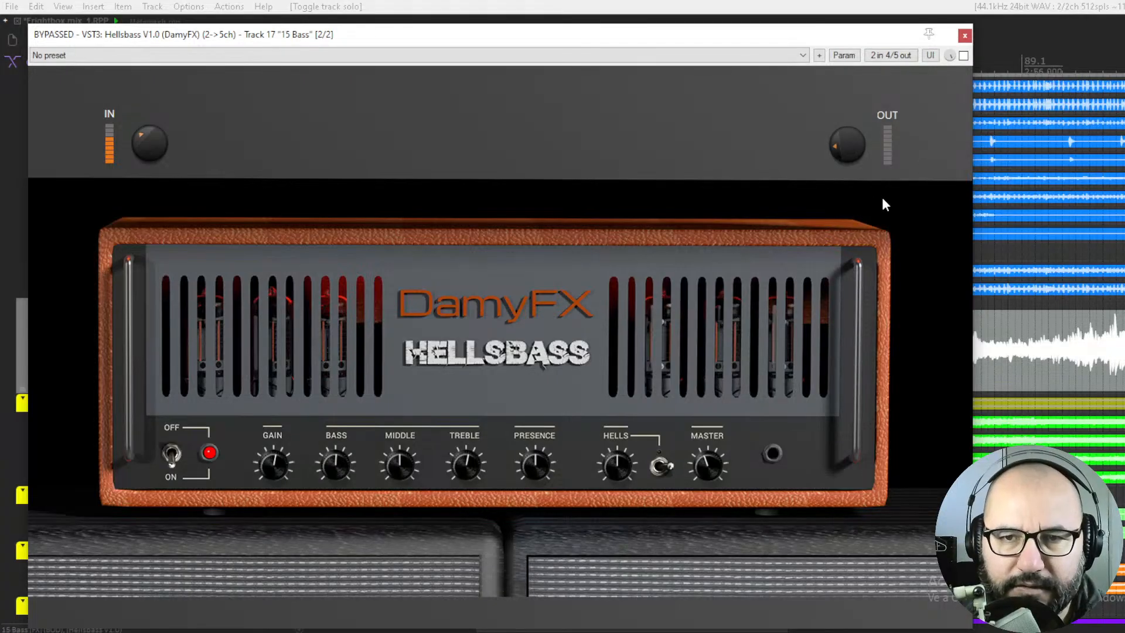
# Enable Hellsbass, adjust its Master level slightly, and compare the bass sound with the plugin active and bypassed
pyautogui.click(963, 55)
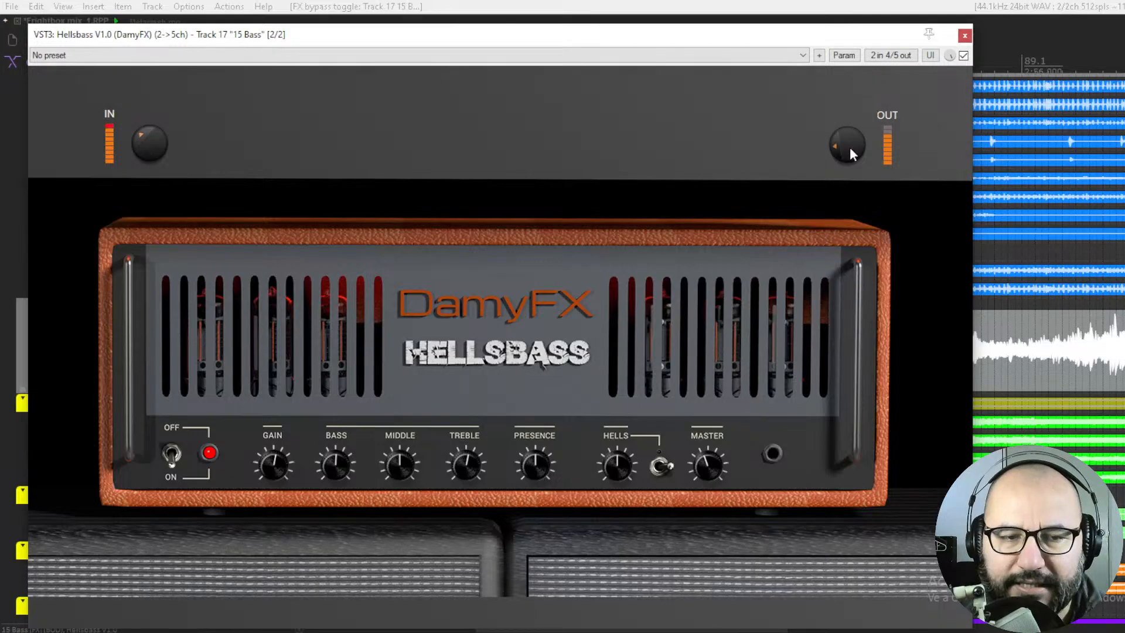
pyautogui.click(706, 461)
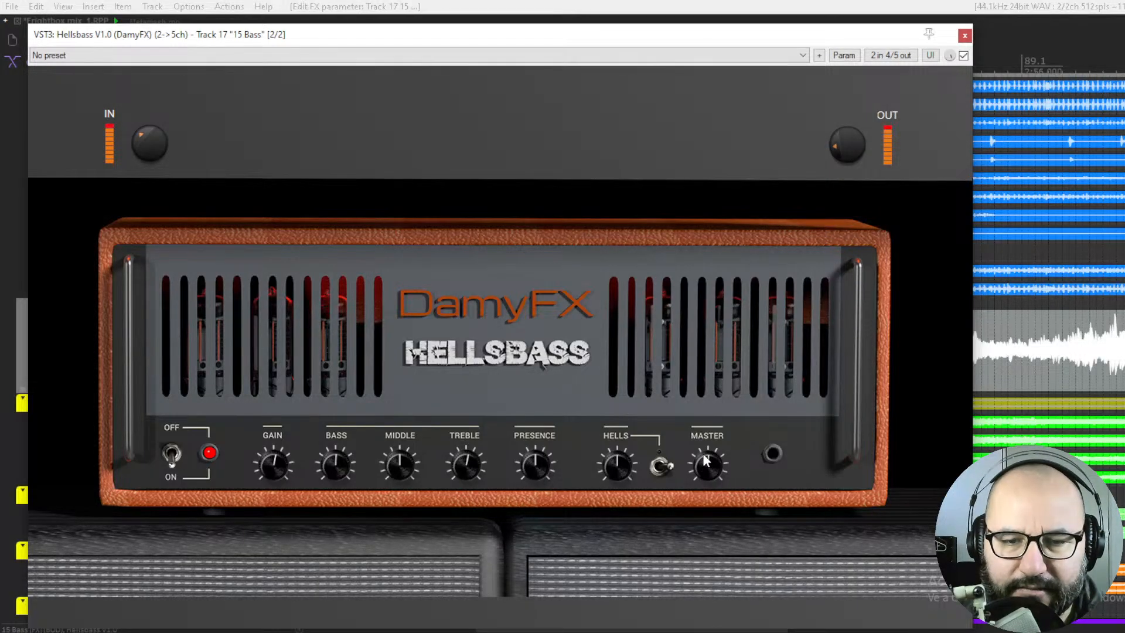
pyautogui.click(963, 55)
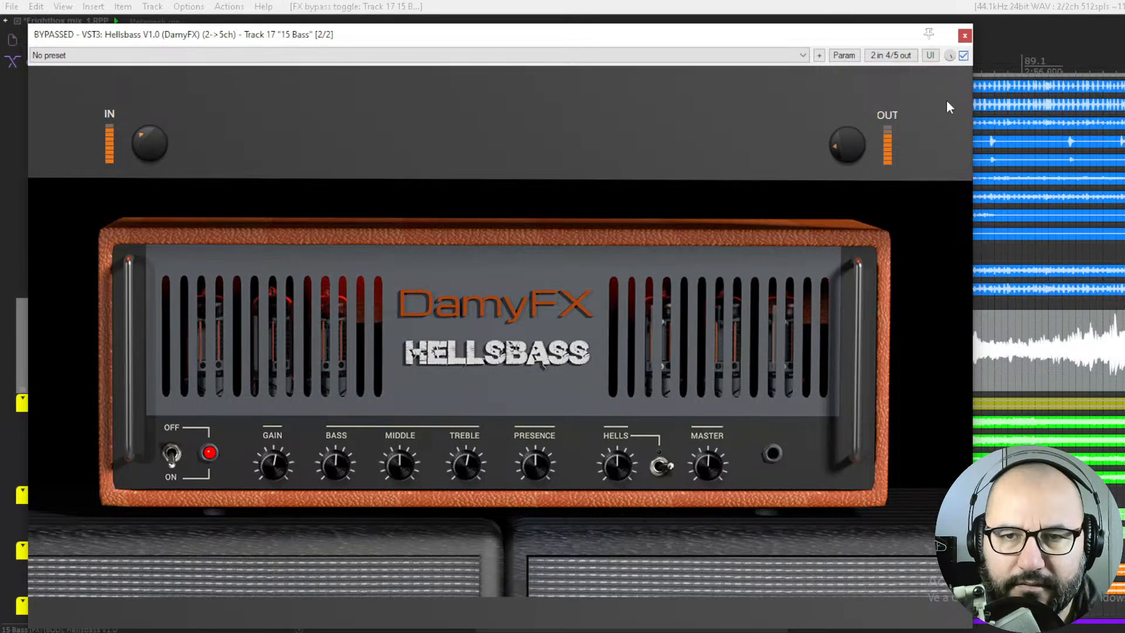
pyautogui.click(963, 55)
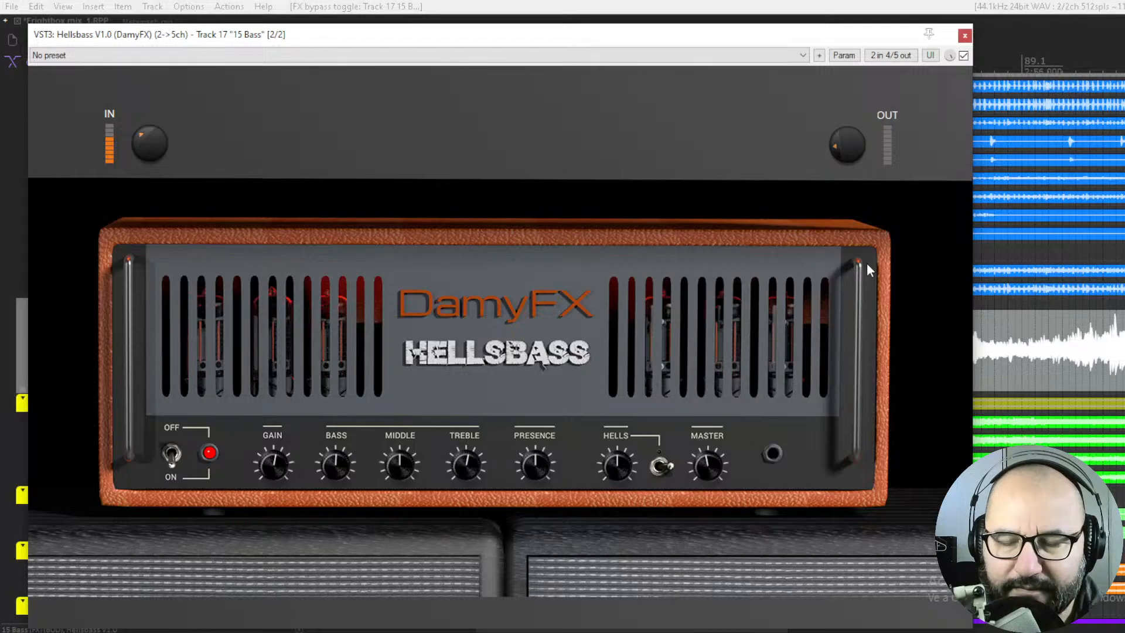
pyautogui.click(963, 56)
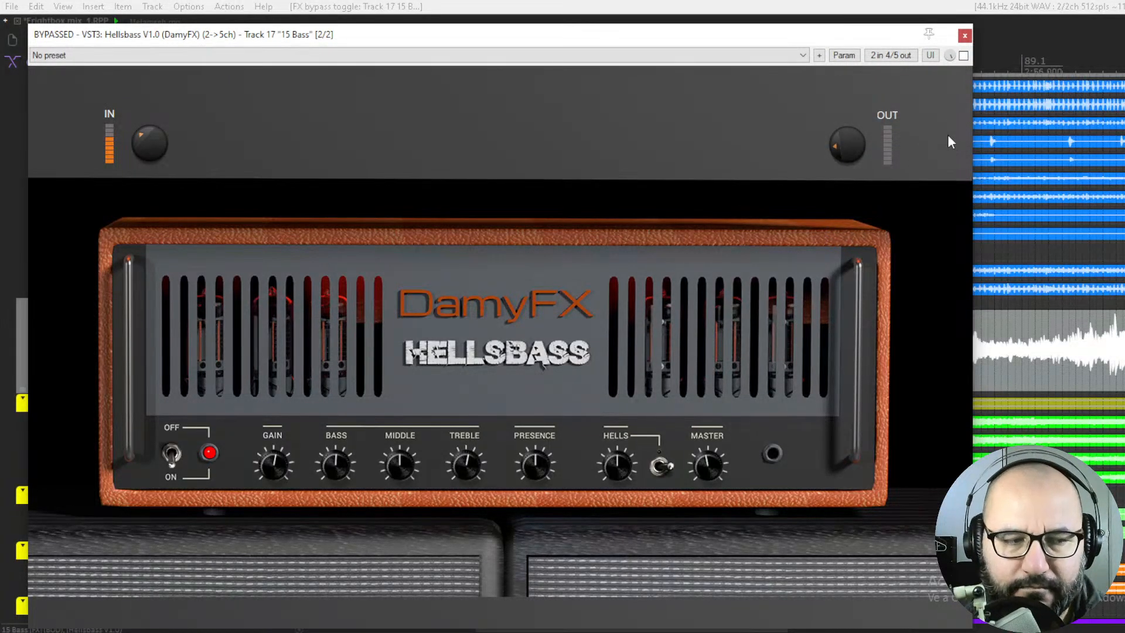
pyautogui.click(963, 56)
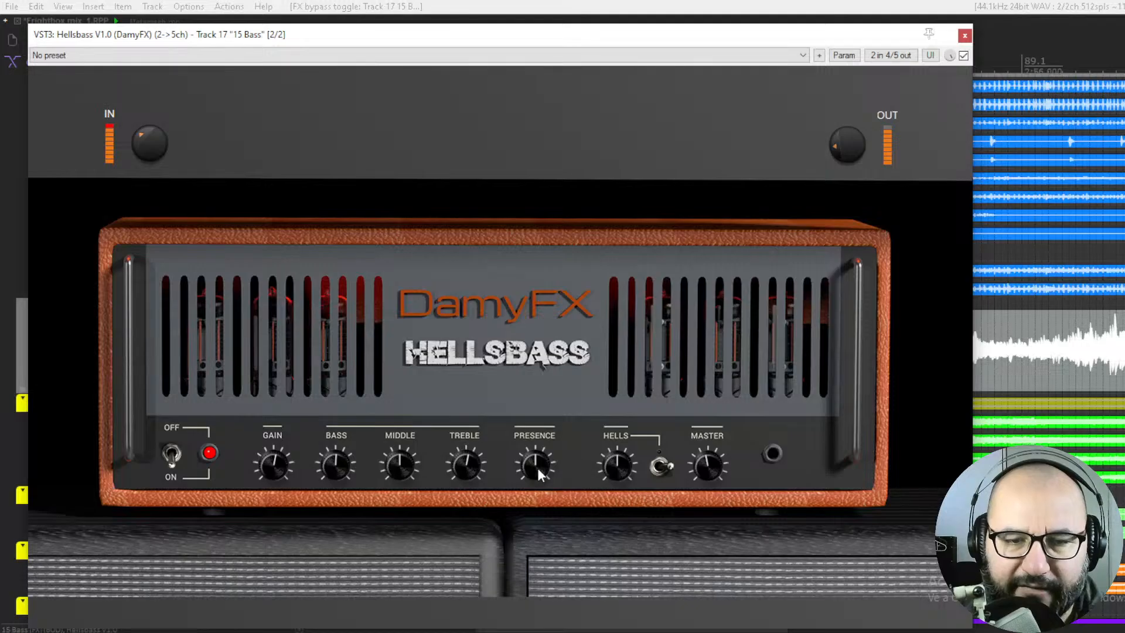
# Raise Hellsbass's Presence and Treble, lower Middle slightly, and turn Gain up to about 3 o'clock
pyautogui.moveTo(536, 468)
pyautogui.mouseDown()
pyautogui.moveTo(538, 437)
pyautogui.moveTo(537, 454)
pyautogui.mouseUp()
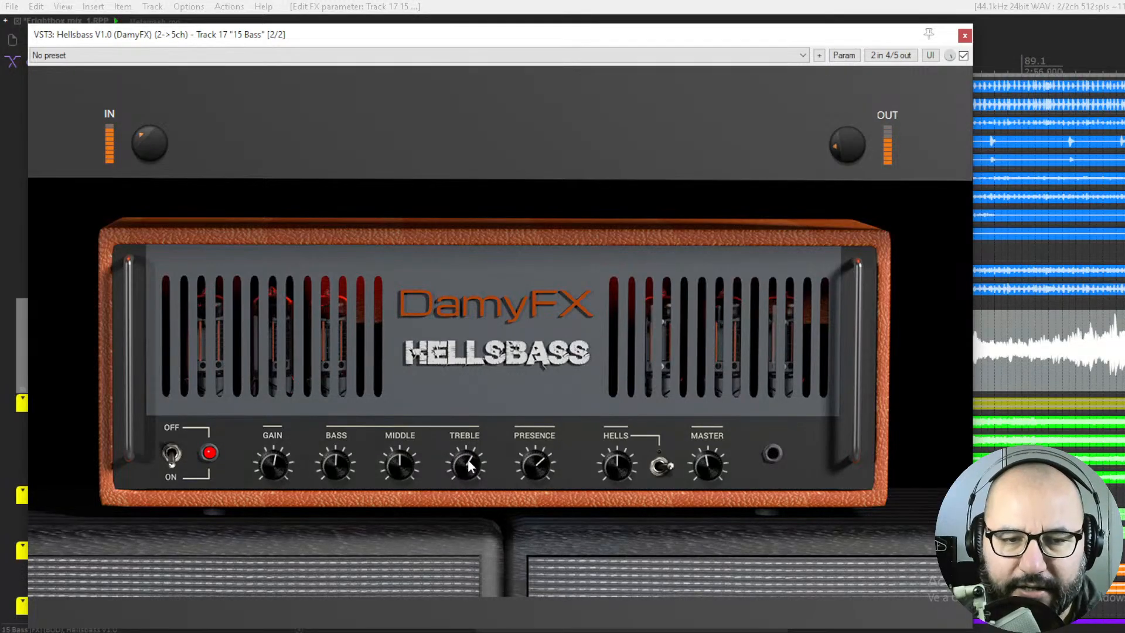
pyautogui.moveTo(470, 466); pyautogui.dragTo(470, 450)
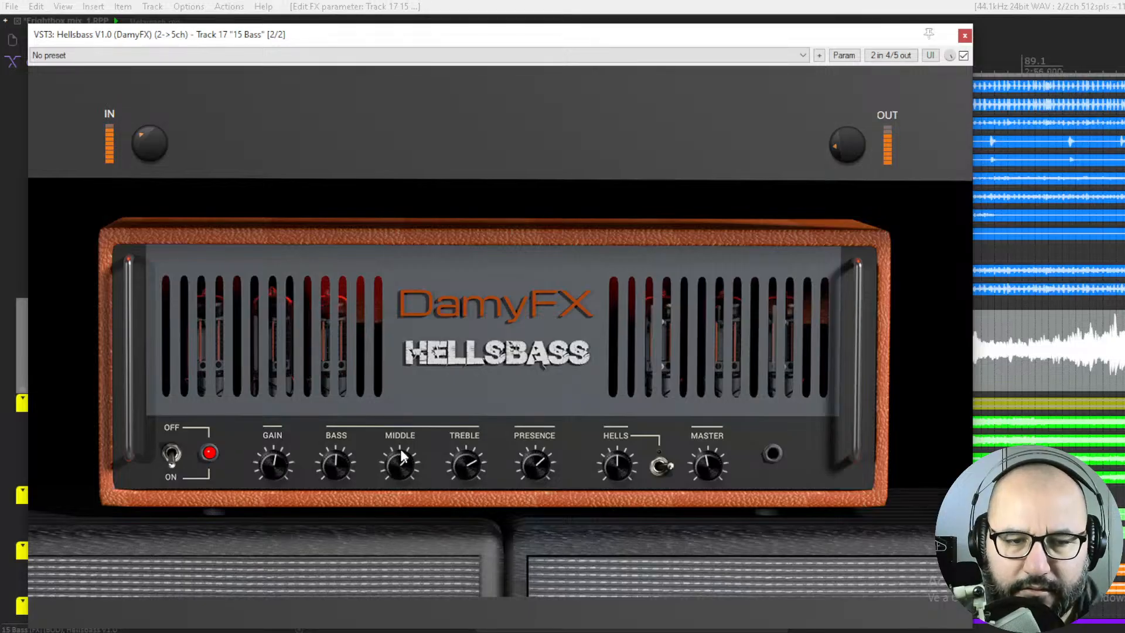
pyautogui.moveTo(399, 465); pyautogui.dragTo(403, 476)
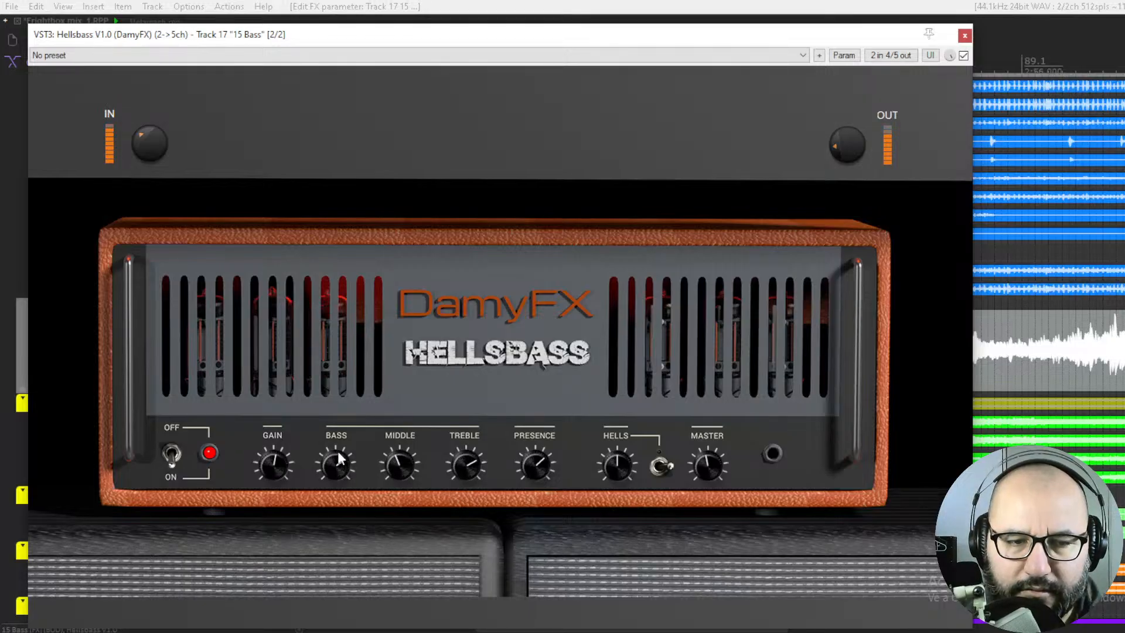
pyautogui.moveTo(276, 459); pyautogui.dragTo(276, 427)
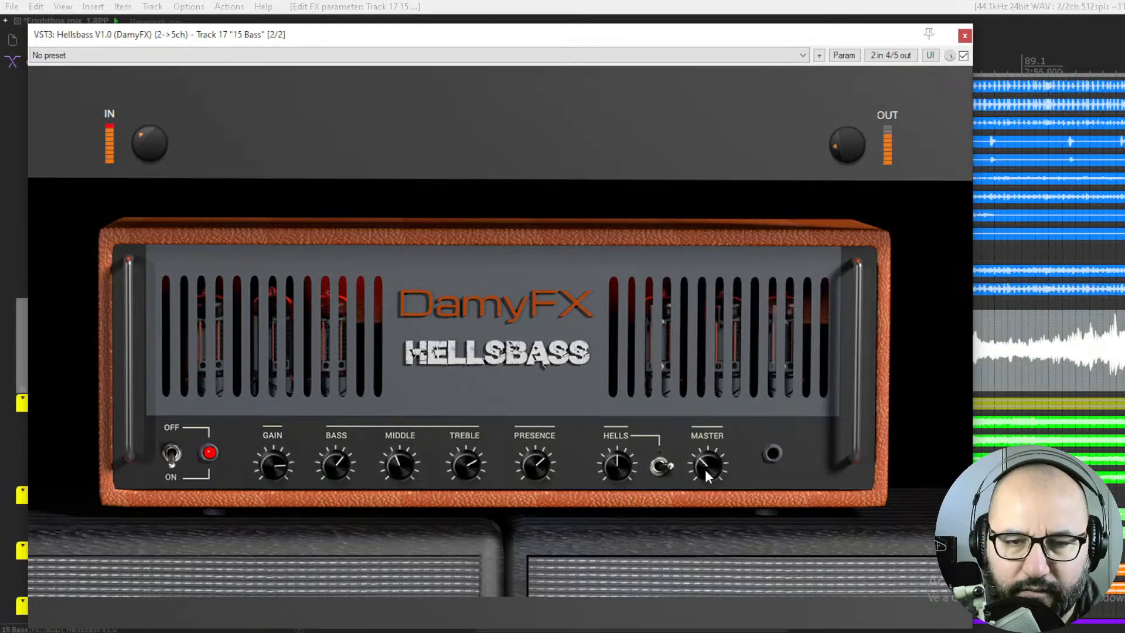
# Level-match Hellsbass to the bypassed bass by fine-tuning Master and slightly lowering the output level while toggling bypass
pyautogui.click(963, 56)
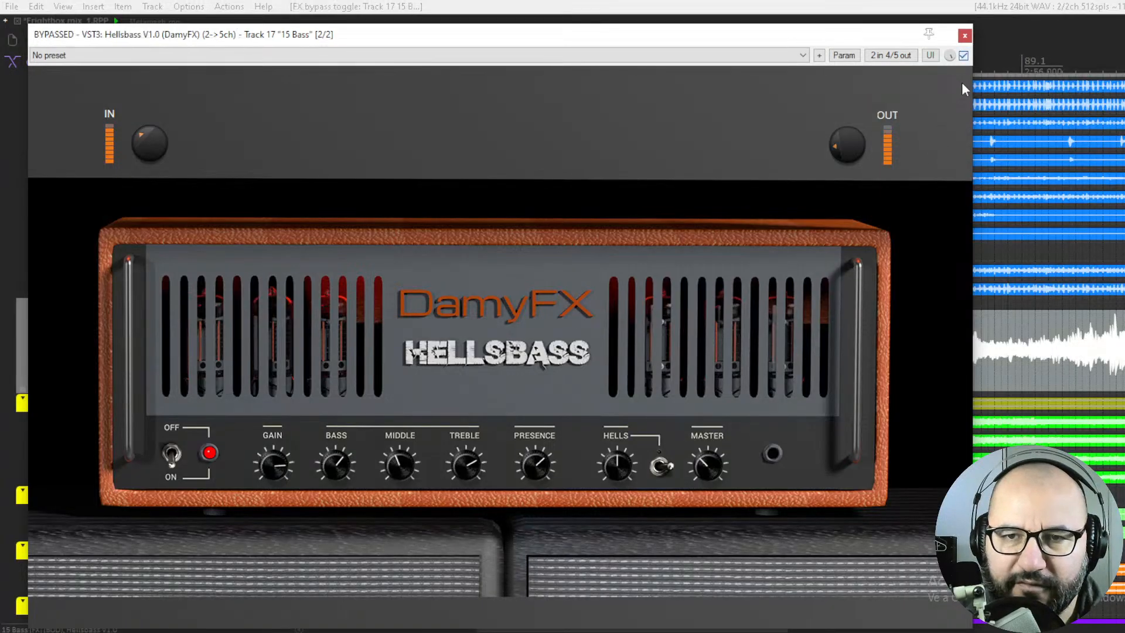
pyautogui.click(963, 56)
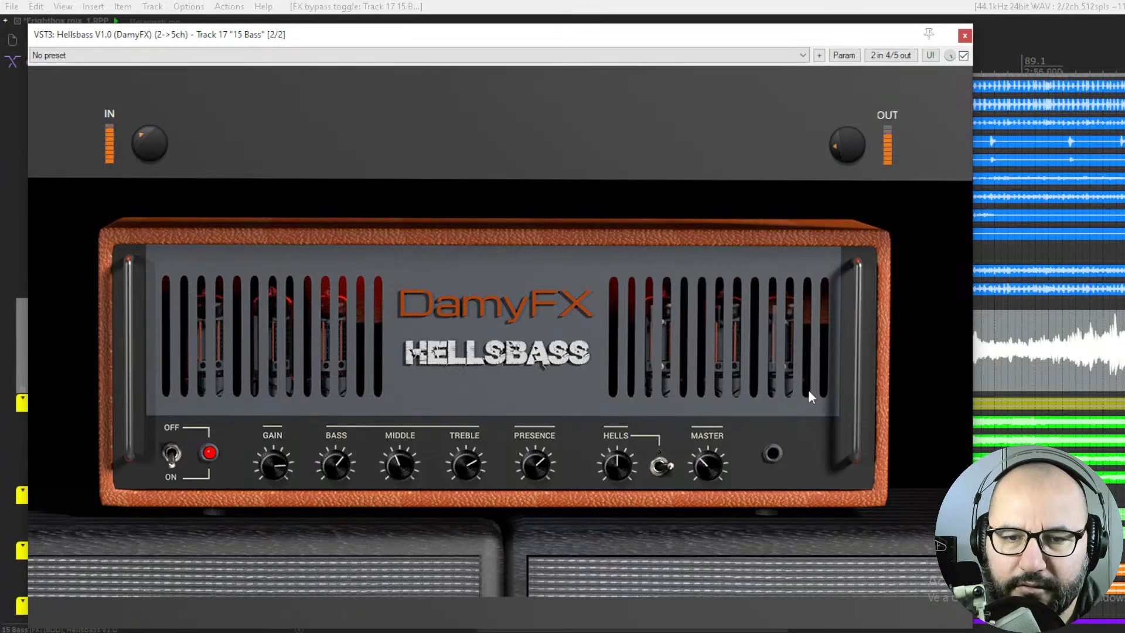
pyautogui.click(697, 465)
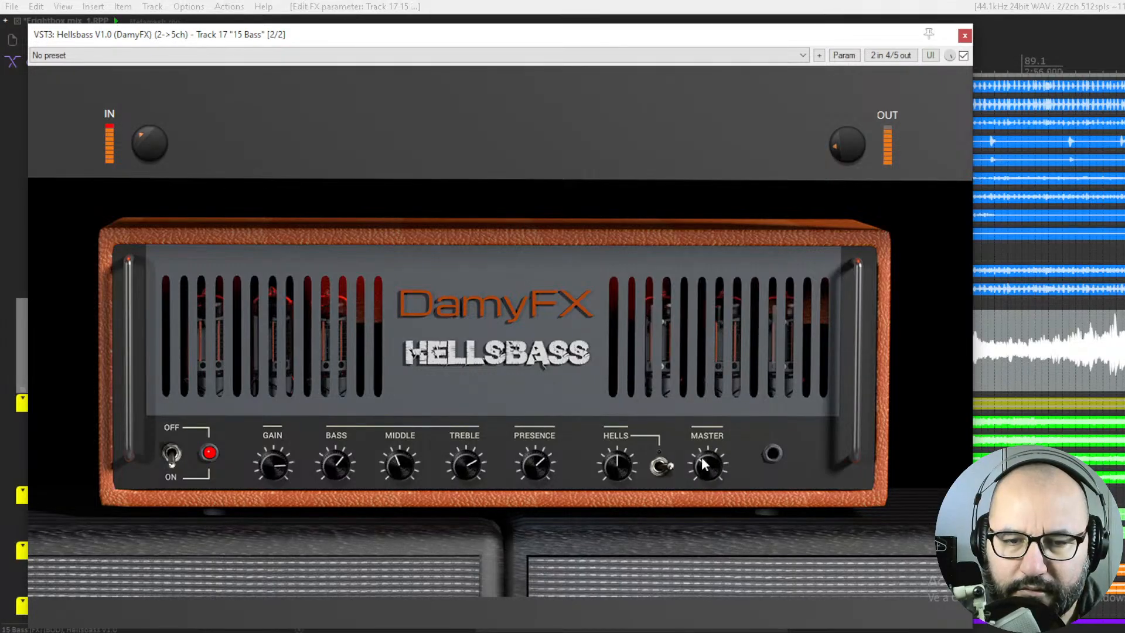
pyautogui.click(963, 56)
pyautogui.click(964, 56)
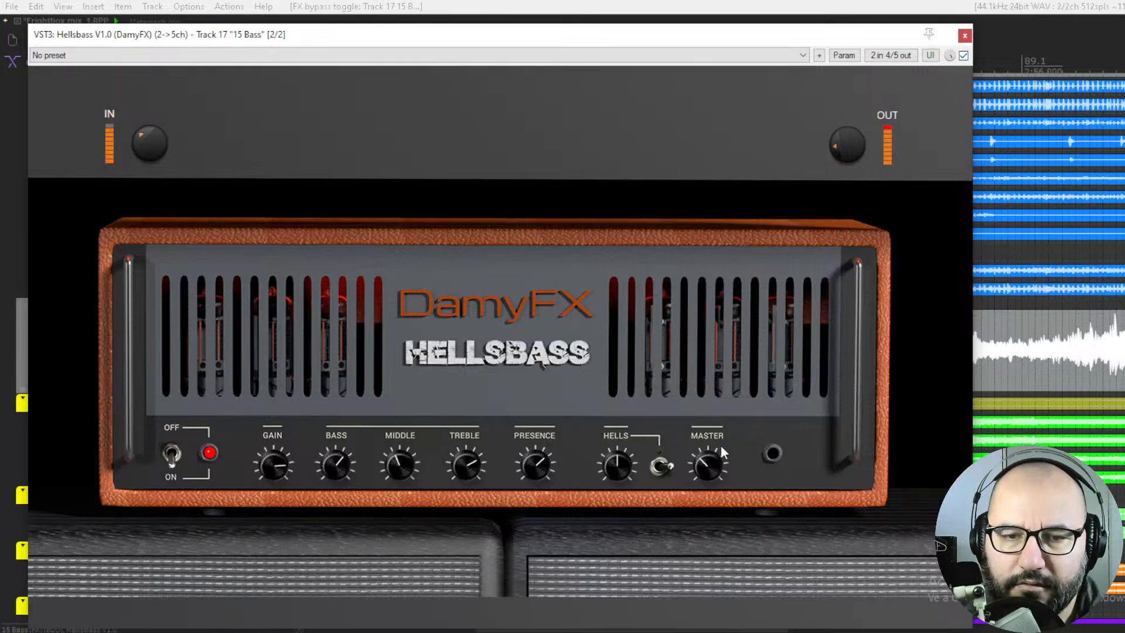
pyautogui.click(700, 466)
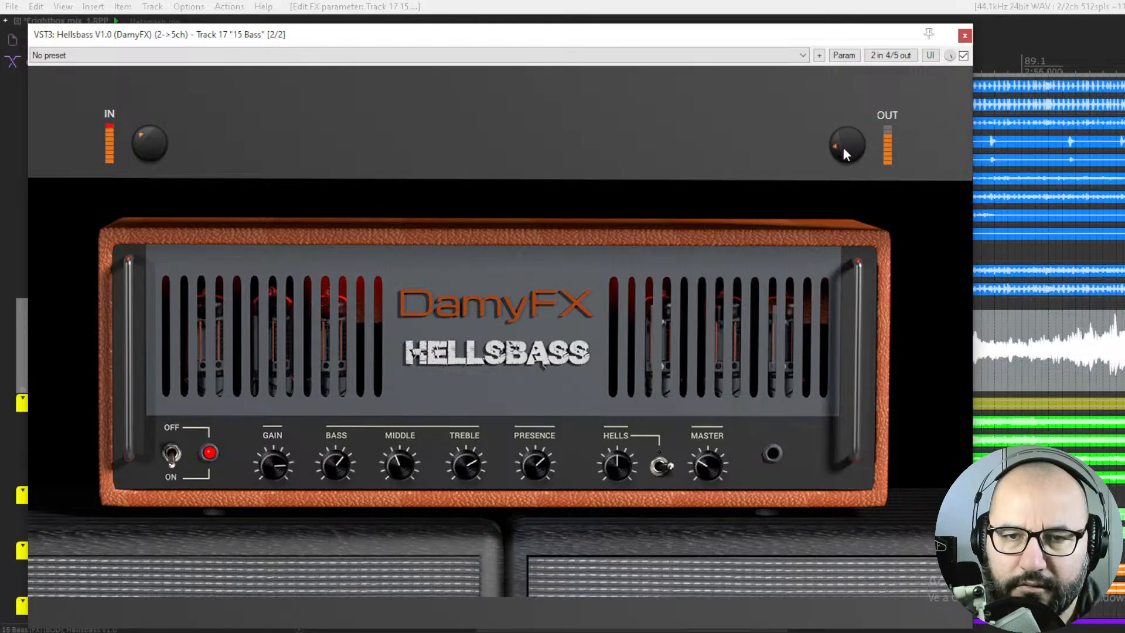
pyautogui.moveTo(843, 142); pyautogui.dragTo(843, 138)
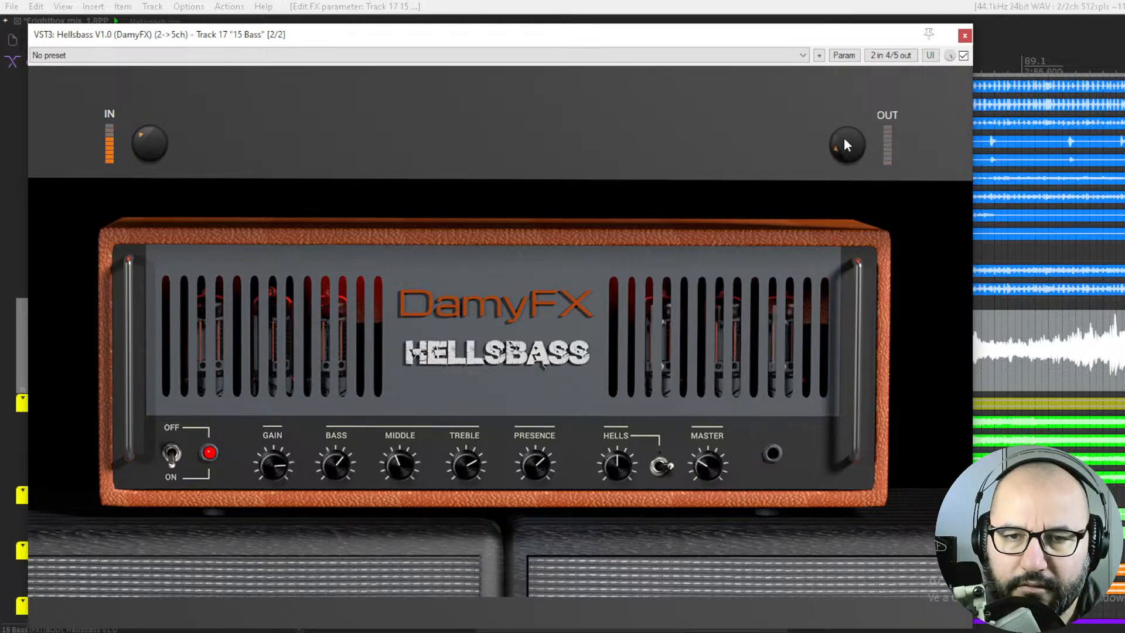
pyautogui.click(963, 55)
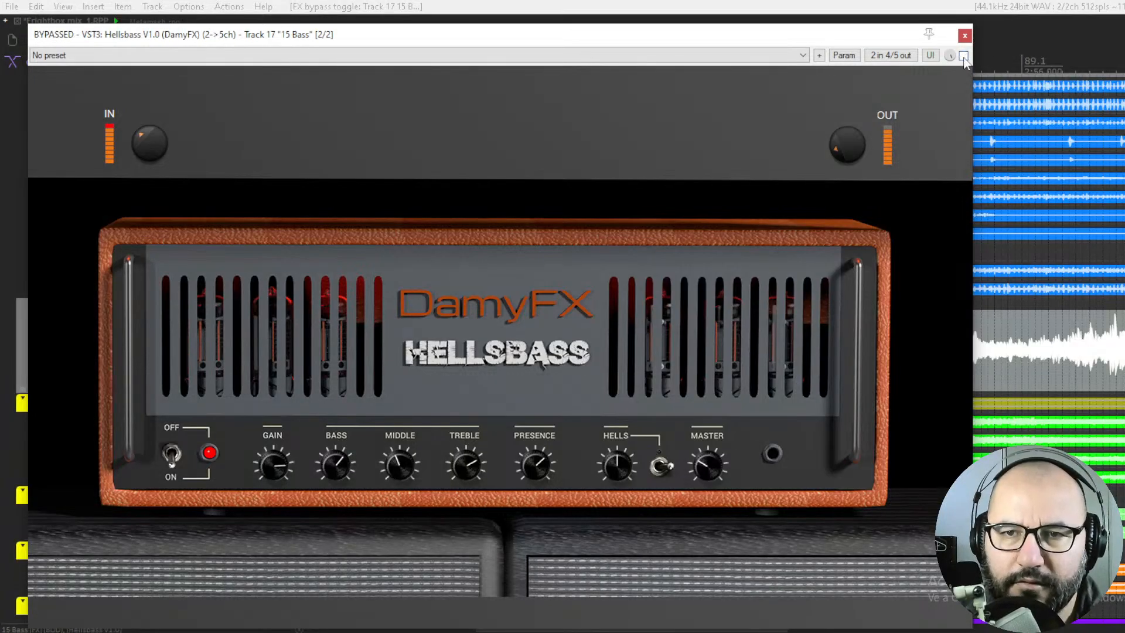
pyautogui.click(963, 56)
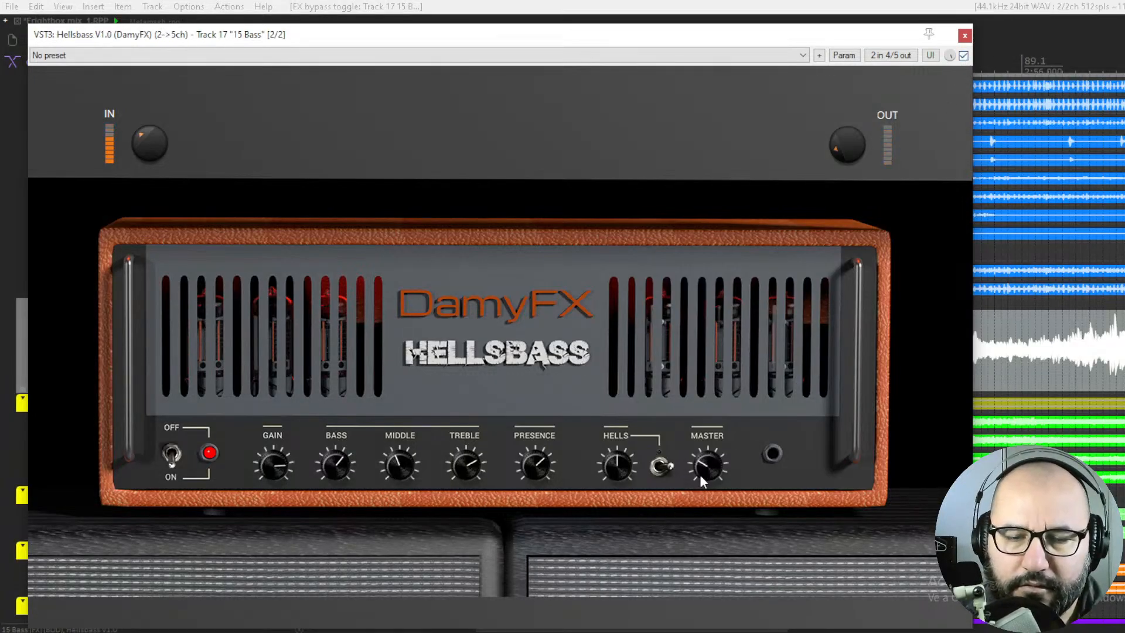
# Switch on the Hells circuit with its knob at minimum, raise Hells to about 1 o'clock, and compare against bypass
pyautogui.moveTo(617, 464); pyautogui.dragTo(605, 520)
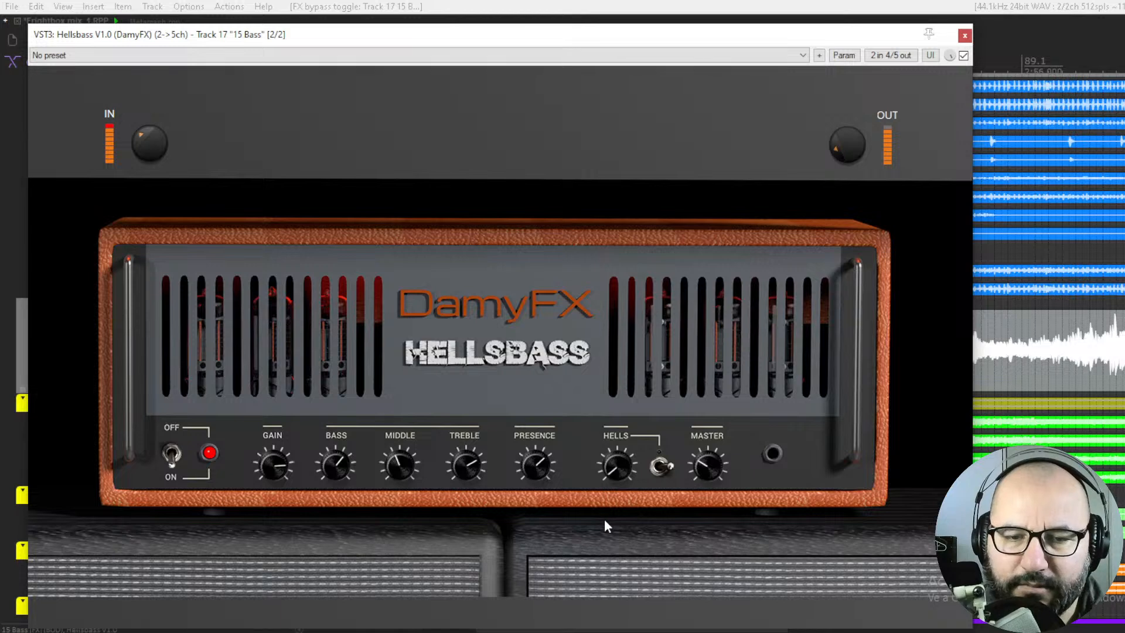
pyautogui.click(650, 471)
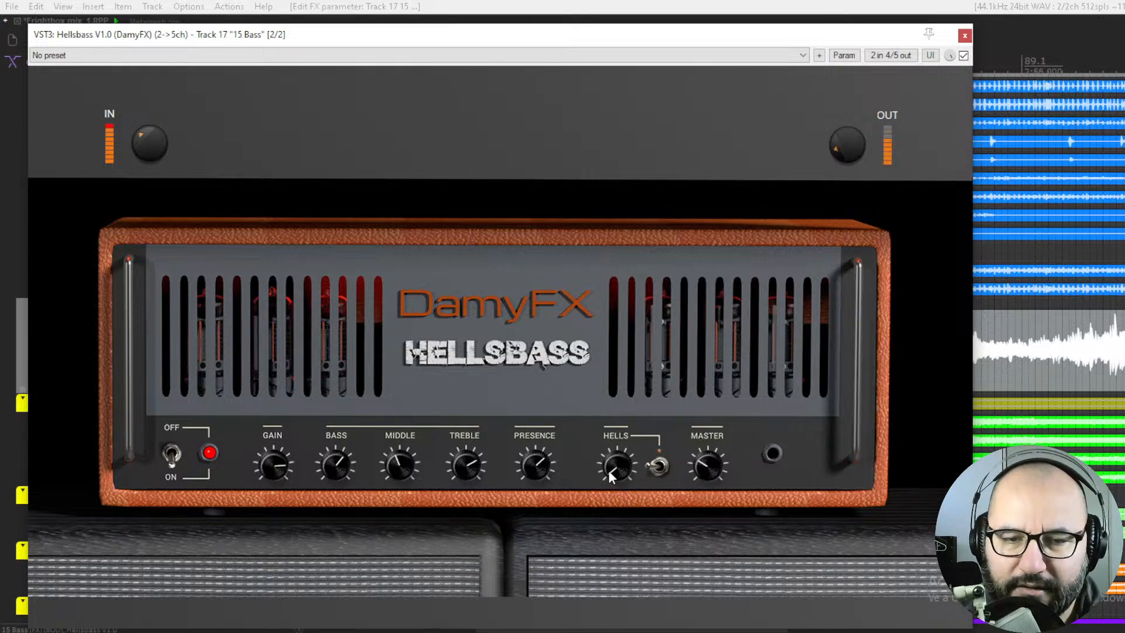
pyautogui.moveTo(612, 452); pyautogui.dragTo(619, 430)
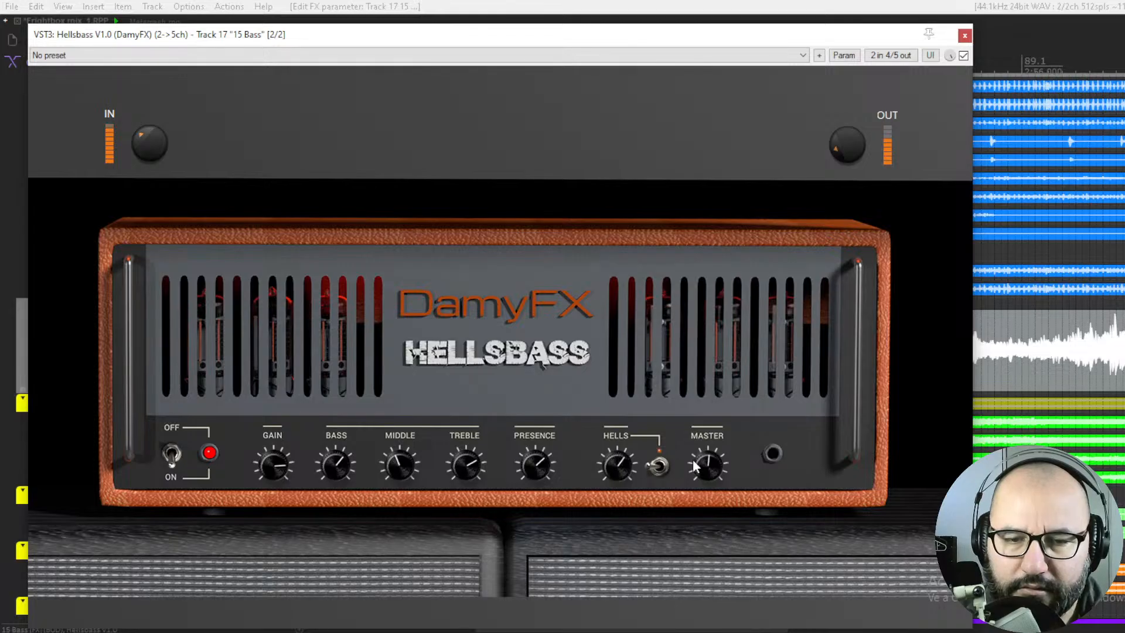
pyautogui.click(963, 56)
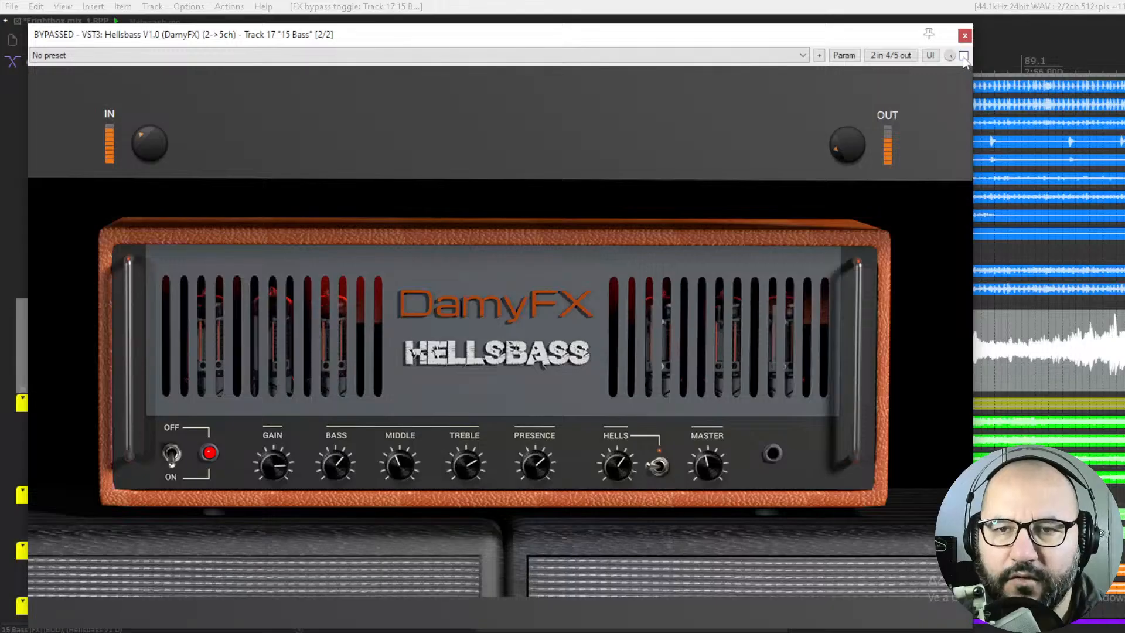
pyautogui.click(963, 56)
# Raise Hellsbass's Master slightly and fine-tune the Hells amount while comparing the active and bypassed sound
pyautogui.moveTo(706, 464); pyautogui.dragTo(706, 460)
pyautogui.moveTo(621, 466); pyautogui.dragTo(613, 480)
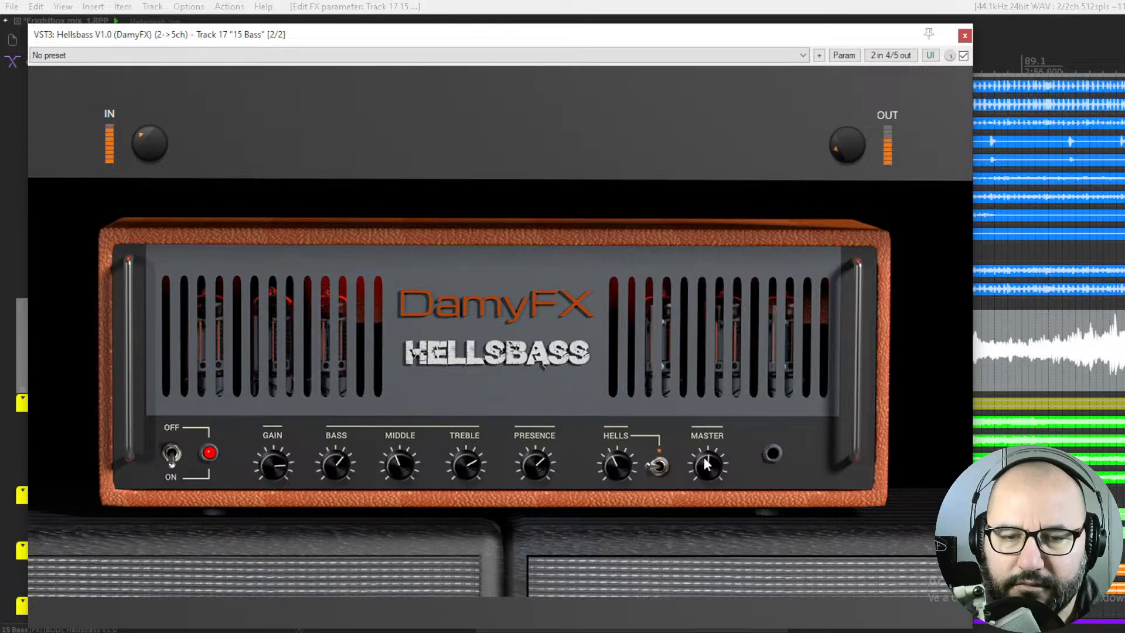
pyautogui.click(963, 57)
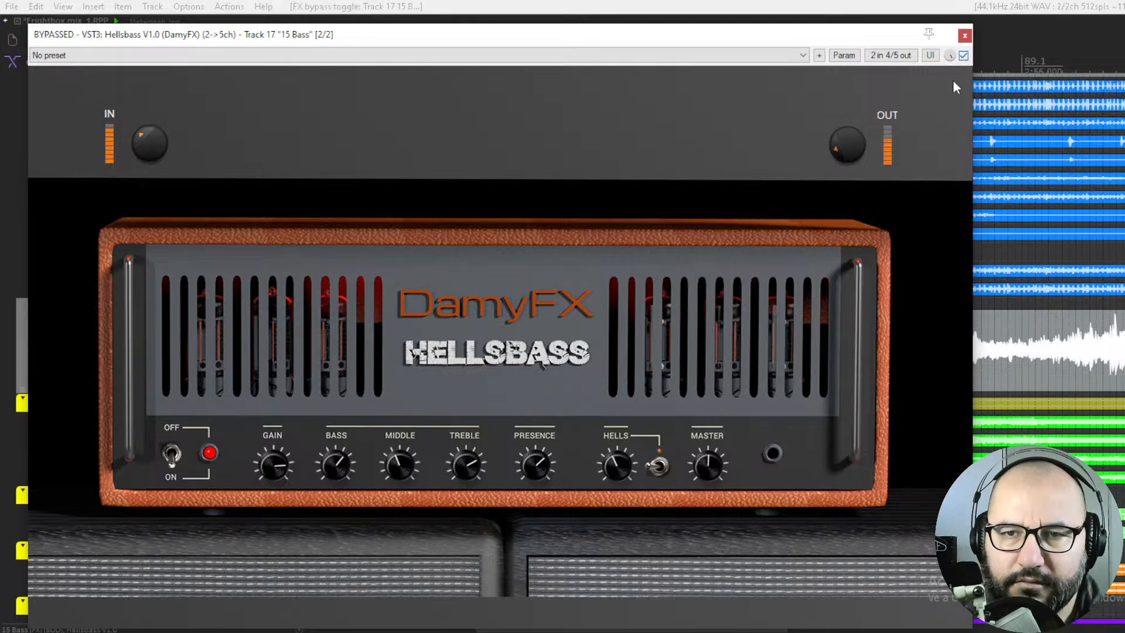
pyautogui.click(963, 57)
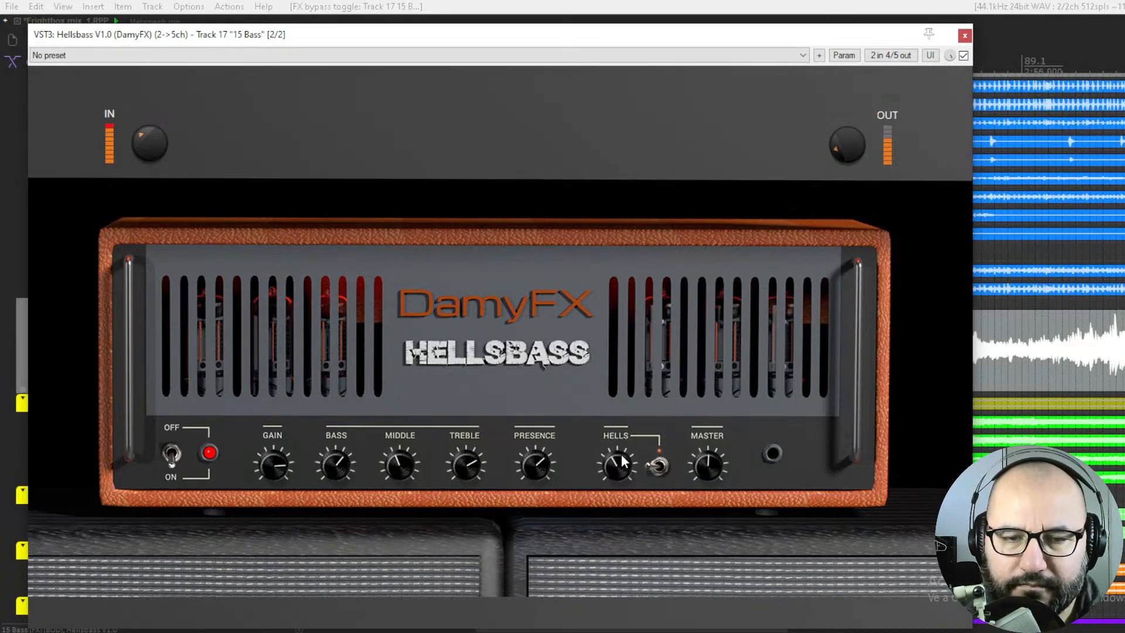
pyautogui.moveTo(621, 480); pyautogui.dragTo(621, 476)
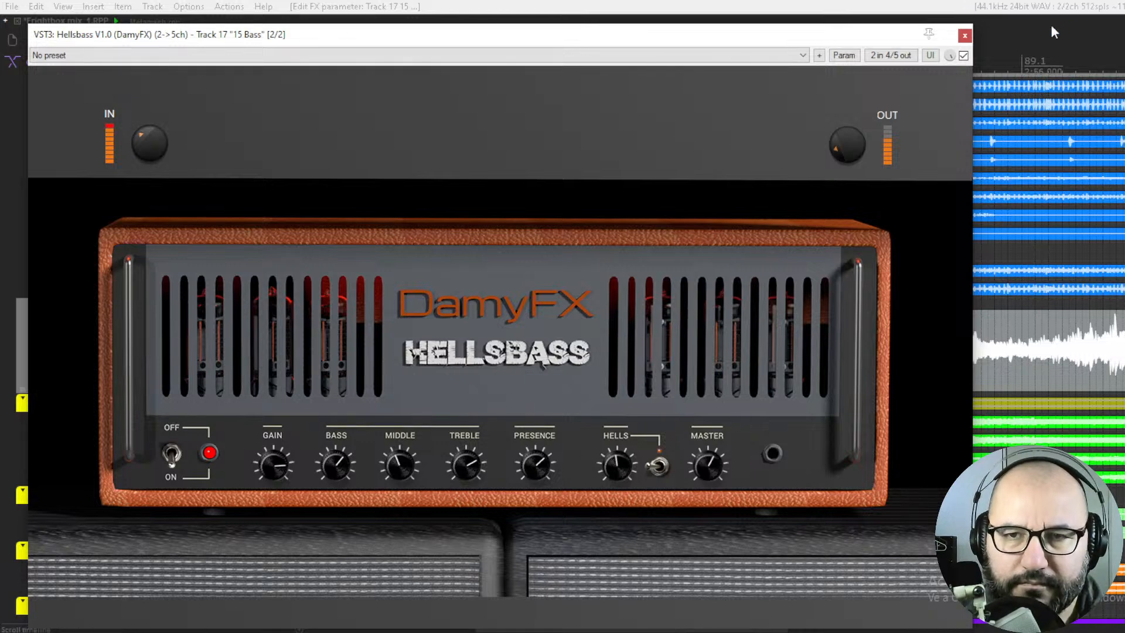
pyautogui.click(963, 55)
pyautogui.click(963, 56)
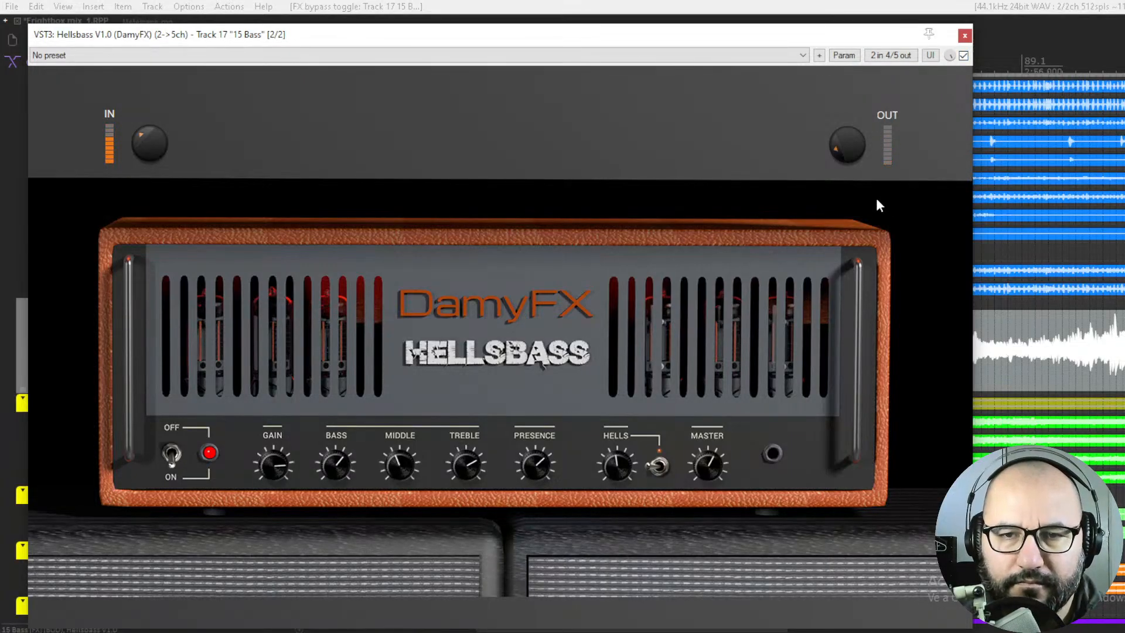
# Bypass Hellsbass and close its window, switch to the Metamash project, and shift the GAV 112 Guitar Amp window slightly
pyautogui.click(963, 55)
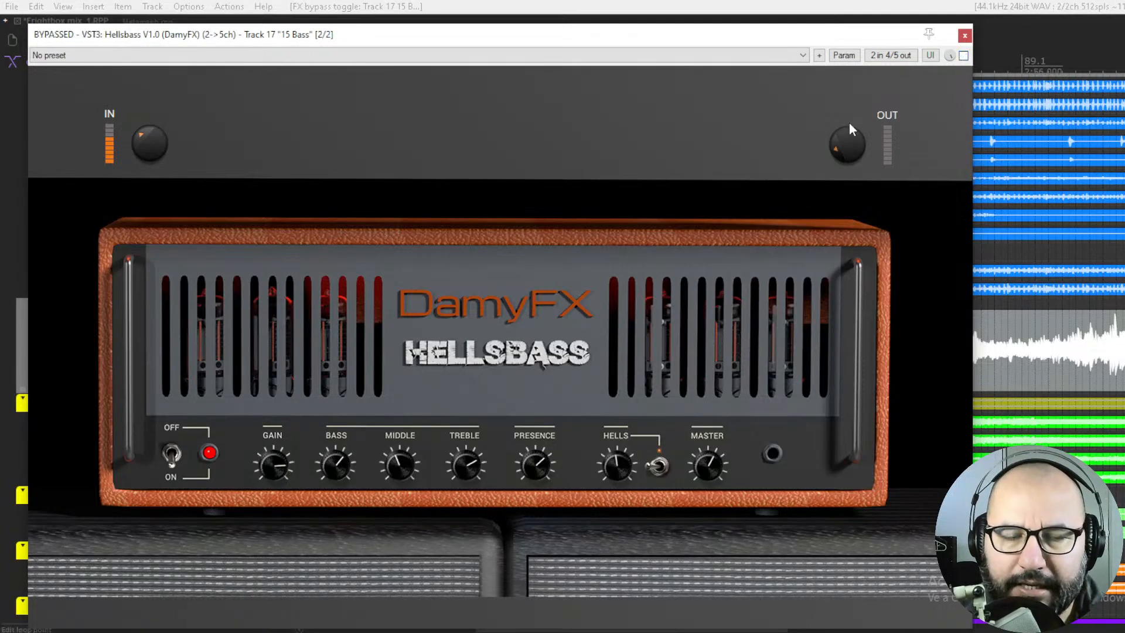
pyautogui.click(964, 37)
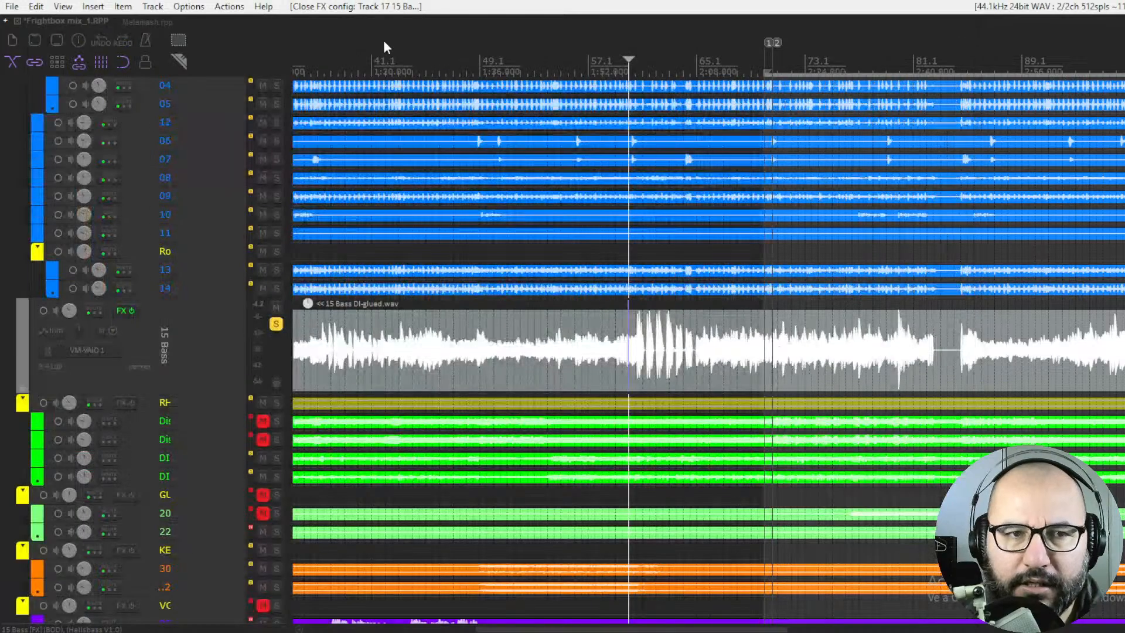
pyautogui.click(140, 21)
pyautogui.moveTo(715, 194); pyautogui.dragTo(688, 196)
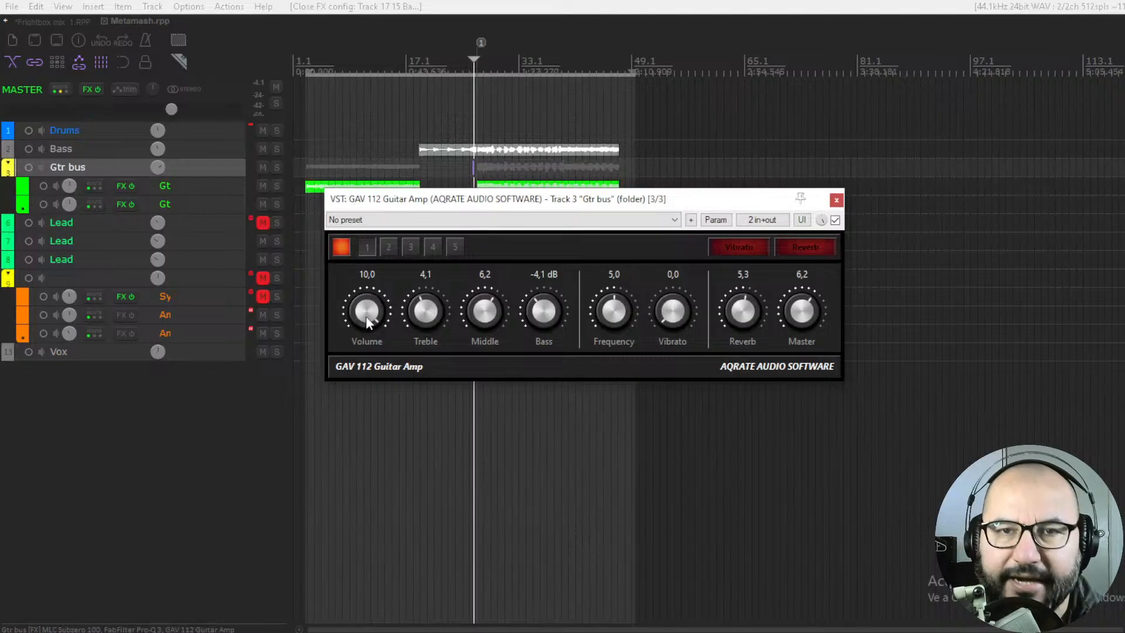
# Set the GAV 112's Volume to 5.3, Treble to 5.0, Middle to 4.9 and Bass to 0.2 dB
pyautogui.moveTo(366, 315); pyautogui.dragTo(362, 505)
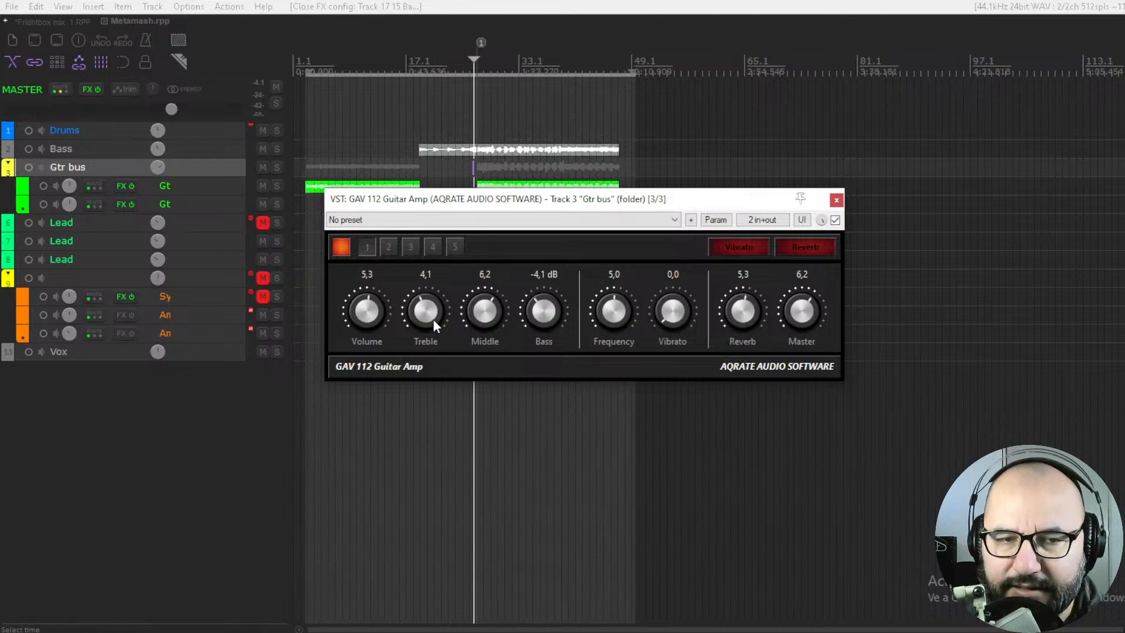
pyautogui.moveTo(433, 320); pyautogui.dragTo(434, 288)
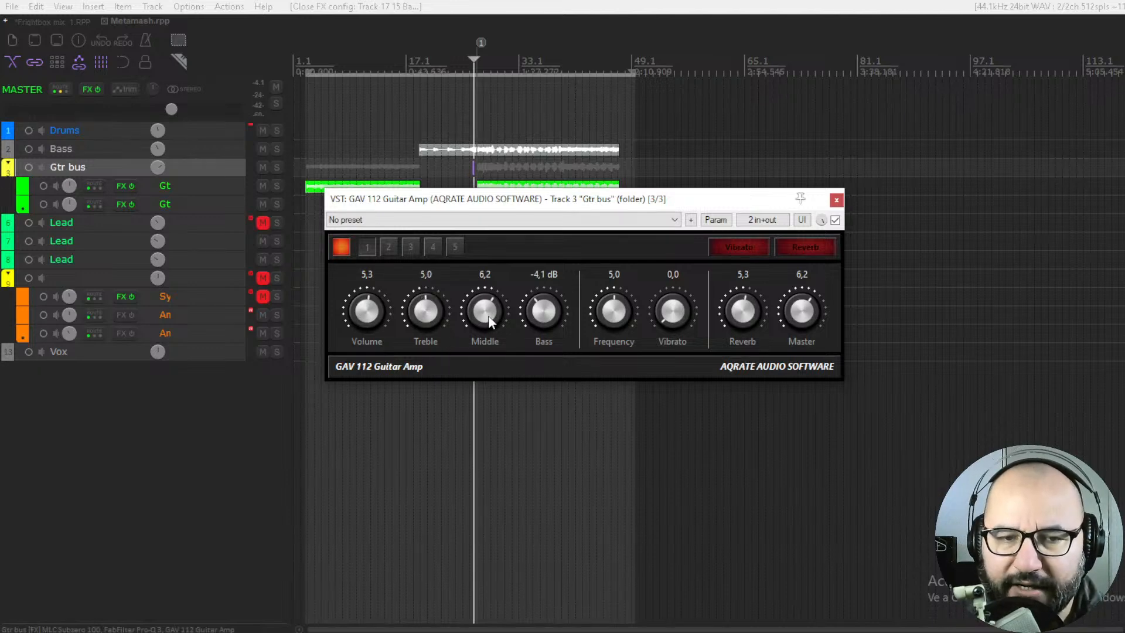
pyautogui.scroll(-1, 489, 332)
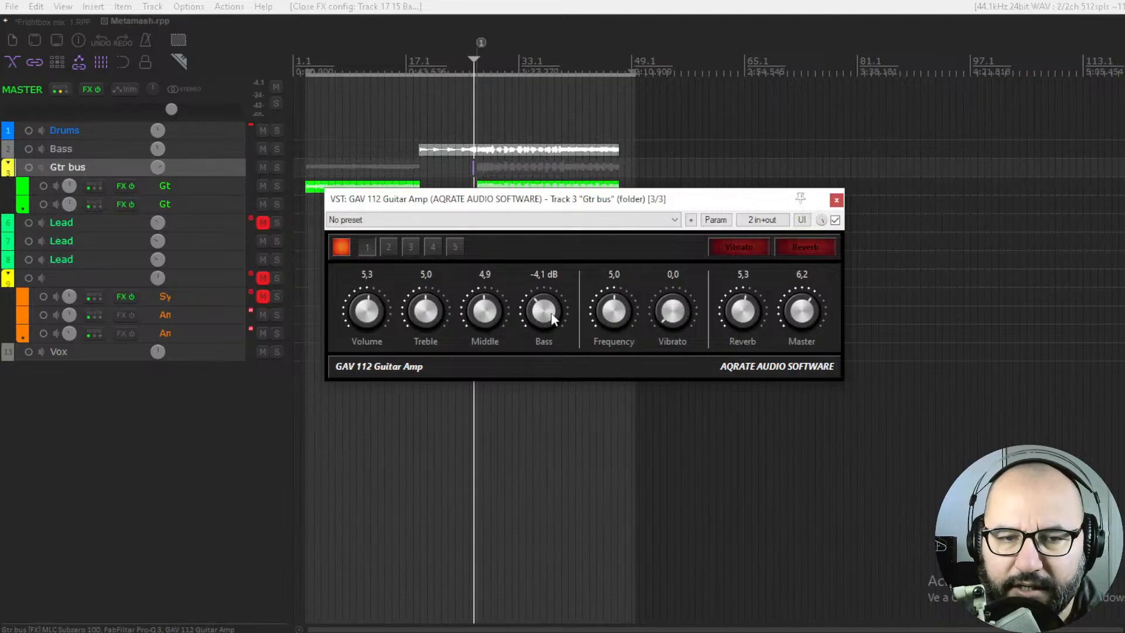
pyautogui.moveTo(553, 319); pyautogui.dragTo(556, 285)
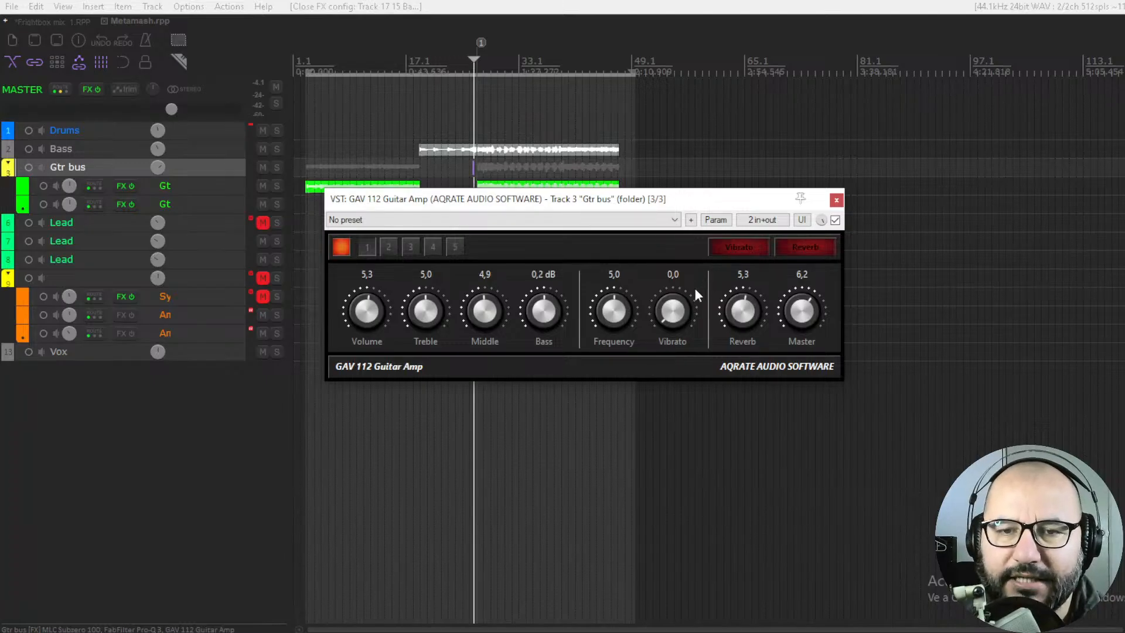
# Demonstrate Vibrato at 4.0 while adjusting Frequency to 4.6, and return Vibrato to 0.0 with the effect switched off
pyautogui.click(734, 247)
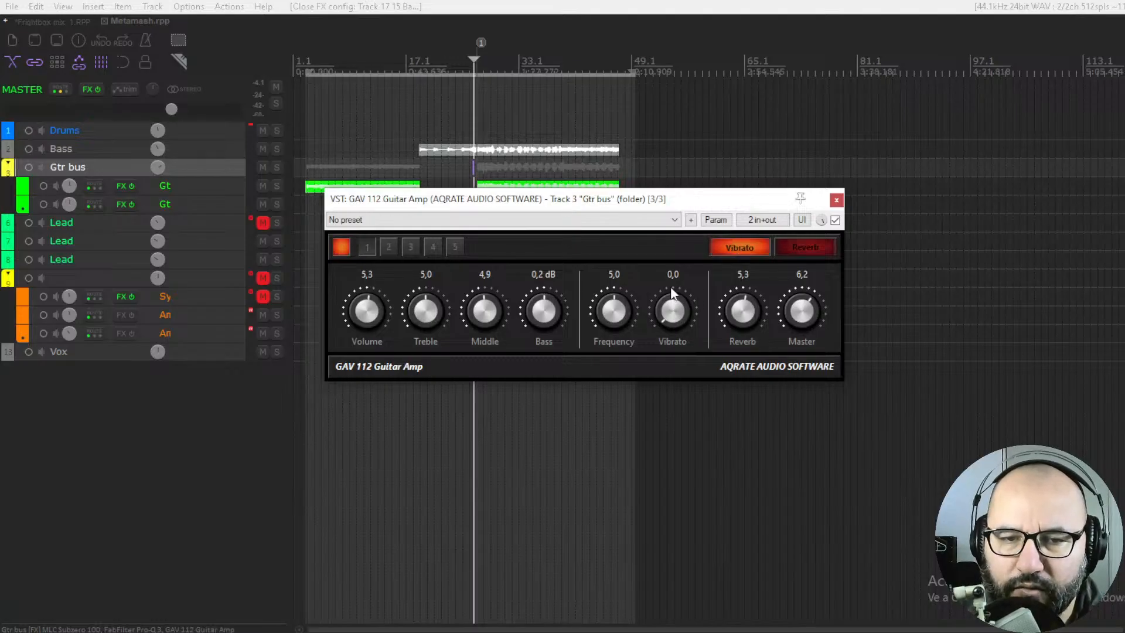
pyautogui.moveTo(666, 306)
pyautogui.mouseDown()
pyautogui.moveTo(689, 201)
pyautogui.moveTo(674, 299)
pyautogui.mouseUp()
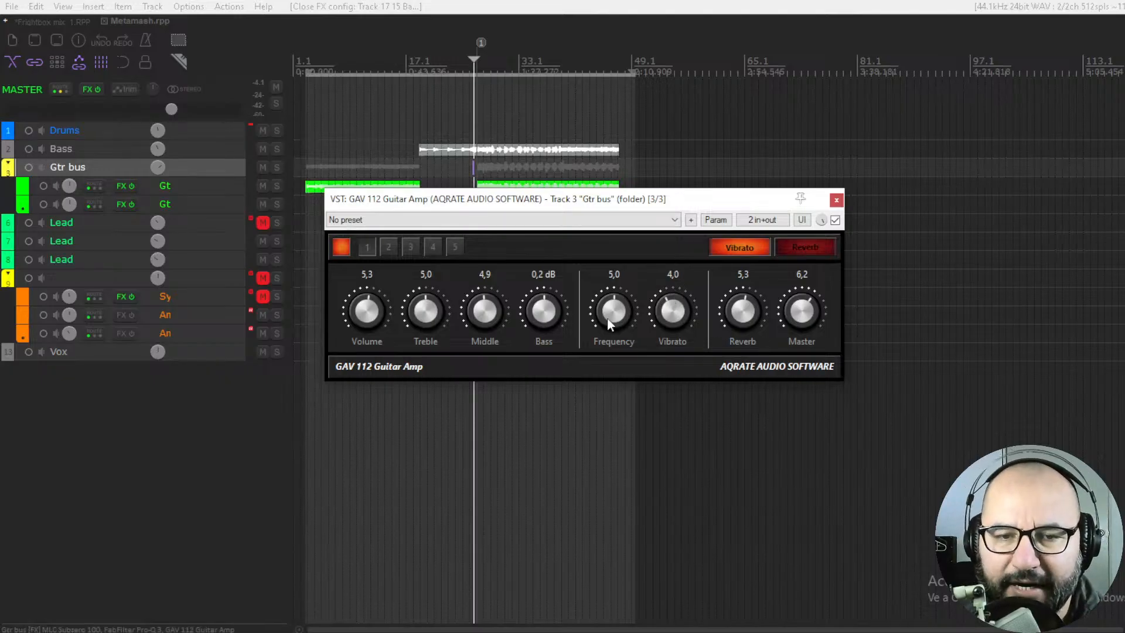
pyautogui.moveTo(611, 311); pyautogui.dragTo(597, 325)
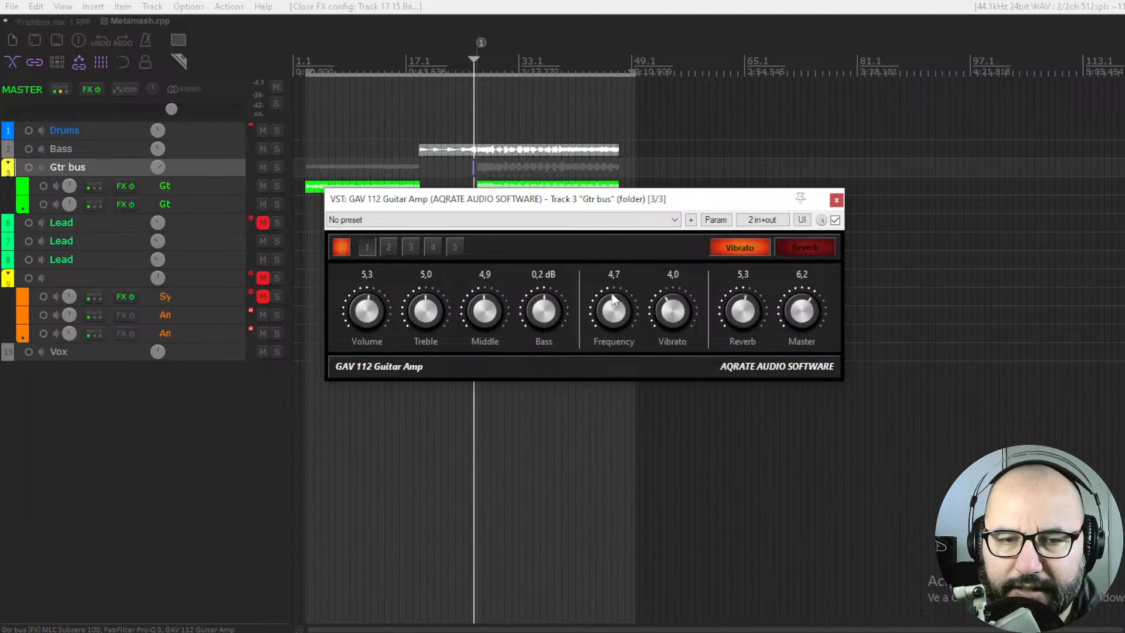
pyautogui.moveTo(612, 294); pyautogui.dragTo(611, 315)
pyautogui.moveTo(602, 341); pyautogui.dragTo(618, 275)
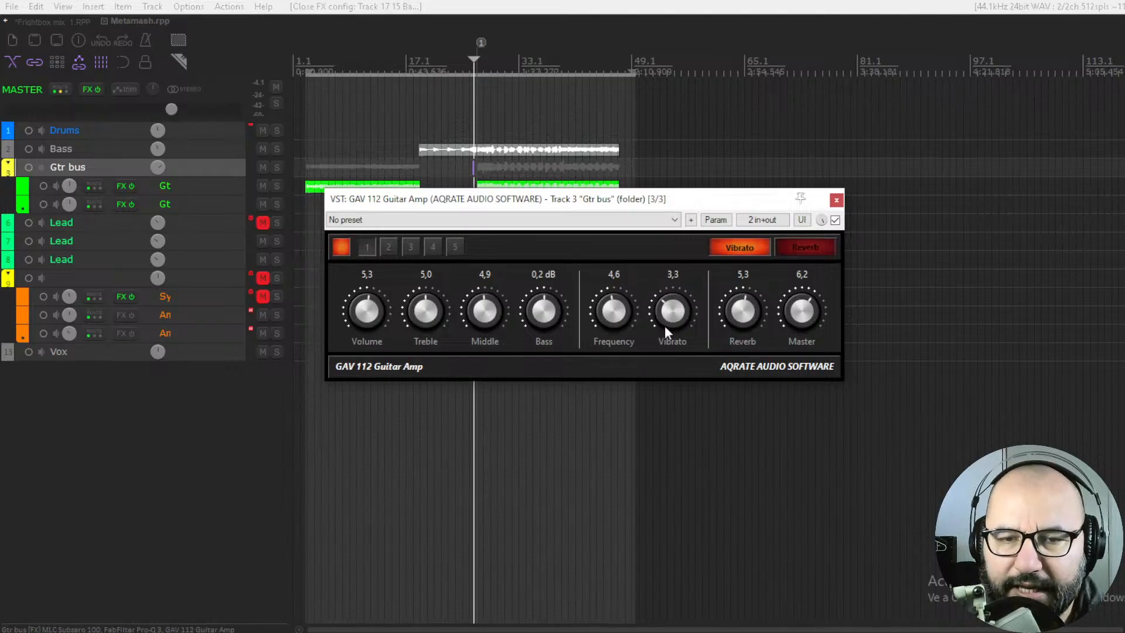
pyautogui.moveTo(665, 328); pyautogui.dragTo(652, 472)
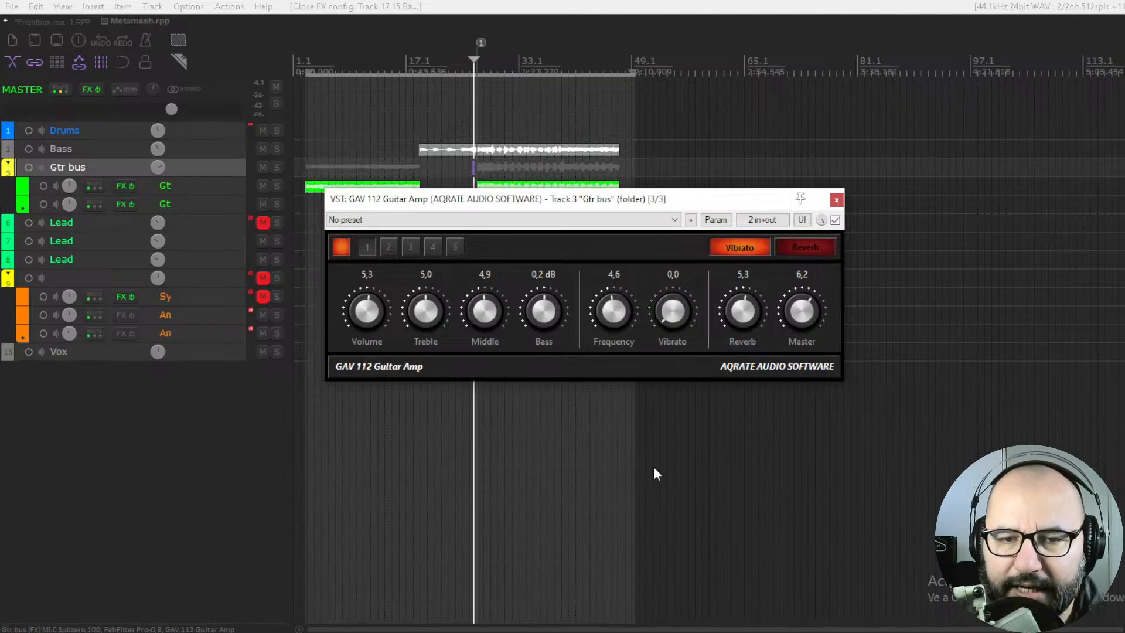
# Switch the Reverb effect off, turn Reverb down to 0.0, and set Master to 4.9 with slot 1 selected
pyautogui.click(797, 247)
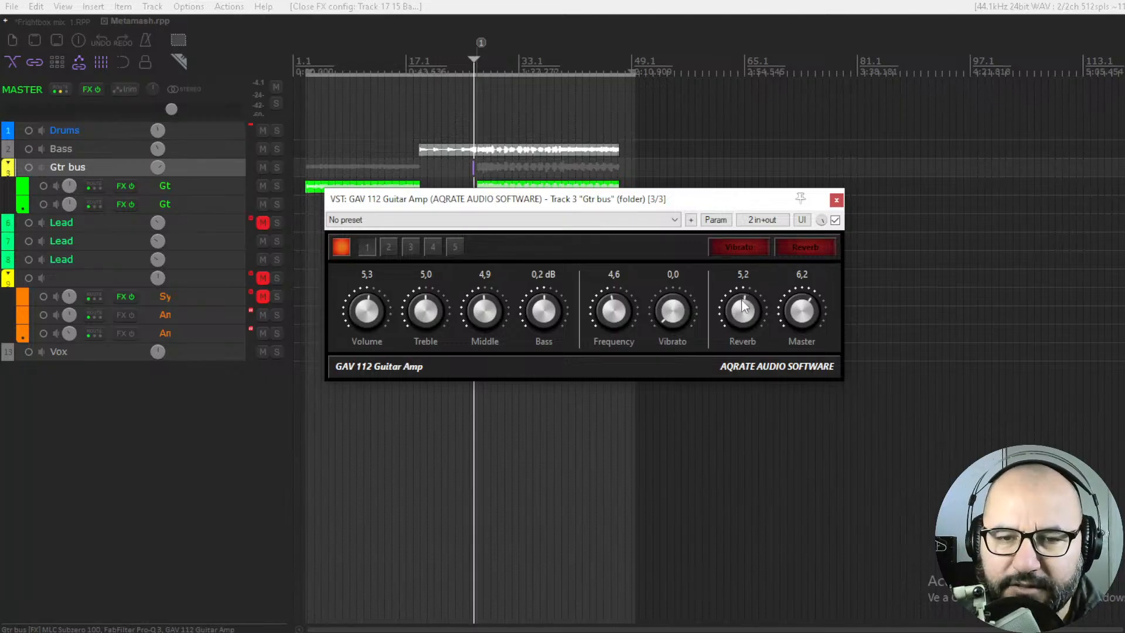
pyautogui.moveTo(743, 309); pyautogui.dragTo(754, 535)
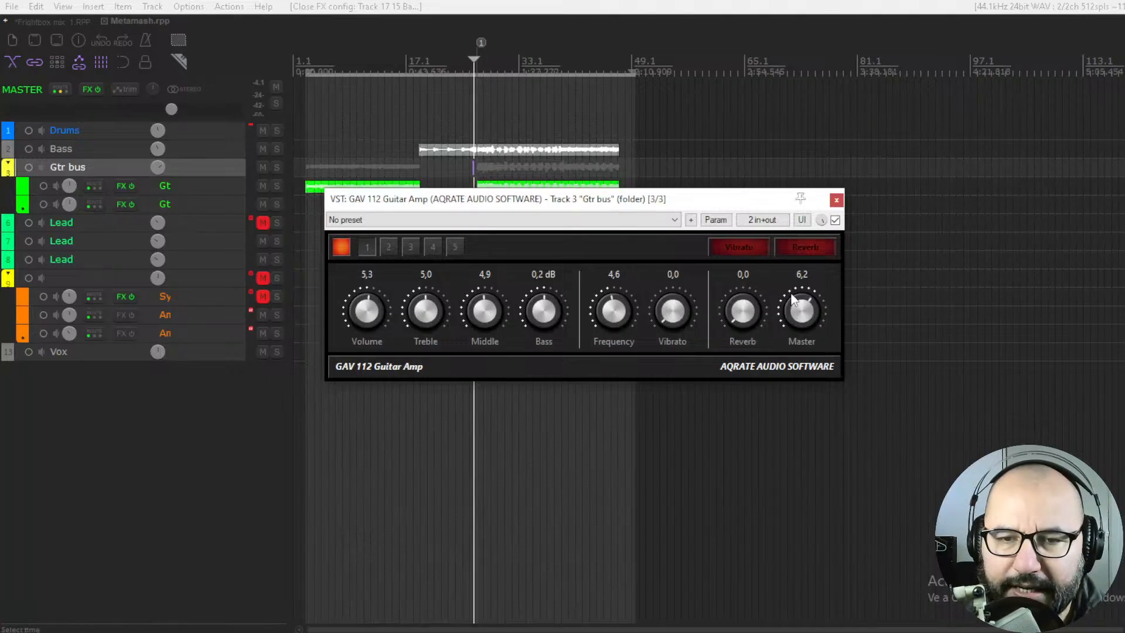
pyautogui.moveTo(795, 309); pyautogui.dragTo(800, 333)
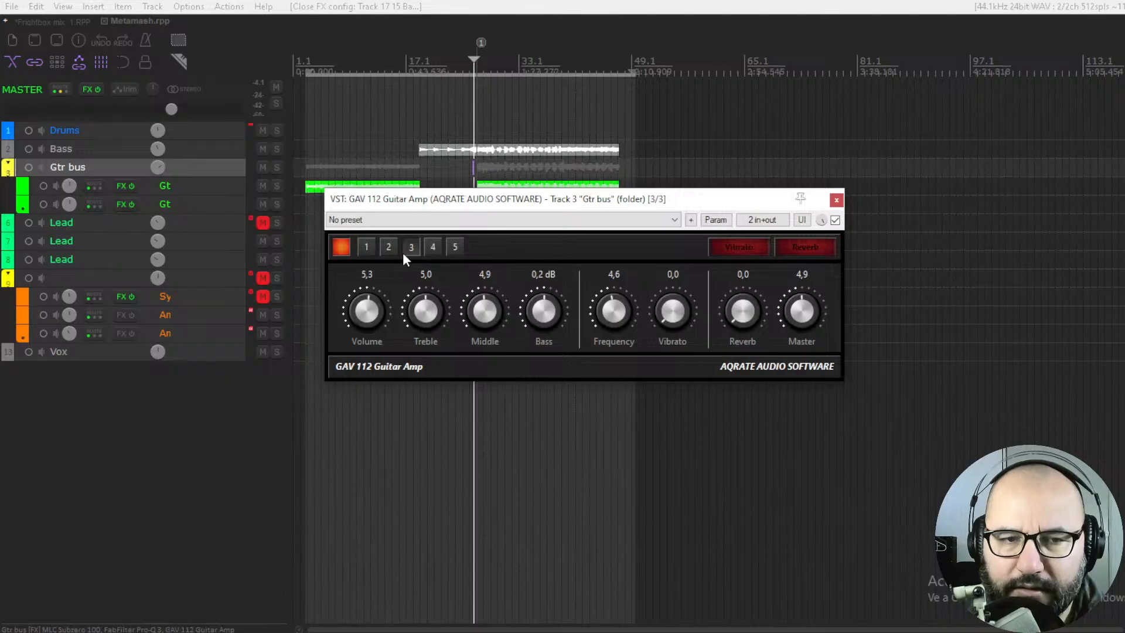
pyautogui.click(364, 252)
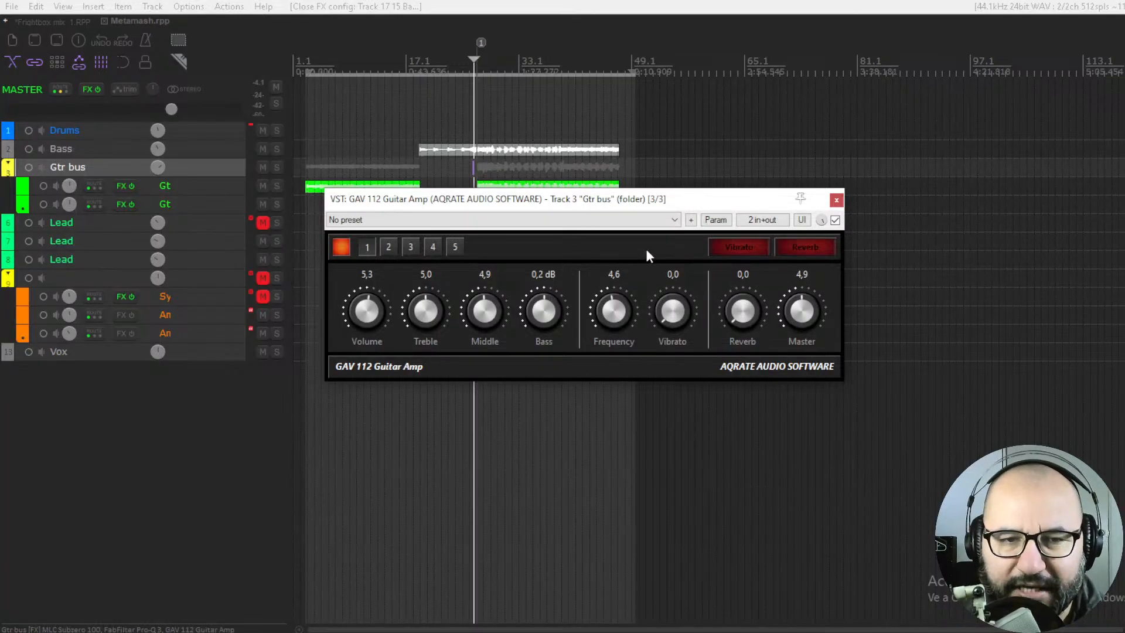
# Reposition the GAV 112 window over the arrangement and solo the Gtr bus track
pyautogui.moveTo(676, 206); pyautogui.dragTo(635, 182)
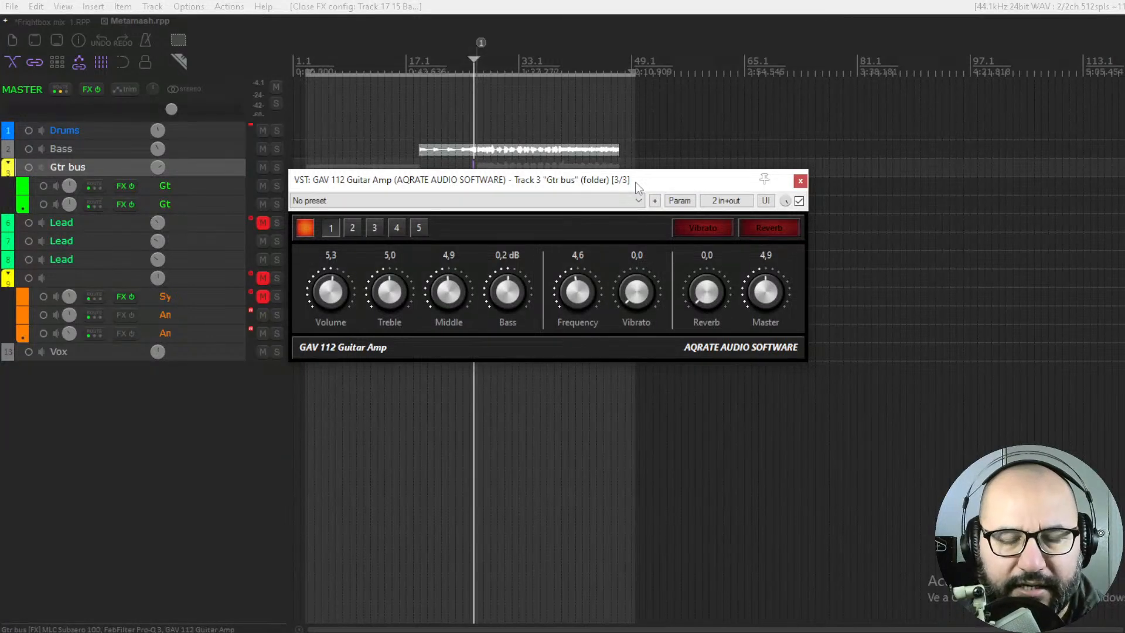
pyautogui.moveTo(635, 182); pyautogui.dragTo(642, 195)
pyautogui.click(276, 168)
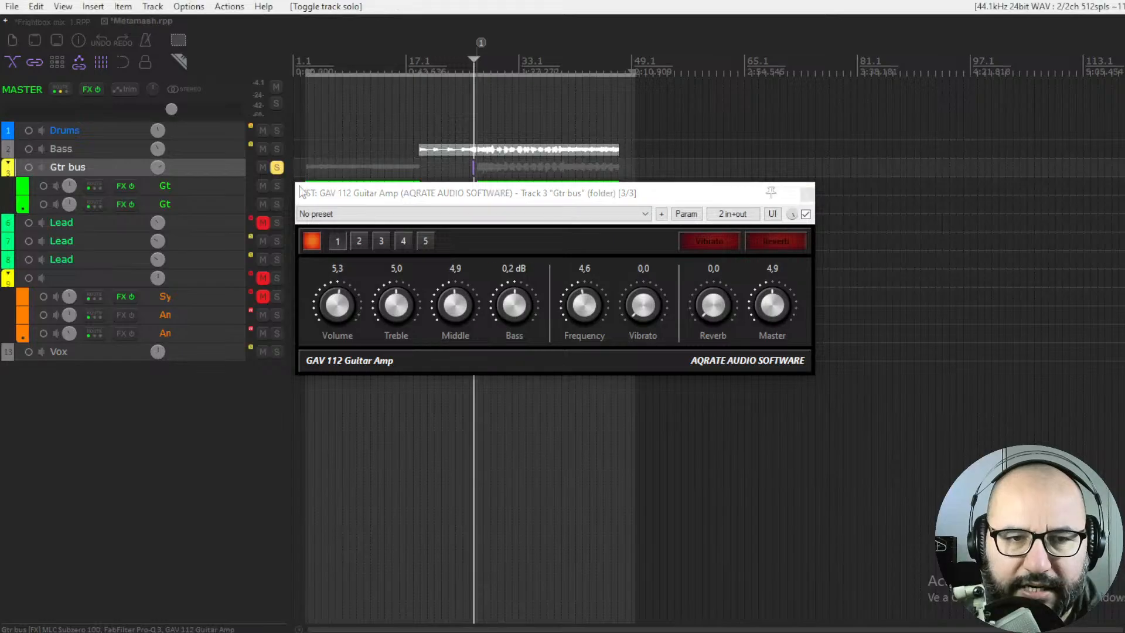
pyautogui.scroll(3, 482, 91)
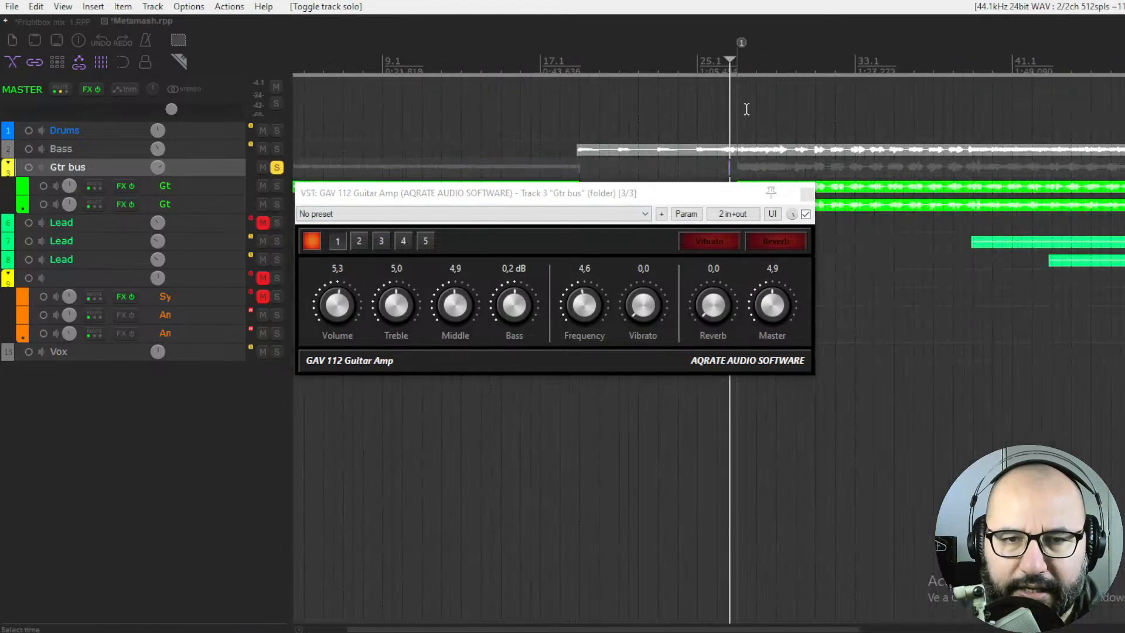
pyautogui.scroll(-3, 846, 210)
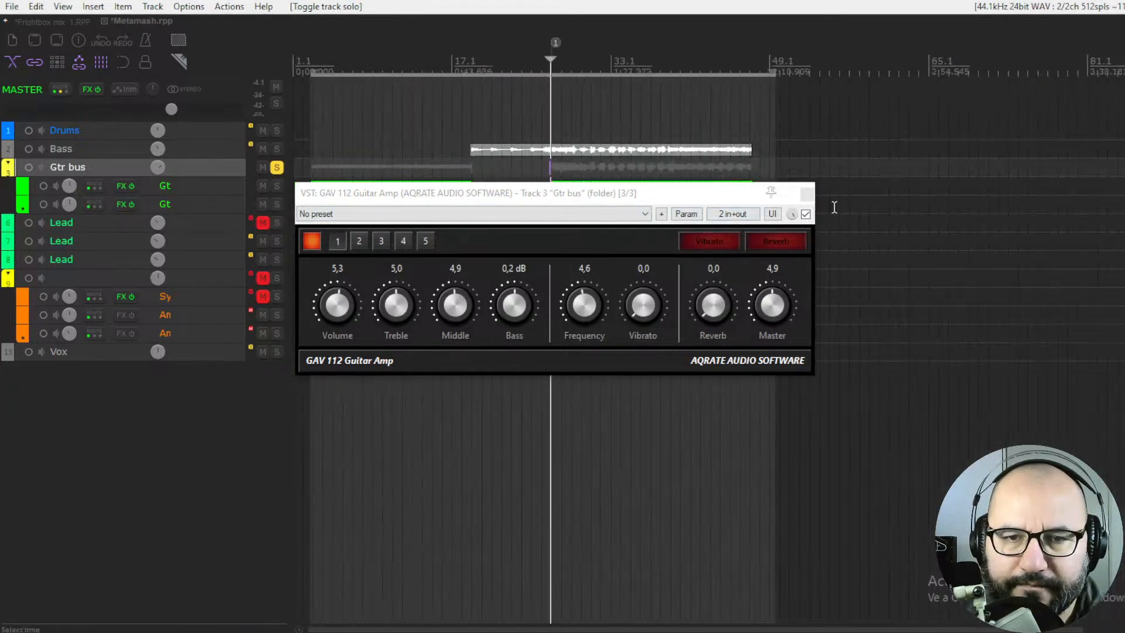
pyautogui.moveTo(714, 196); pyautogui.dragTo(727, 195)
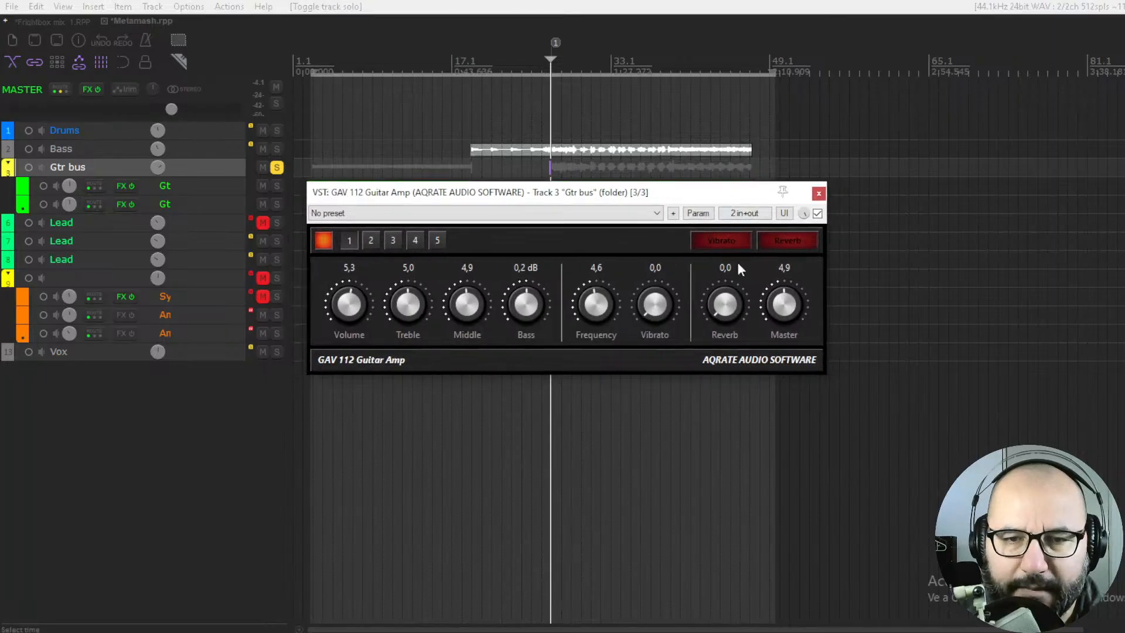
# Set the amp's Volume to 4.2, bypass the plugin, and play back the soloed guitars
pyautogui.moveTo(354, 305); pyautogui.dragTo(345, 410)
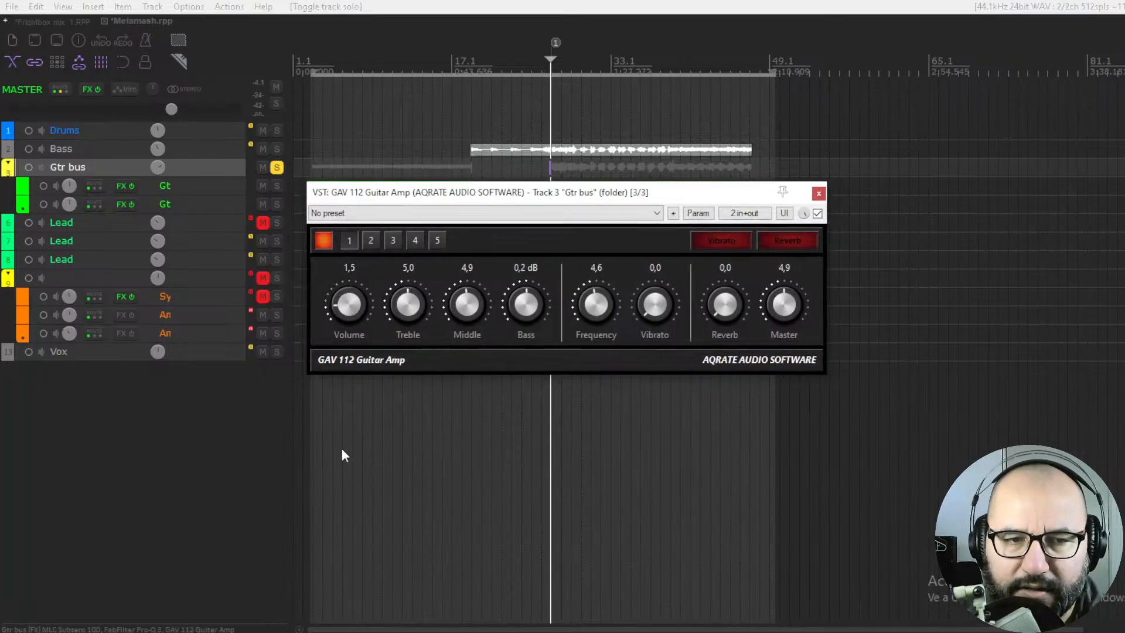
pyautogui.moveTo(343, 451); pyautogui.dragTo(355, 341)
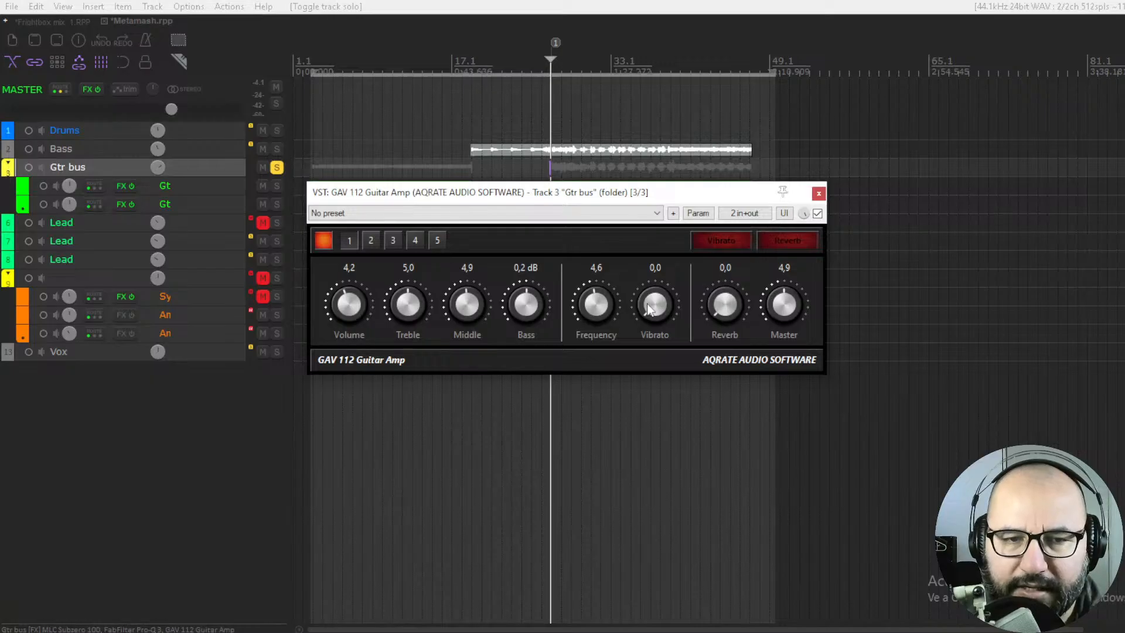
pyautogui.click(818, 214)
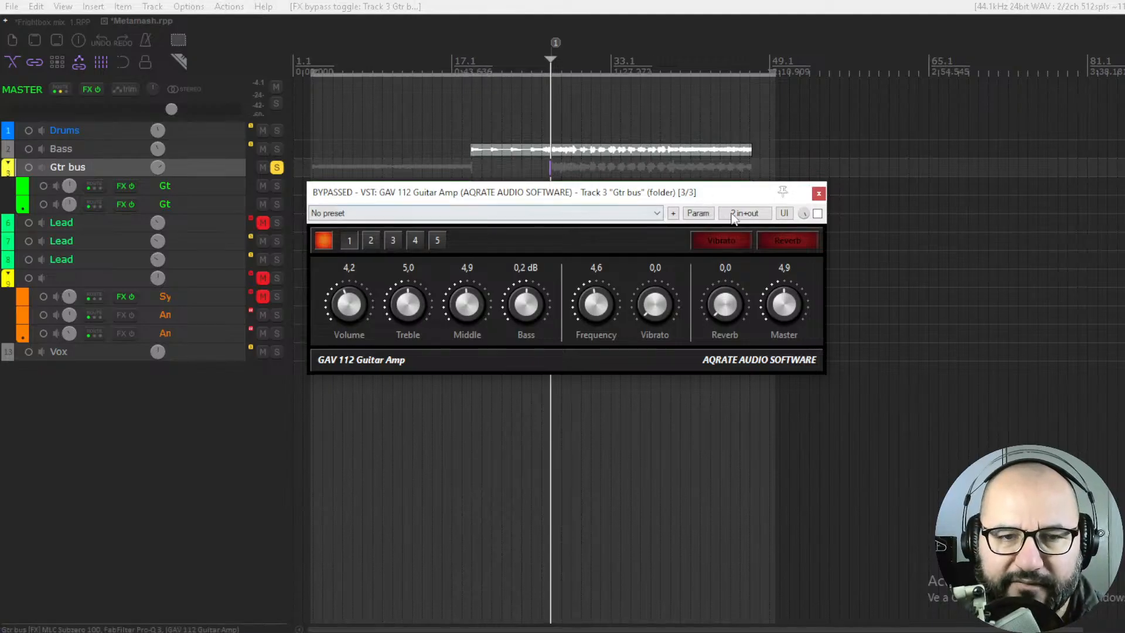
pyautogui.press('space')
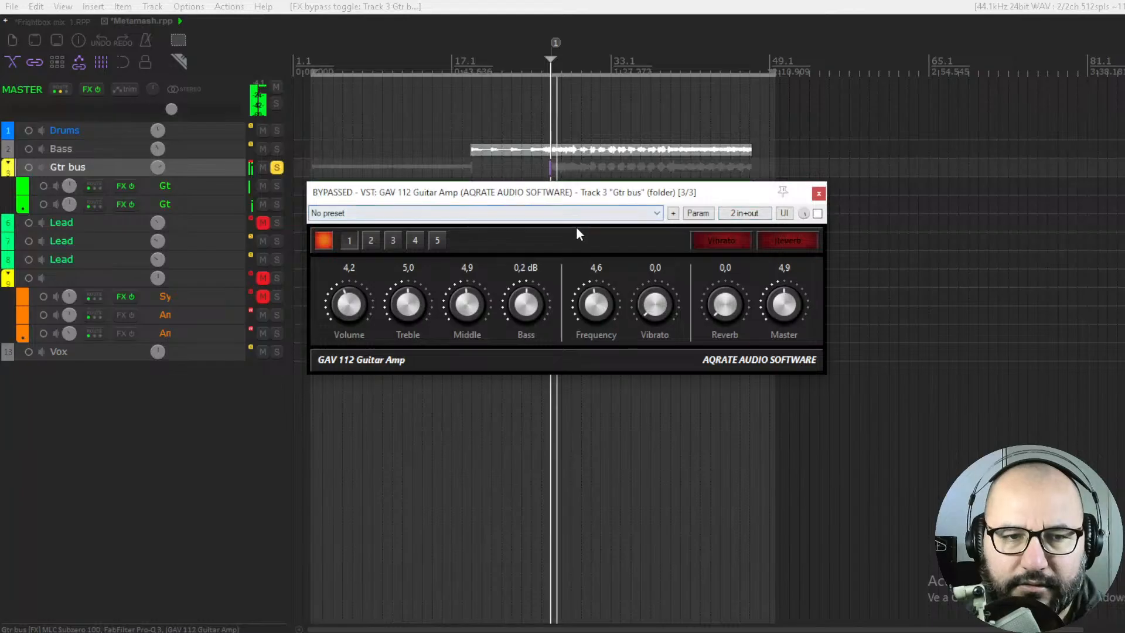
pyautogui.press('space')
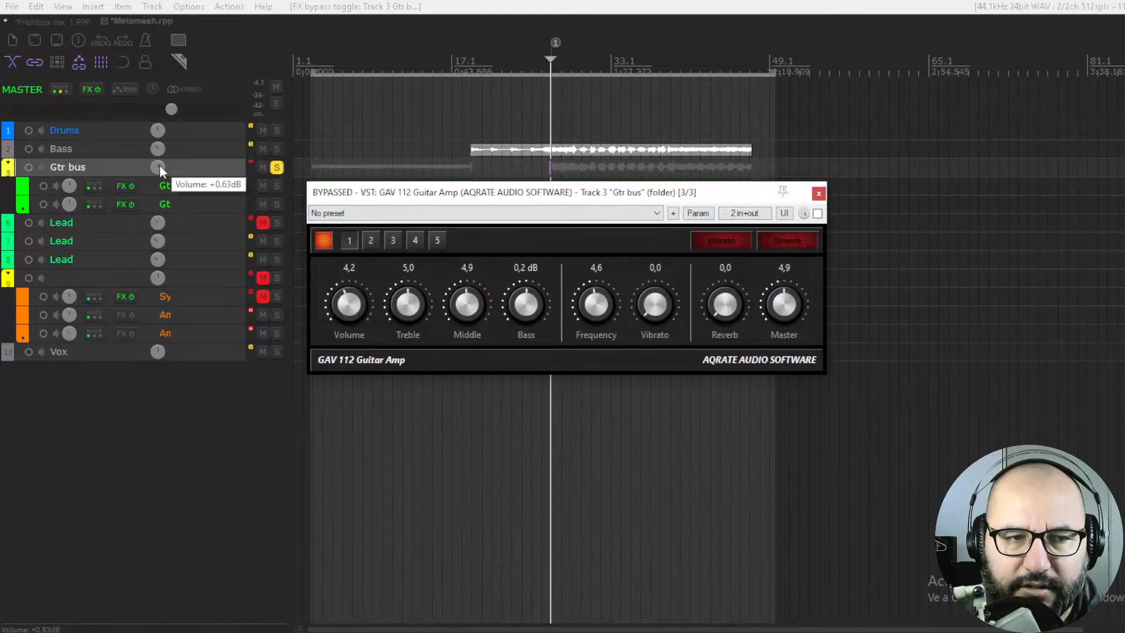
# Lower the Gtr bus track volume slightly, reactivate the amp, and level-match it with Volume at 4.6 and Master at 5.0
pyautogui.click(159, 167)
pyautogui.press('space')
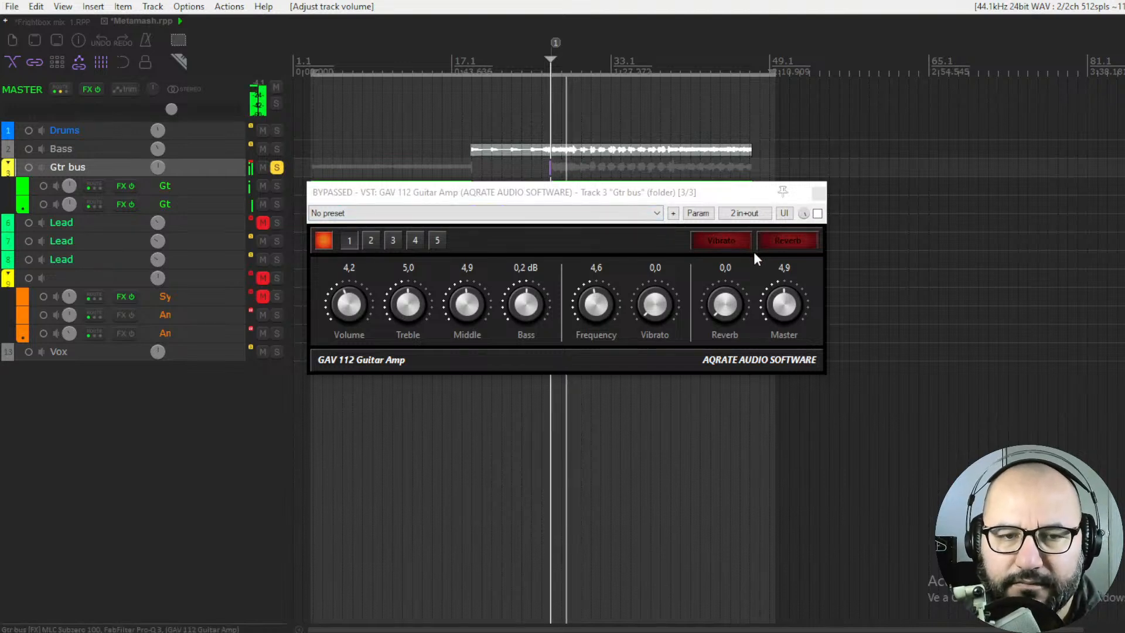
pyautogui.click(817, 214)
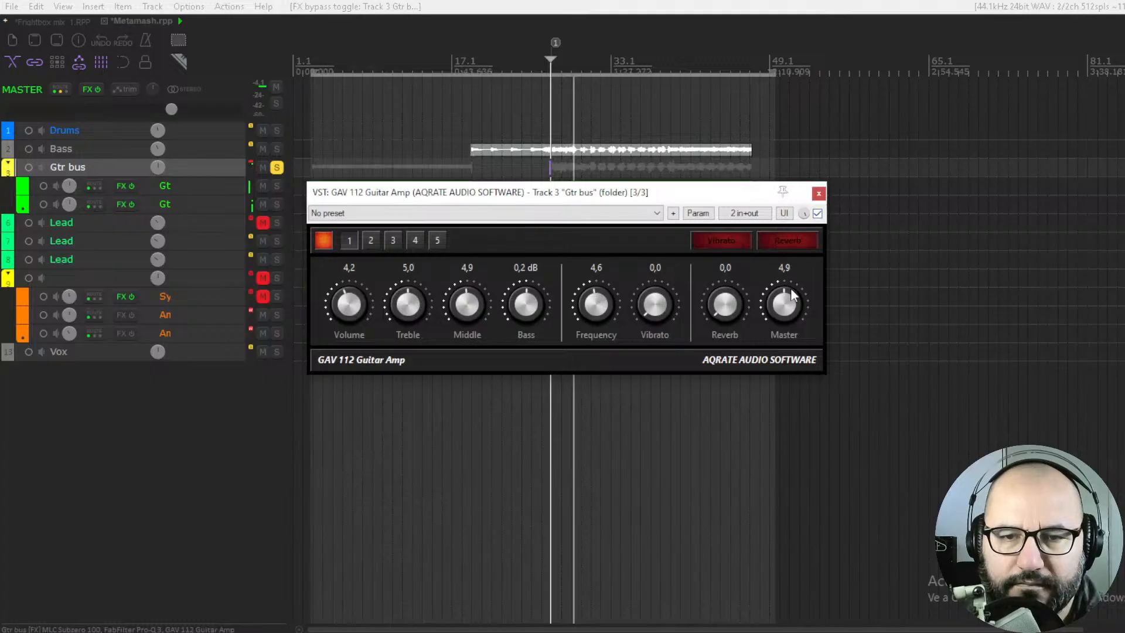
pyautogui.press('space')
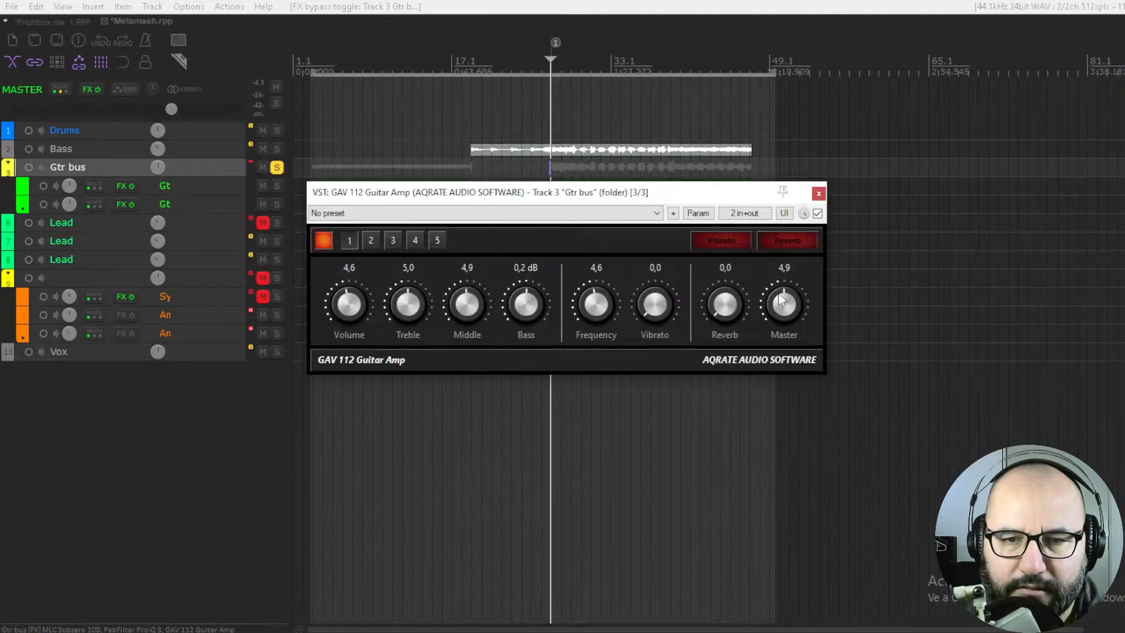
pyautogui.press('space')
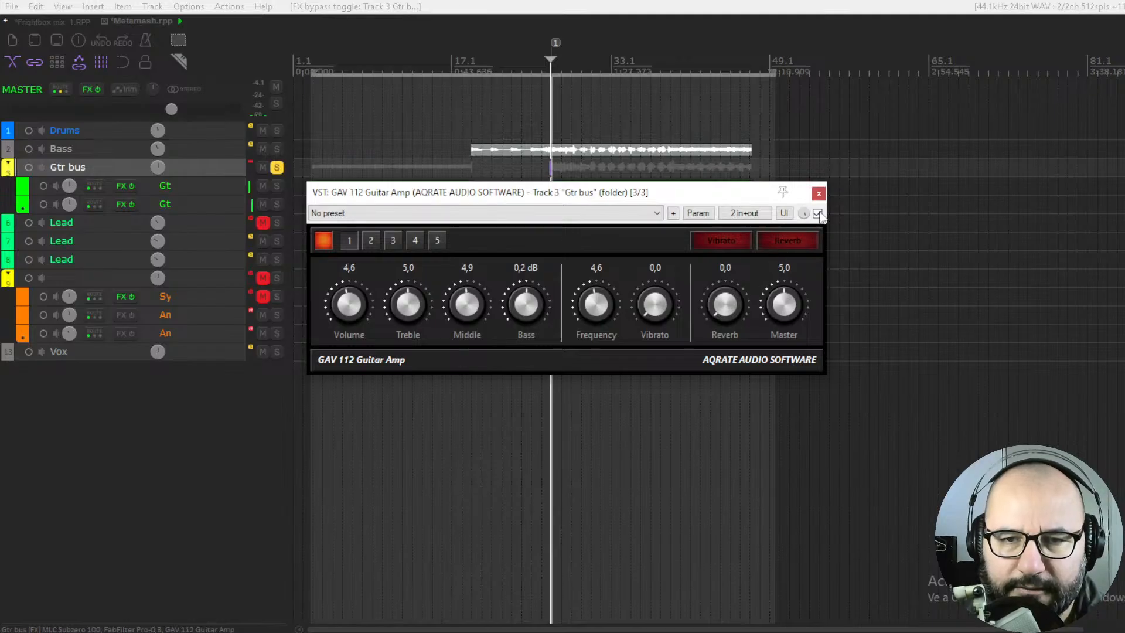
# Audition the amp's slots 1, 2 and 4 during playback, toggling its power and bypass to compare the sound
pyautogui.click(817, 213)
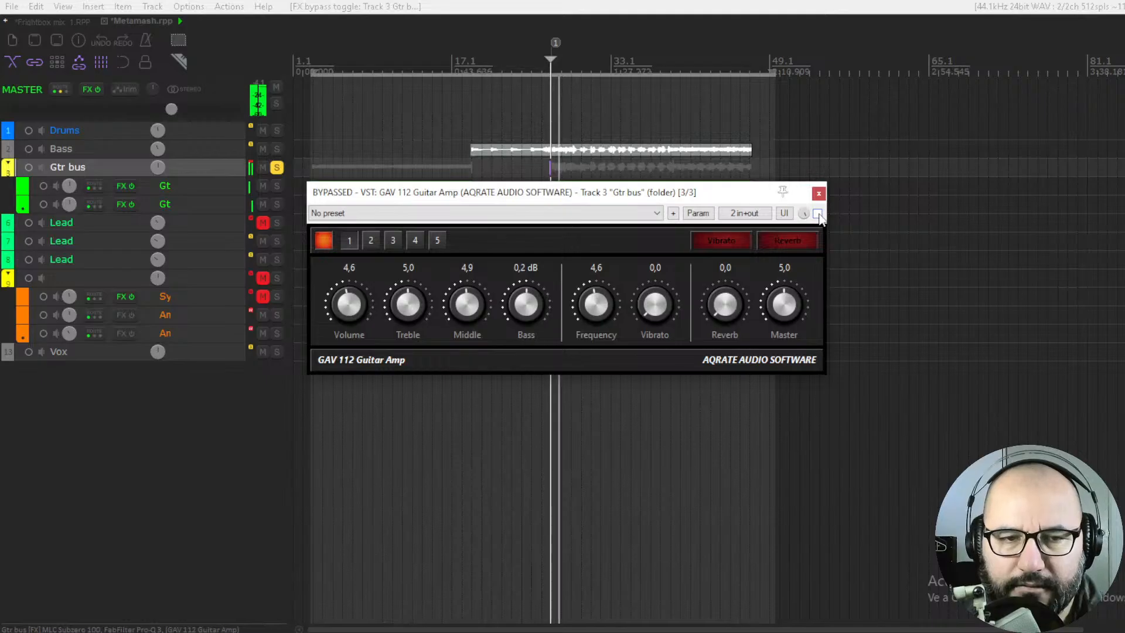
pyautogui.click(369, 241)
pyautogui.click(817, 214)
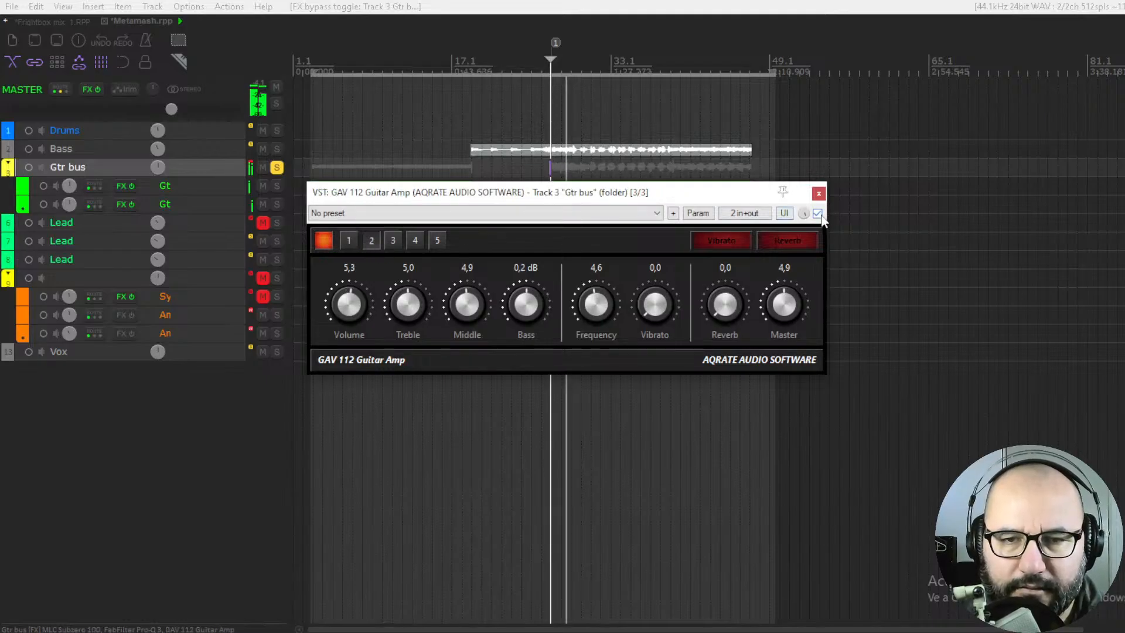
pyautogui.click(348, 241)
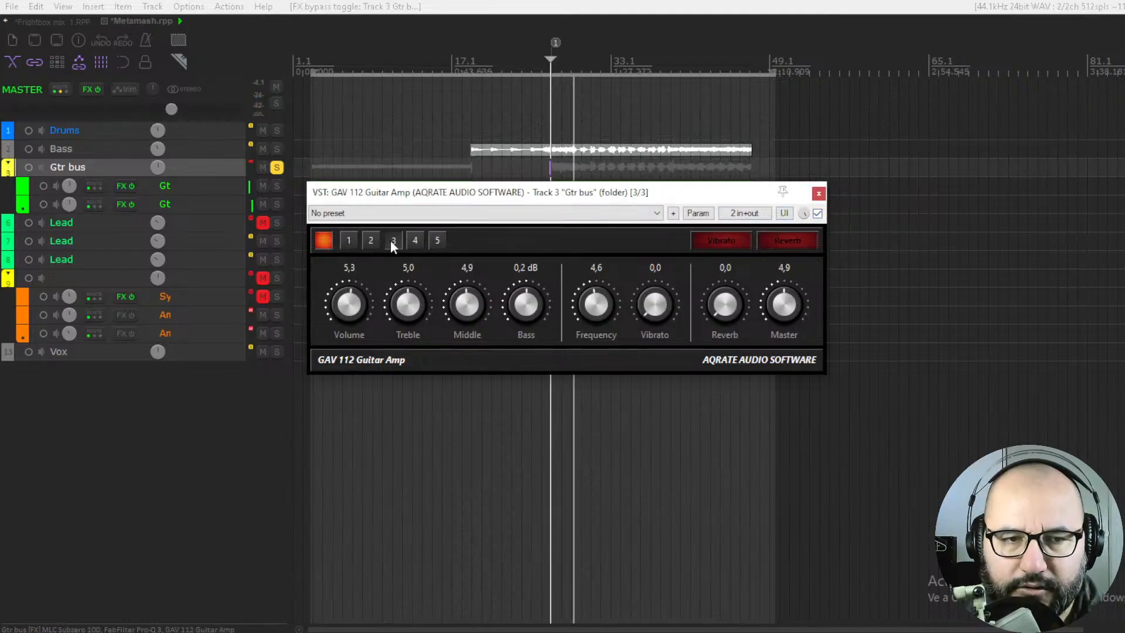
pyautogui.click(415, 241)
pyautogui.click(324, 240)
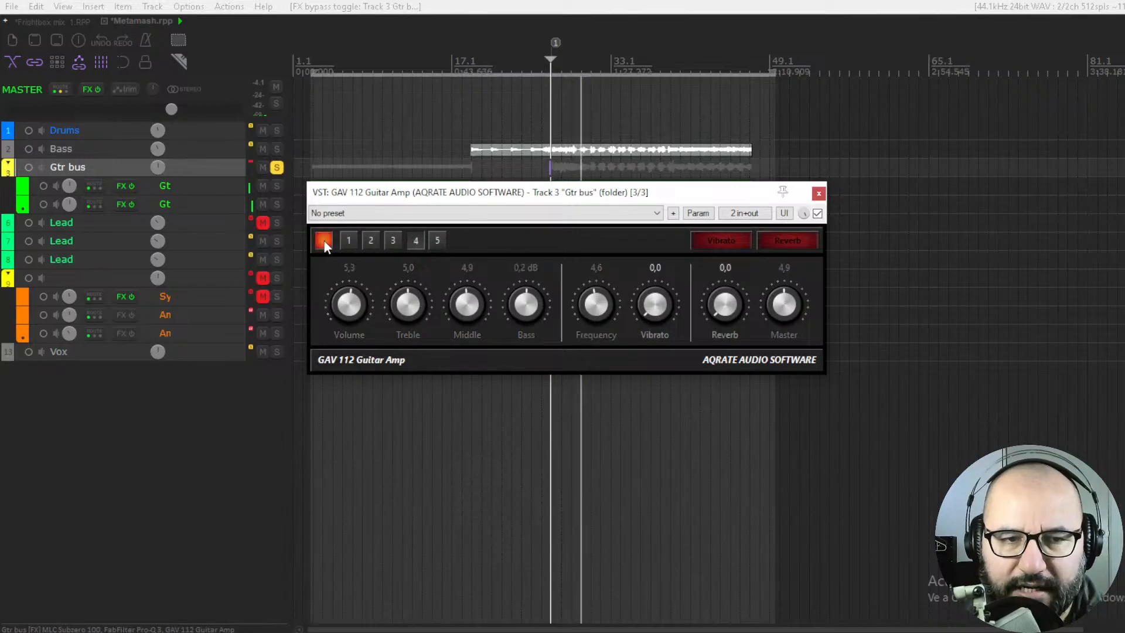
pyautogui.click(323, 240)
pyautogui.click(817, 213)
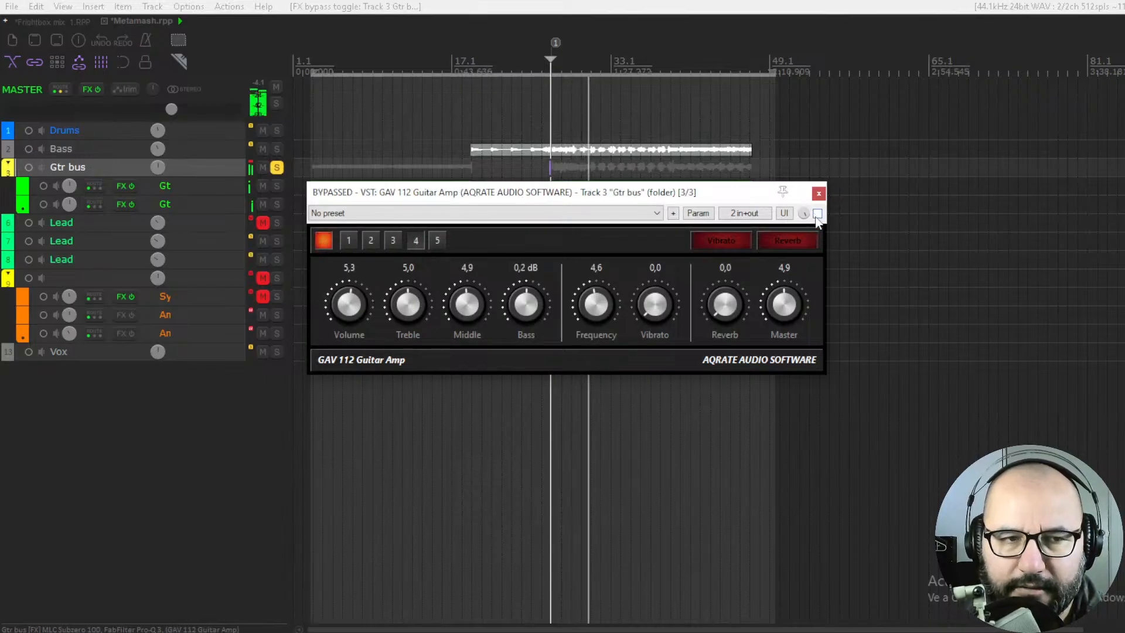
# Stop playback, close the GAV 112 window, and make the Gtr bus track taller
pyautogui.press('space')
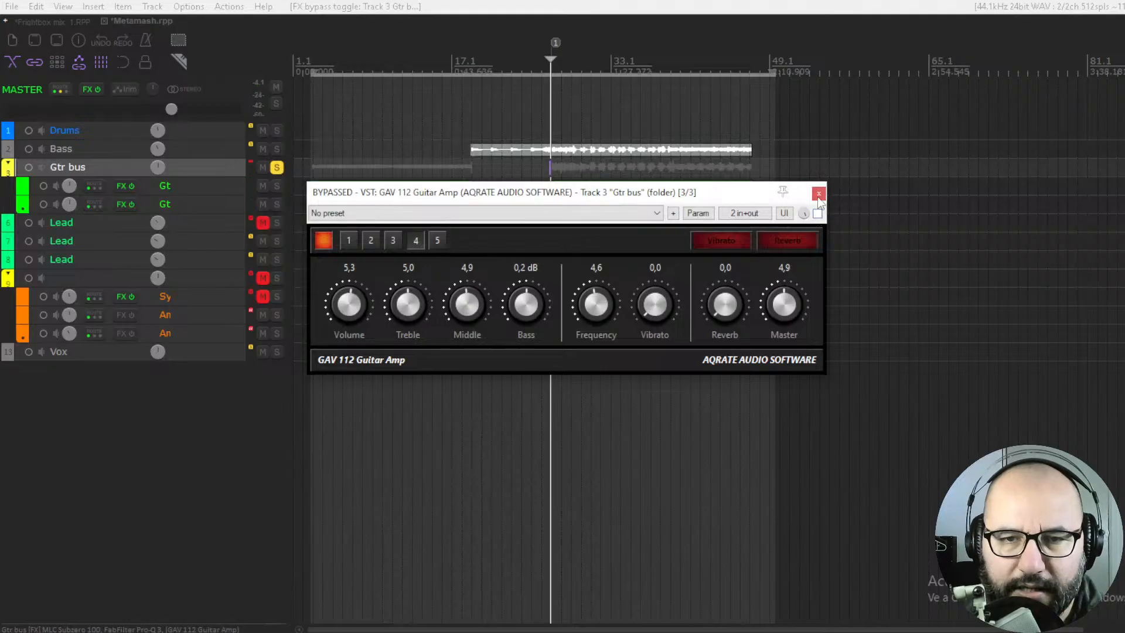
pyautogui.click(818, 194)
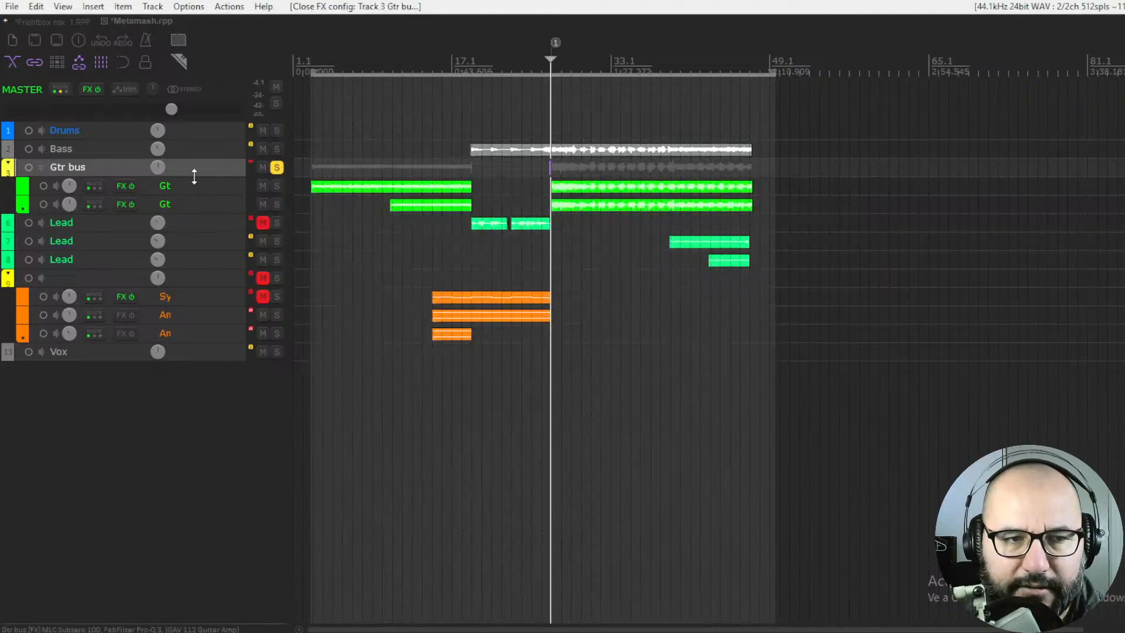
pyautogui.moveTo(193, 176); pyautogui.dragTo(193, 208)
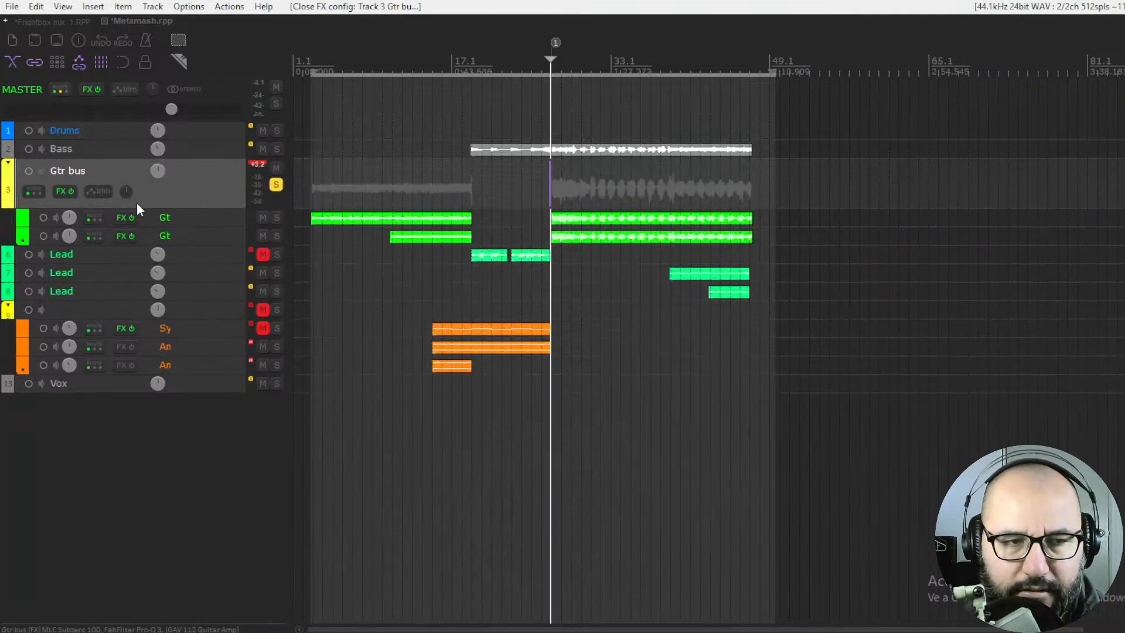
# Replace the GAV 112 Guitar Amp in the Gtr bus effects chain with a fresh instance of the same plugin
pyautogui.click(61, 191)
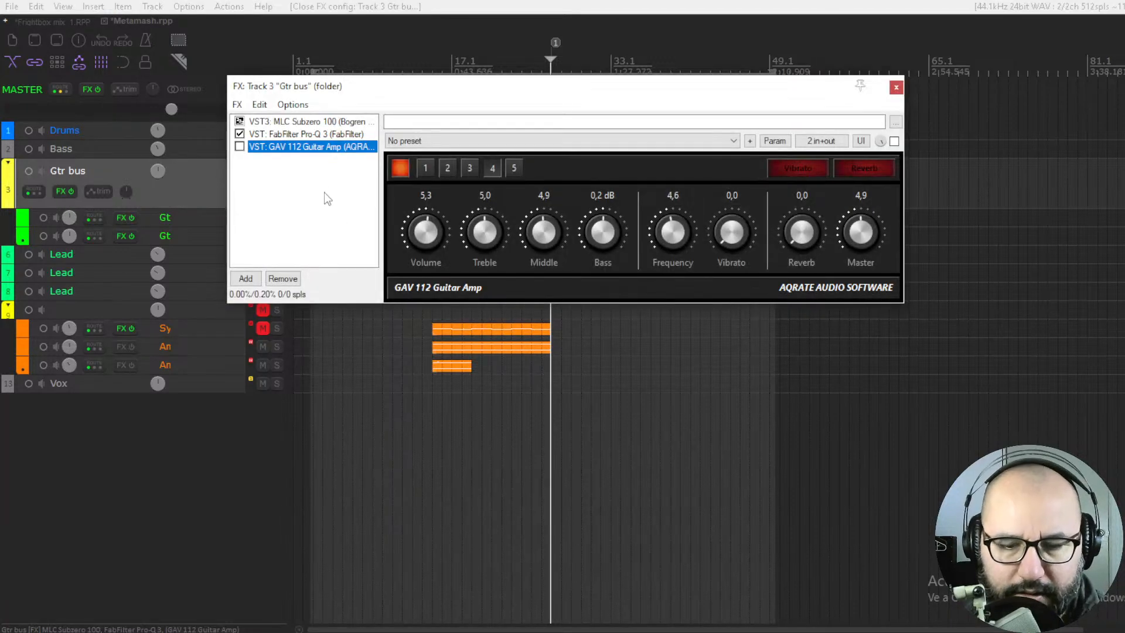
pyautogui.press('Delete')
pyautogui.press('Insert')
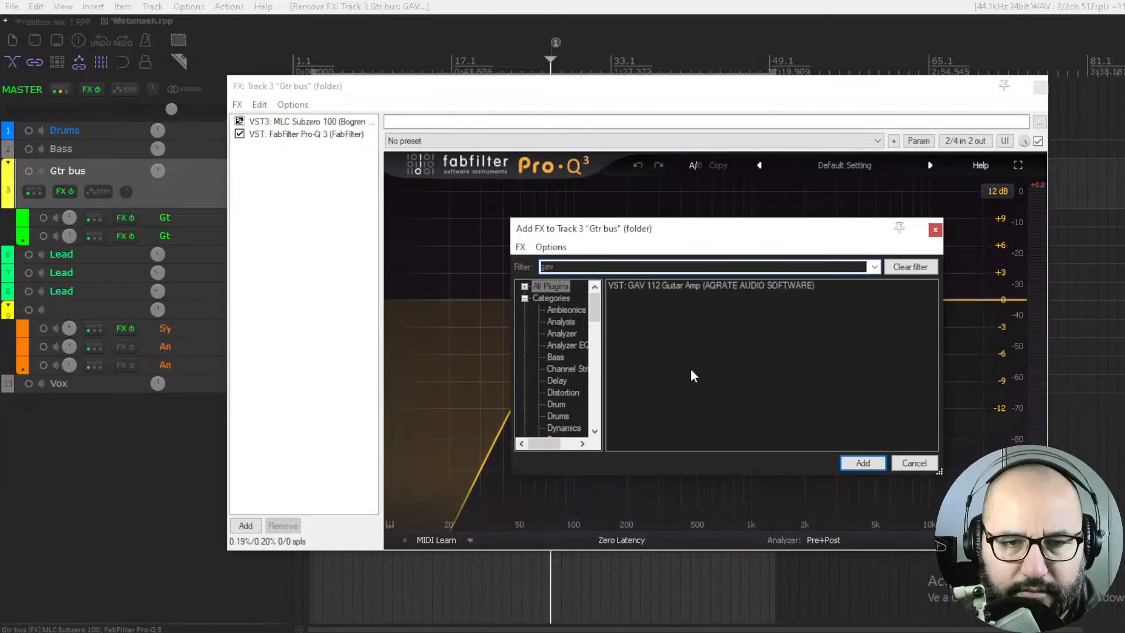
pyautogui.doubleClick(651, 284)
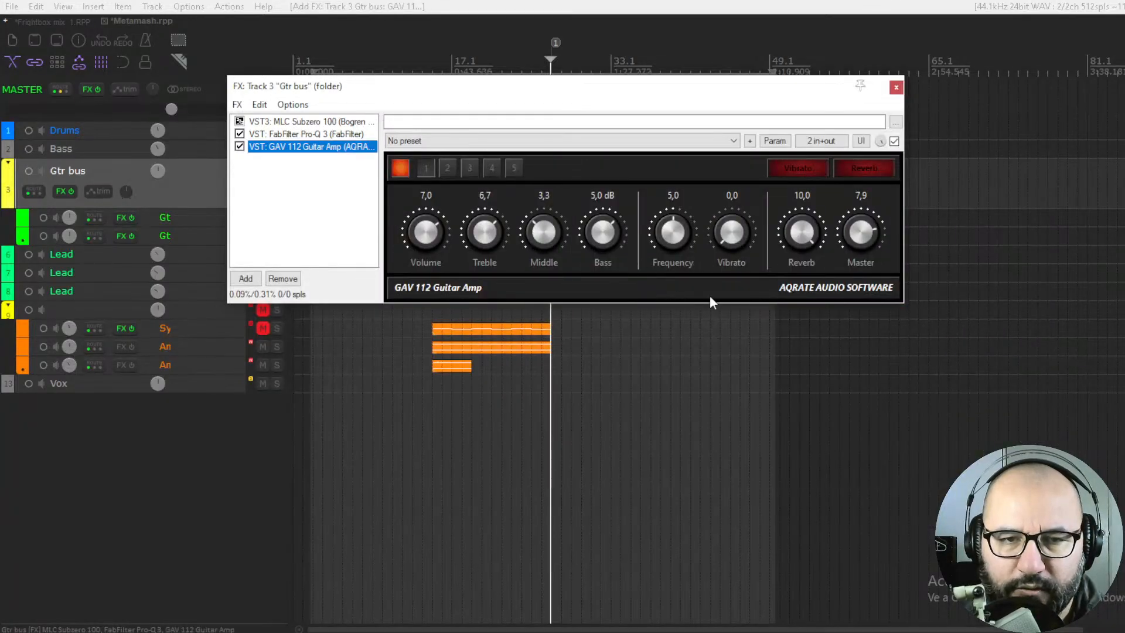
# Float the new amp in its own window over the arrangement and close the effects chain
pyautogui.doubleClick(358, 148)
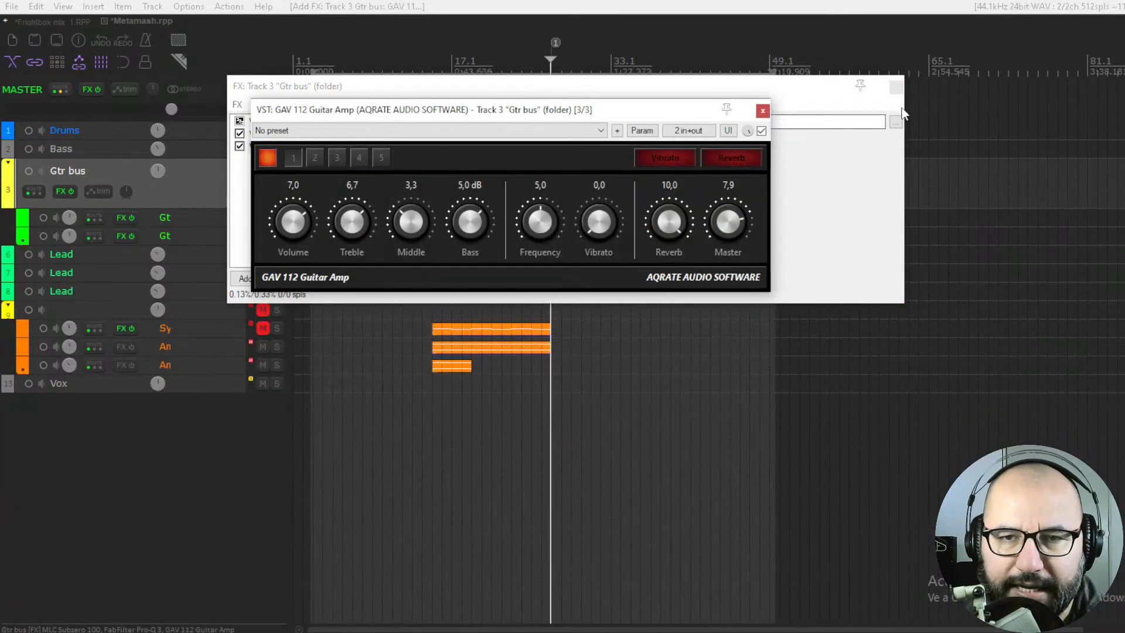
pyautogui.click(896, 87)
pyautogui.moveTo(632, 109); pyautogui.dragTo(676, 161)
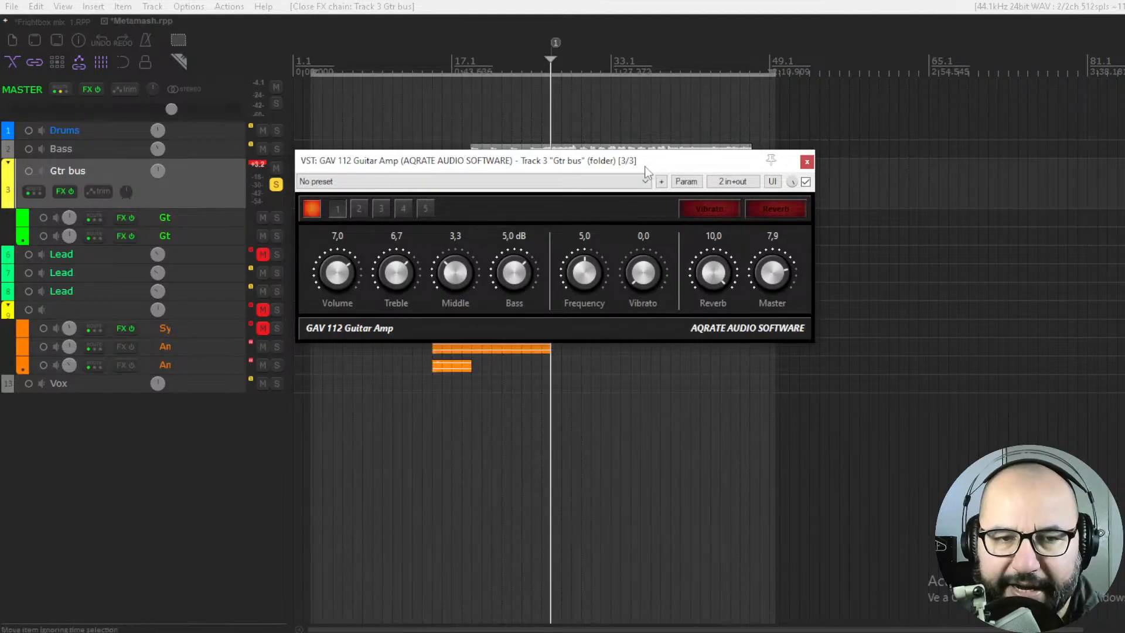
# Play the guitars with the amp bypassed, reactivate it, and set Master to 8.5 and Treble to 6.3
pyautogui.click(805, 182)
pyautogui.press('space')
pyautogui.click(805, 182)
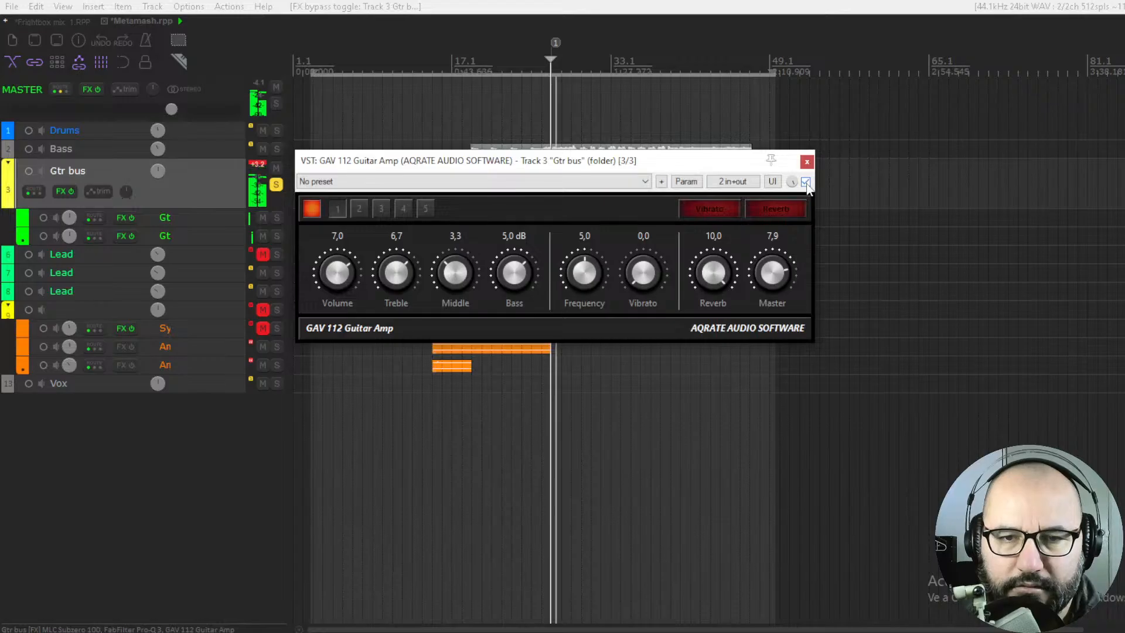
pyautogui.moveTo(778, 276)
pyautogui.mouseDown()
pyautogui.moveTo(785, 238)
pyautogui.moveTo(785, 261)
pyautogui.mouseUp()
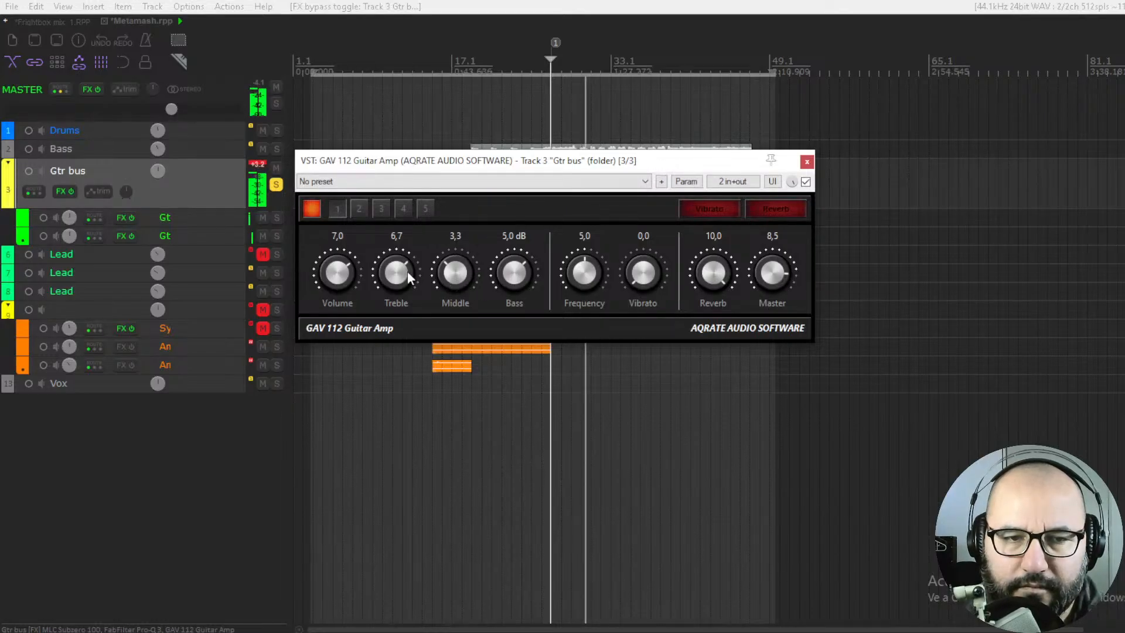
pyautogui.moveTo(407, 270)
pyautogui.mouseDown()
pyautogui.moveTo(399, 289)
pyautogui.moveTo(388, 273)
pyautogui.mouseUp()
# Restart playback and level-match the amp against bypass with Master at 8.8
pyautogui.press('space')
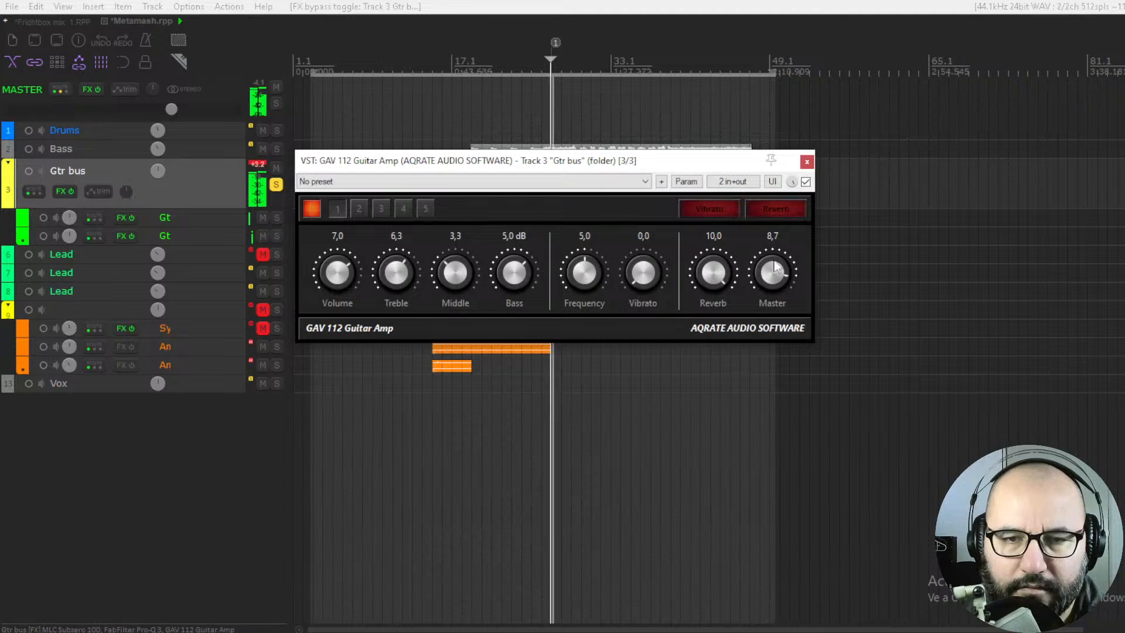
pyautogui.moveTo(772, 277); pyautogui.dragTo(773, 261)
pyautogui.click(805, 181)
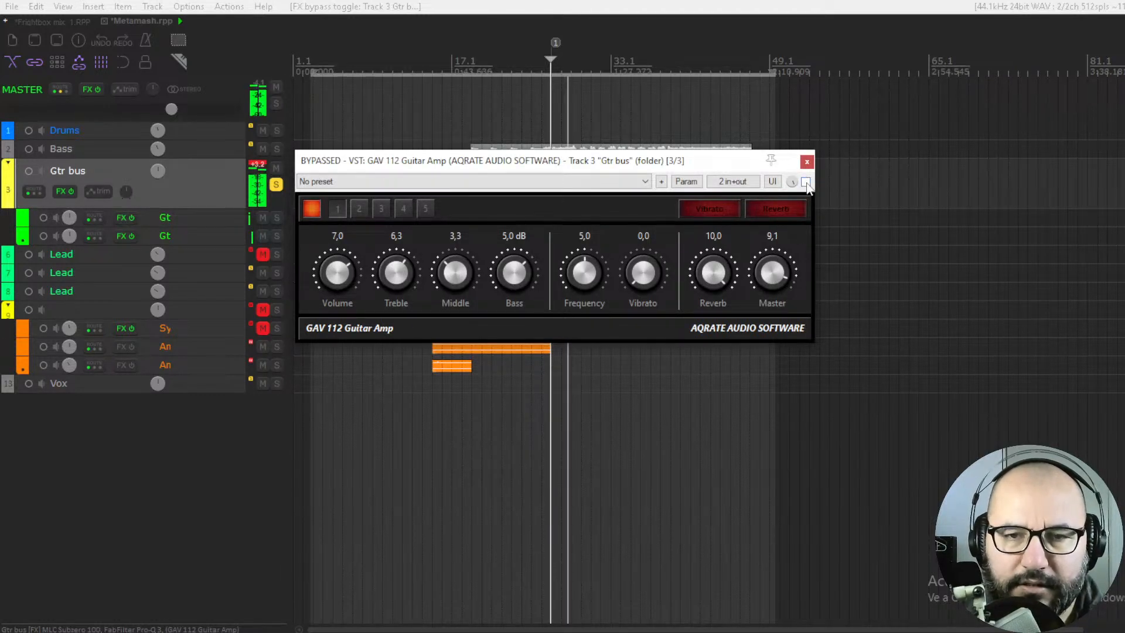
pyautogui.click(806, 182)
pyautogui.scroll(-1, 773, 276)
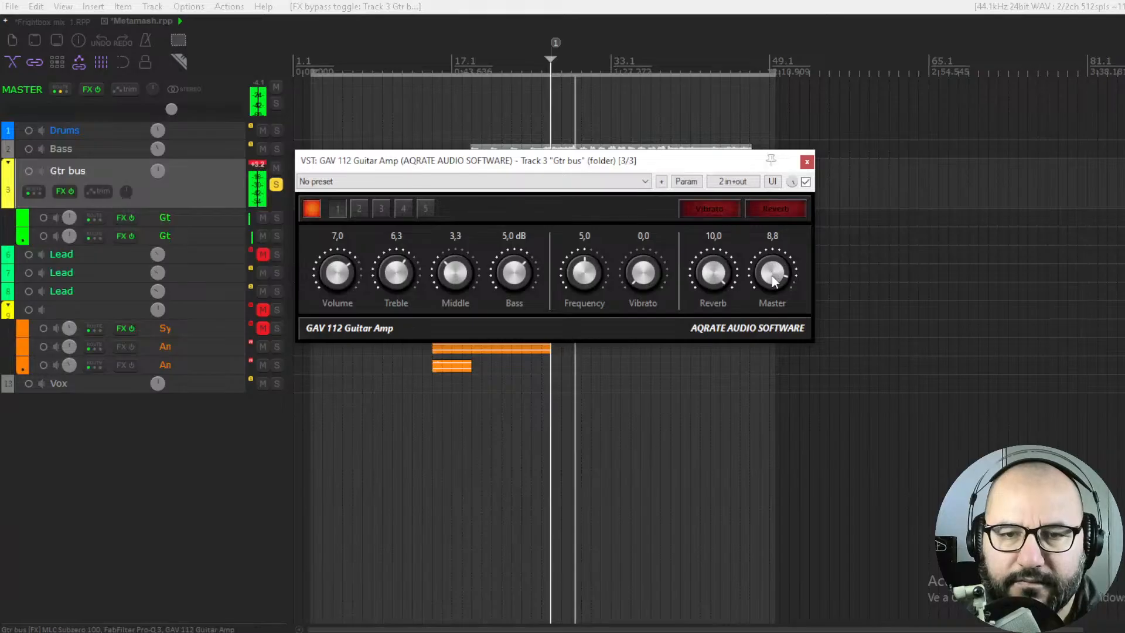
pyautogui.scroll(-2, 772, 275)
# Set the amp's Treble to 5.4 and Bass to -2.1 dB, then restart playback
pyautogui.moveTo(391, 274); pyautogui.dragTo(388, 310)
pyautogui.moveTo(515, 273); pyautogui.dragTo(504, 384)
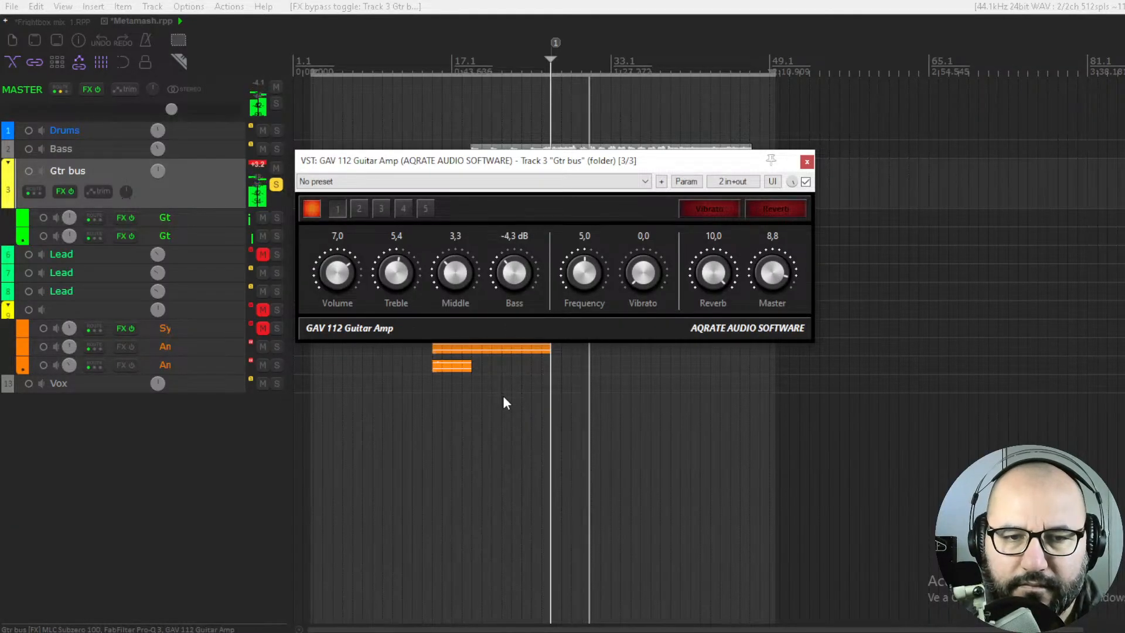
pyautogui.press('space')
pyautogui.press('space')
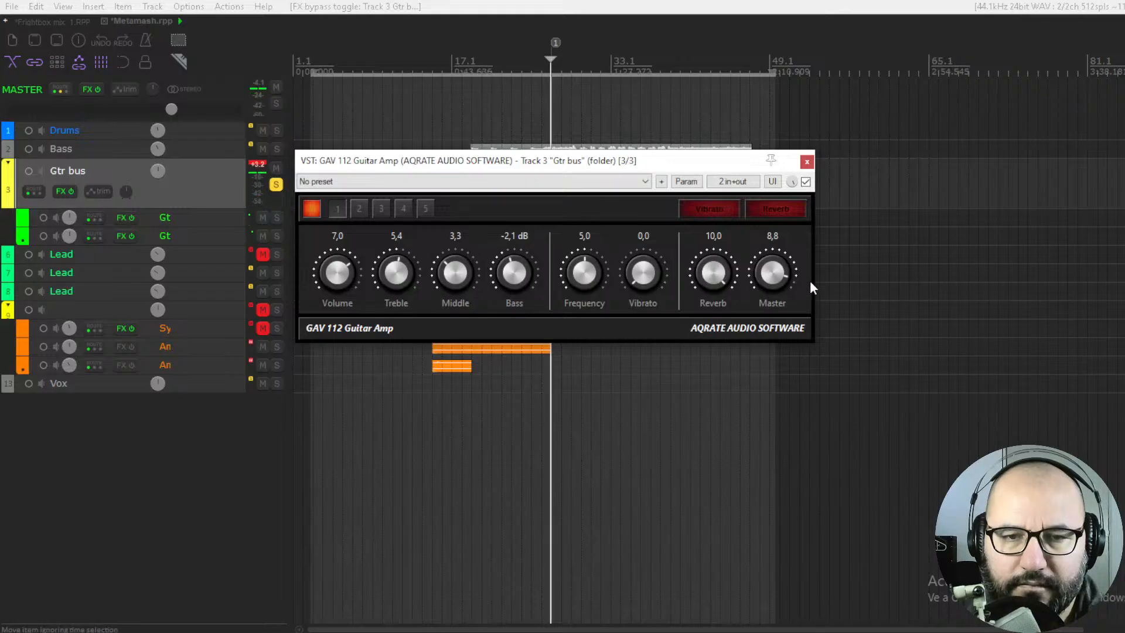
# Set the amp's Master to 9.0 and compare the sound against bypass
pyautogui.scroll(3, 789, 271)
pyautogui.scroll(-1, 789, 271)
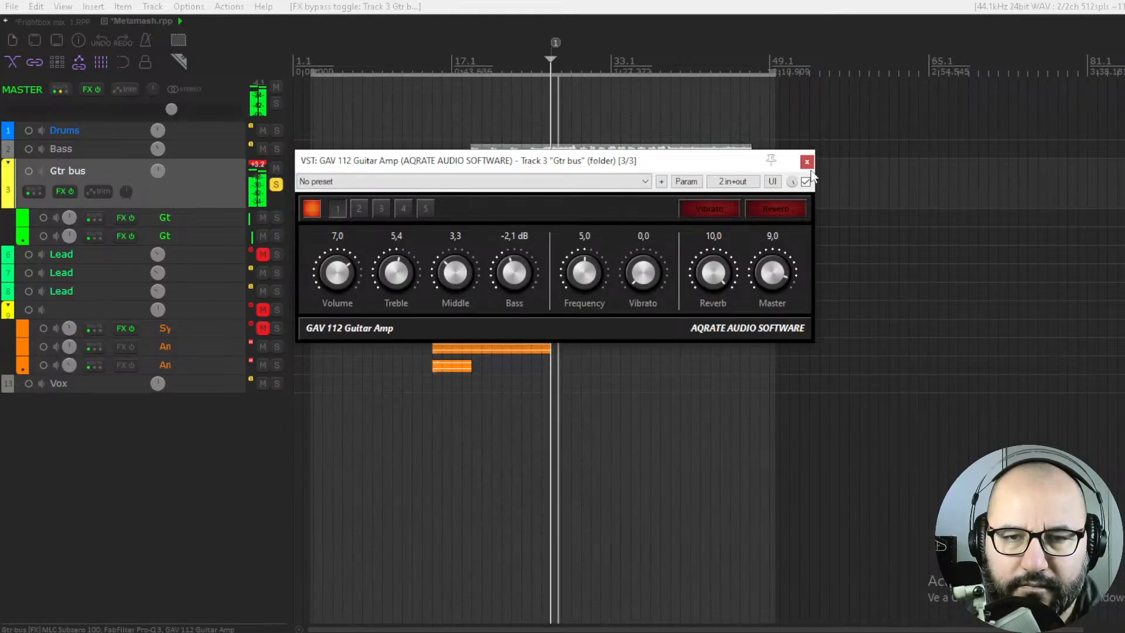
pyautogui.click(805, 181)
pyautogui.click(805, 182)
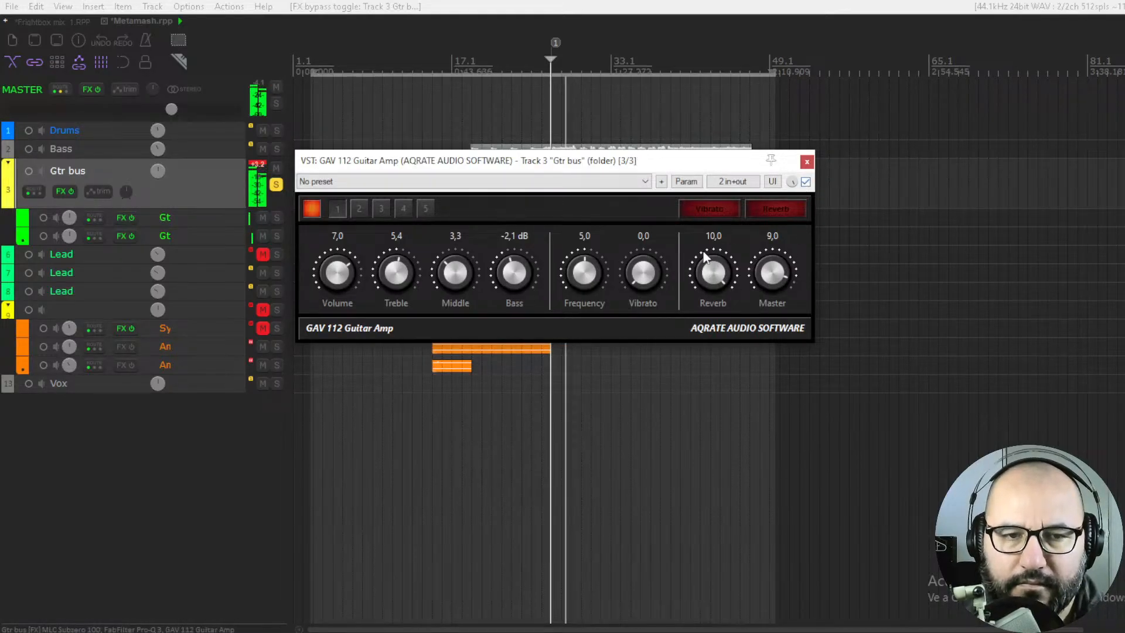
# Enable the amp's Vibrato effect and set its Vibrato amount to 10.0 and Frequency to 5.2
pyautogui.click(703, 210)
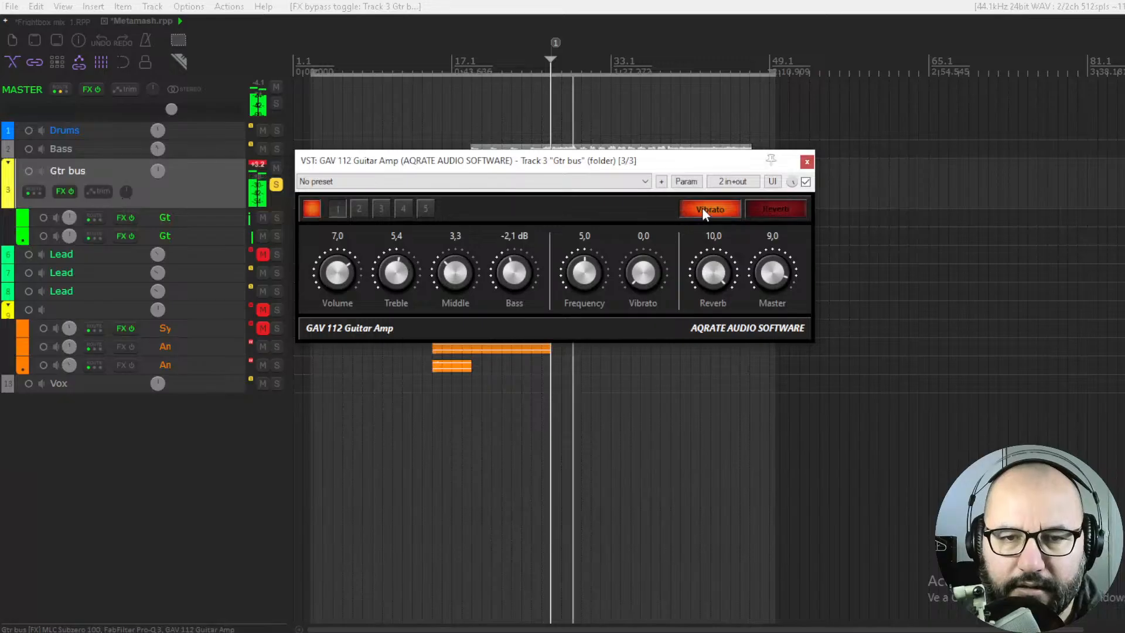
pyautogui.moveTo(639, 258); pyautogui.dragTo(665, 96)
pyautogui.moveTo(652, 249); pyautogui.dragTo(656, 180)
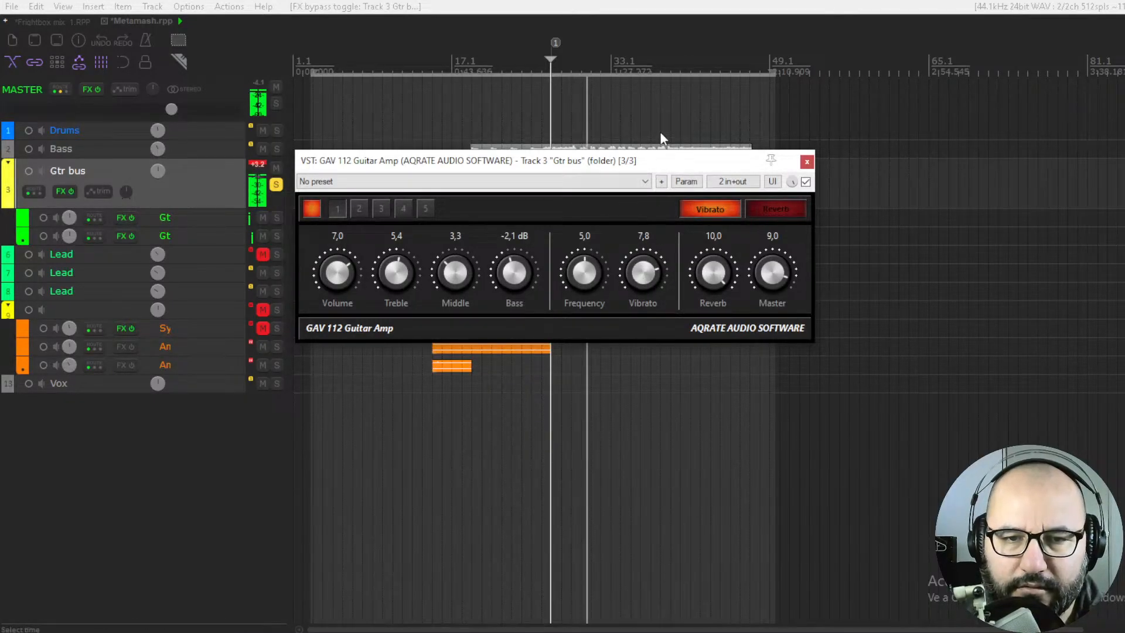
pyautogui.moveTo(666, 277); pyautogui.dragTo(671, 162)
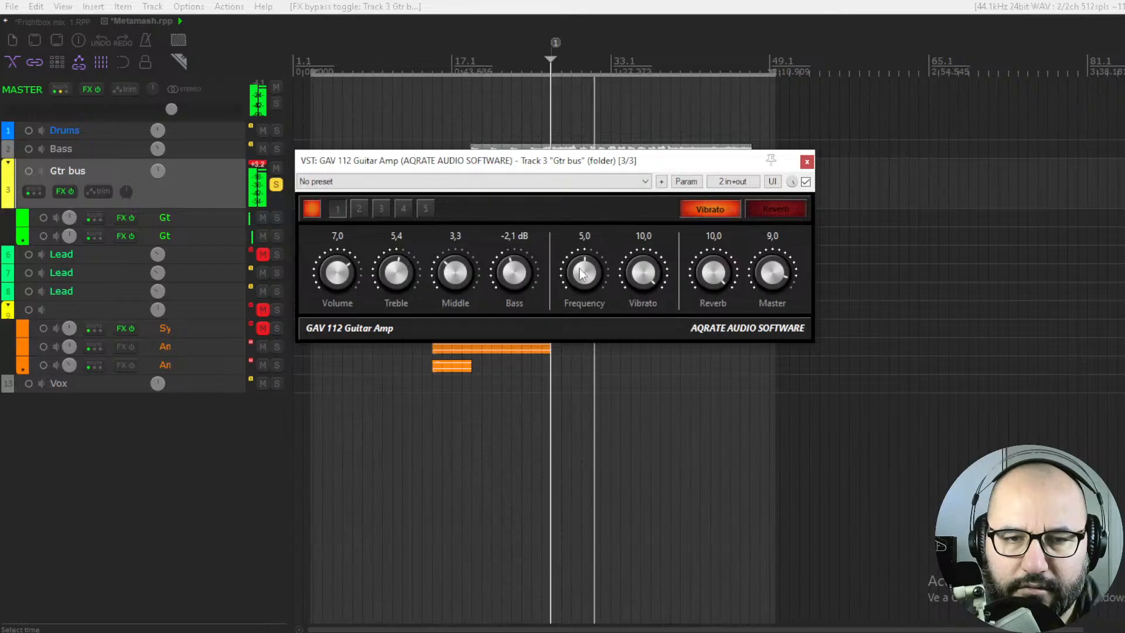
pyautogui.moveTo(582, 273); pyautogui.dragTo(582, 268)
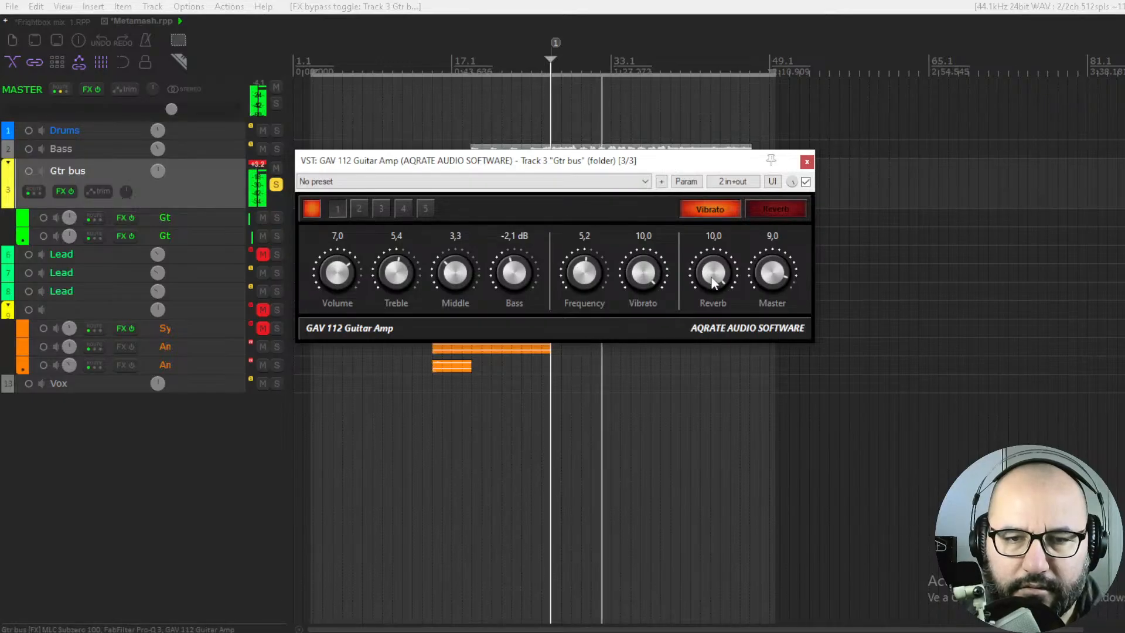
# Restart playback and reduce the amp's Vibrato amount to 8.5
pyautogui.press('space')
pyautogui.press('space')
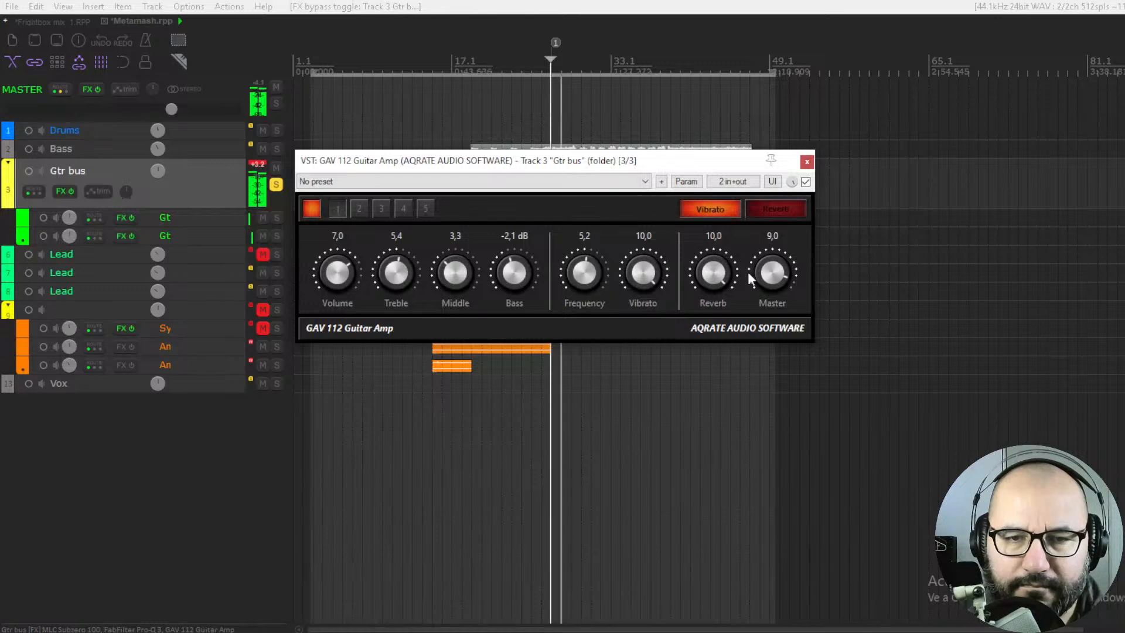
pyautogui.moveTo(642, 277); pyautogui.dragTo(642, 336)
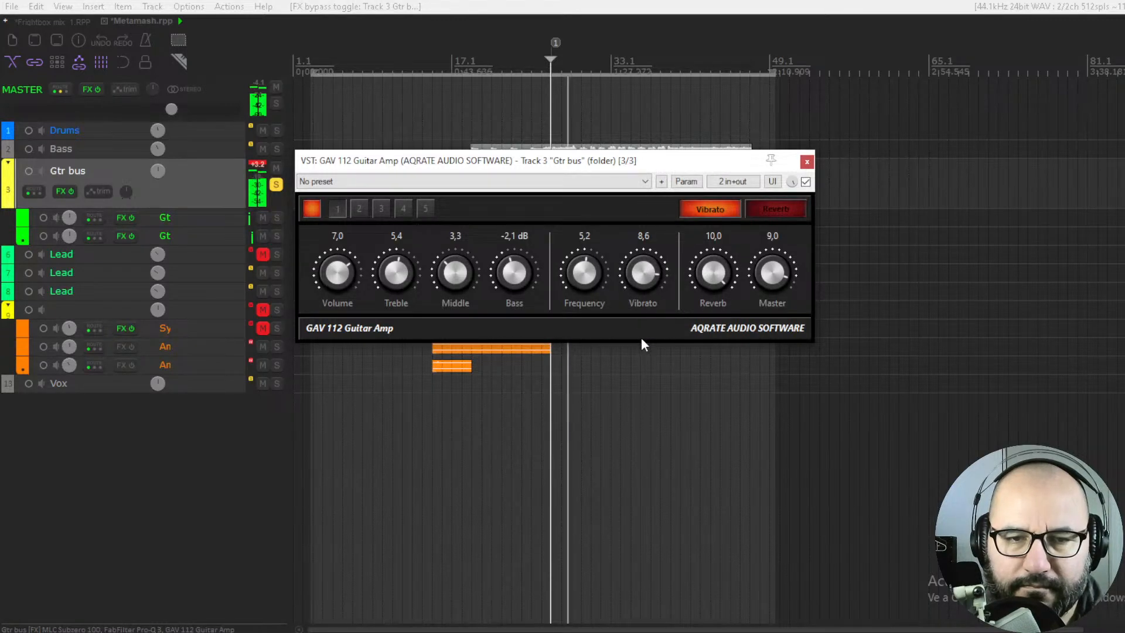
# Move the amp window below the guitar tracks and restart playback from where the second guitar clip enters
pyautogui.moveTo(553, 166); pyautogui.dragTo(598, 284)
pyautogui.press('space')
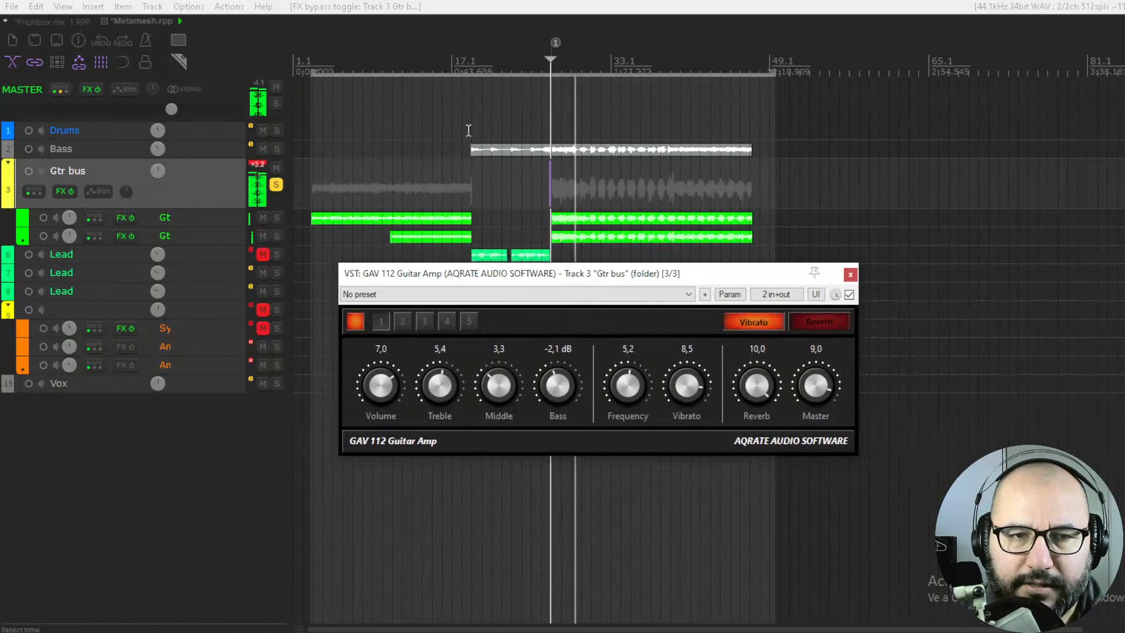
pyautogui.moveTo(419, 63); pyautogui.dragTo(391, 64)
pyautogui.press('space')
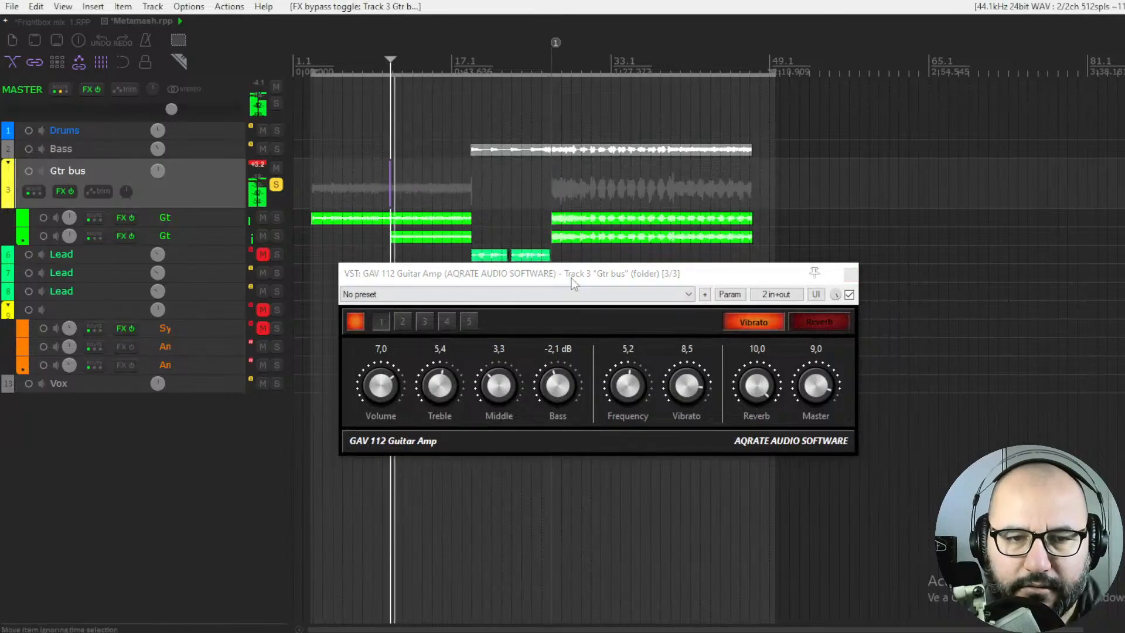
# Raise the amp's Master to 10.0 and the Gtr bus track volume to +2.17 dB
pyautogui.moveTo(817, 388); pyautogui.dragTo(829, 340)
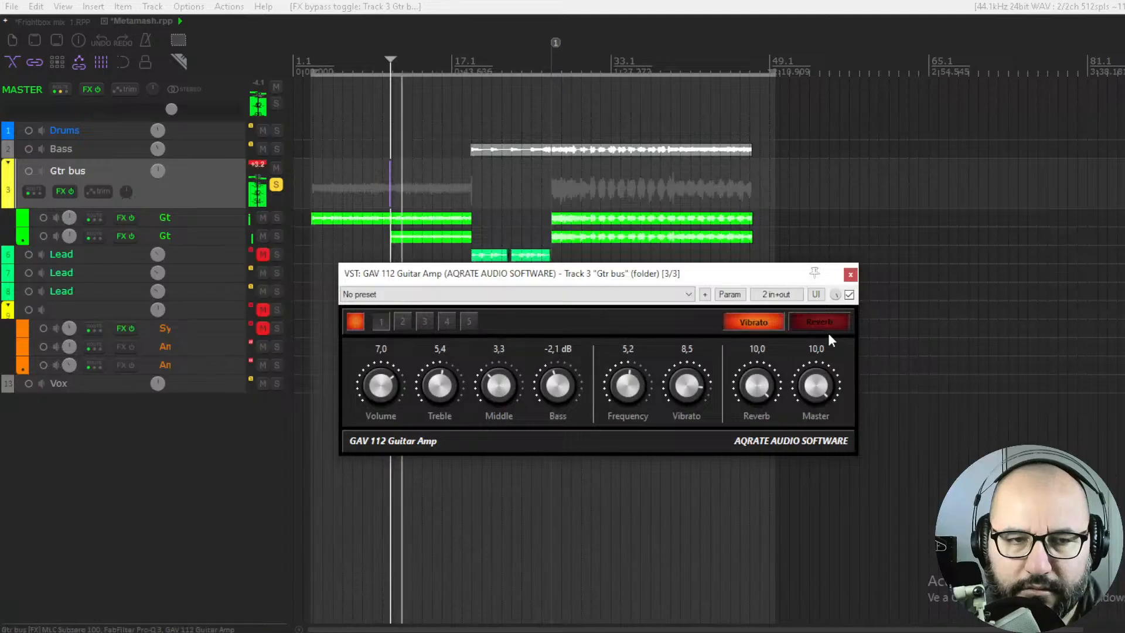
pyautogui.moveTo(152, 173)
pyautogui.moveTo(153, 173); pyautogui.dragTo(153, 171)
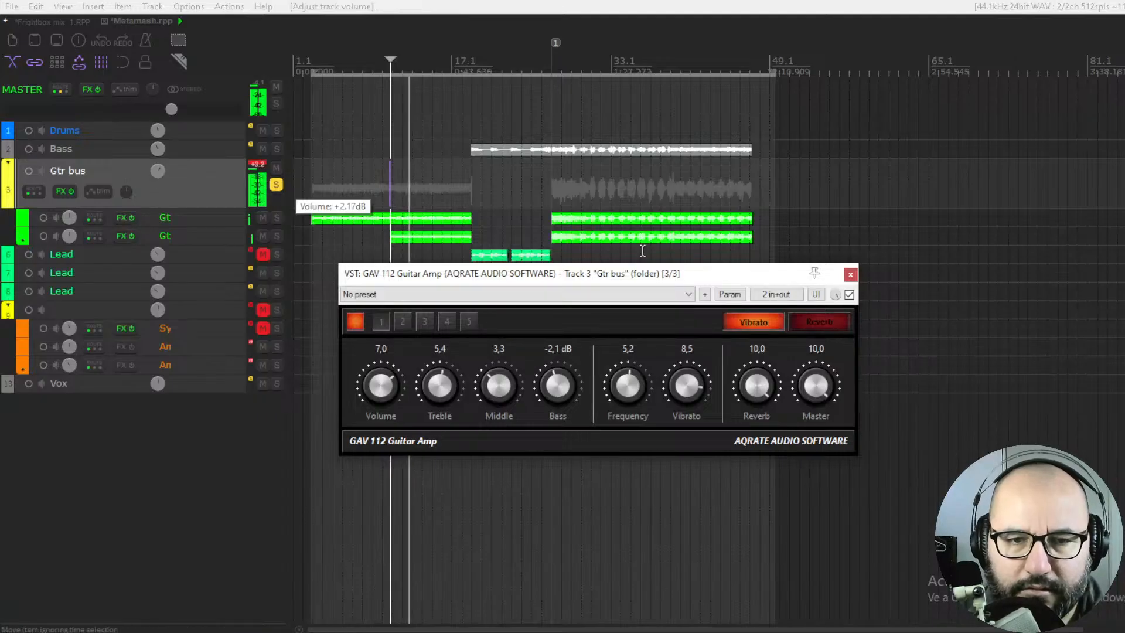
# Move the amp window up over the tracks and compare the guitars with Vibrato on and off, leaving it off
pyautogui.moveTo(691, 277); pyautogui.dragTo(604, 138)
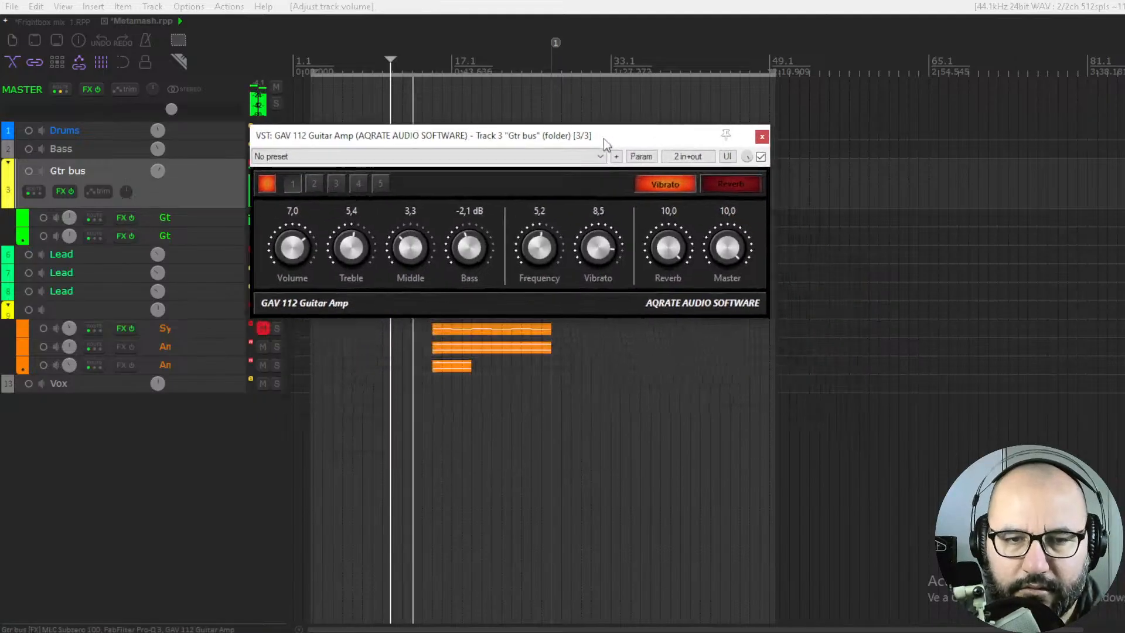
pyautogui.click(673, 181)
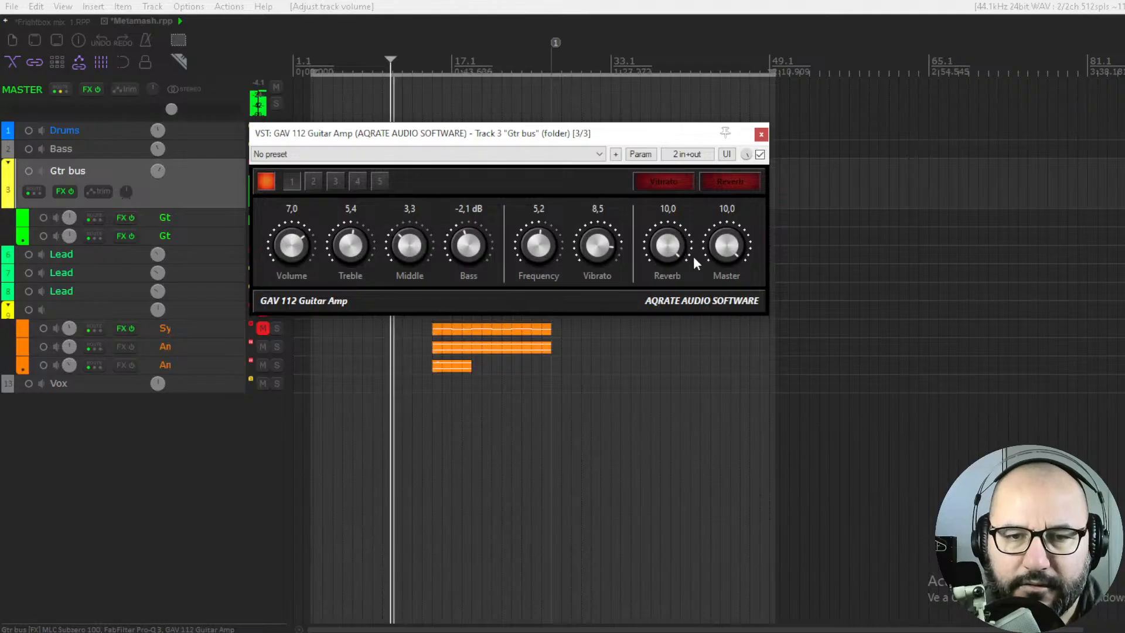
pyautogui.click(655, 181)
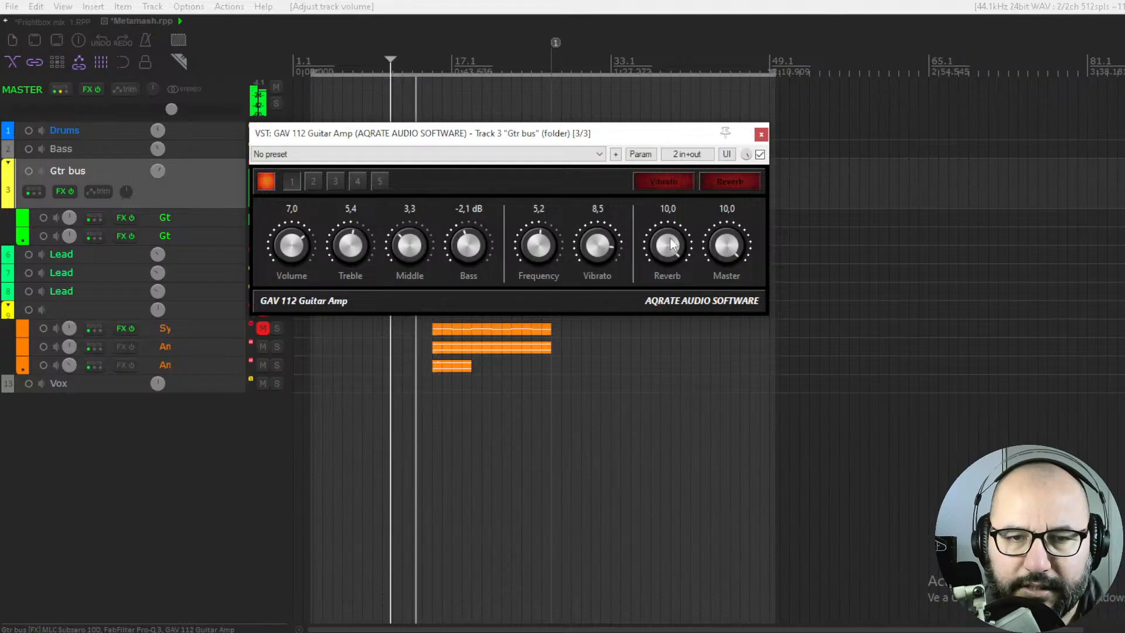
# Enable the amp's Reverb effect and set its amount to 7.8
pyautogui.moveTo(655, 257); pyautogui.dragTo(651, 507)
pyautogui.click(716, 181)
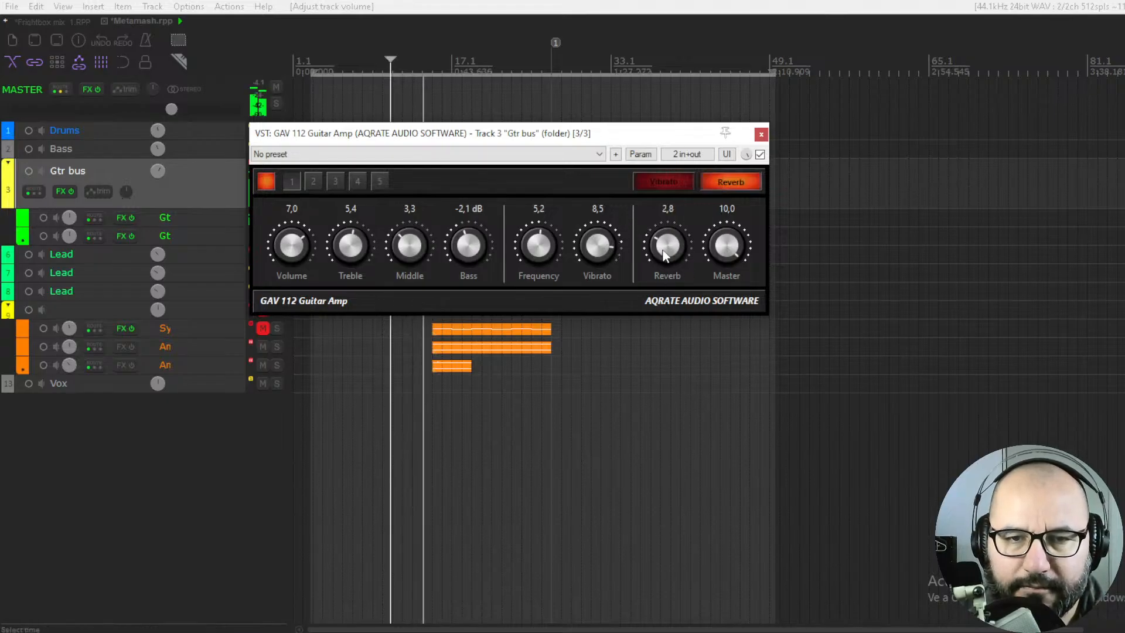
pyautogui.moveTo(687, 127); pyautogui.dragTo(693, 57)
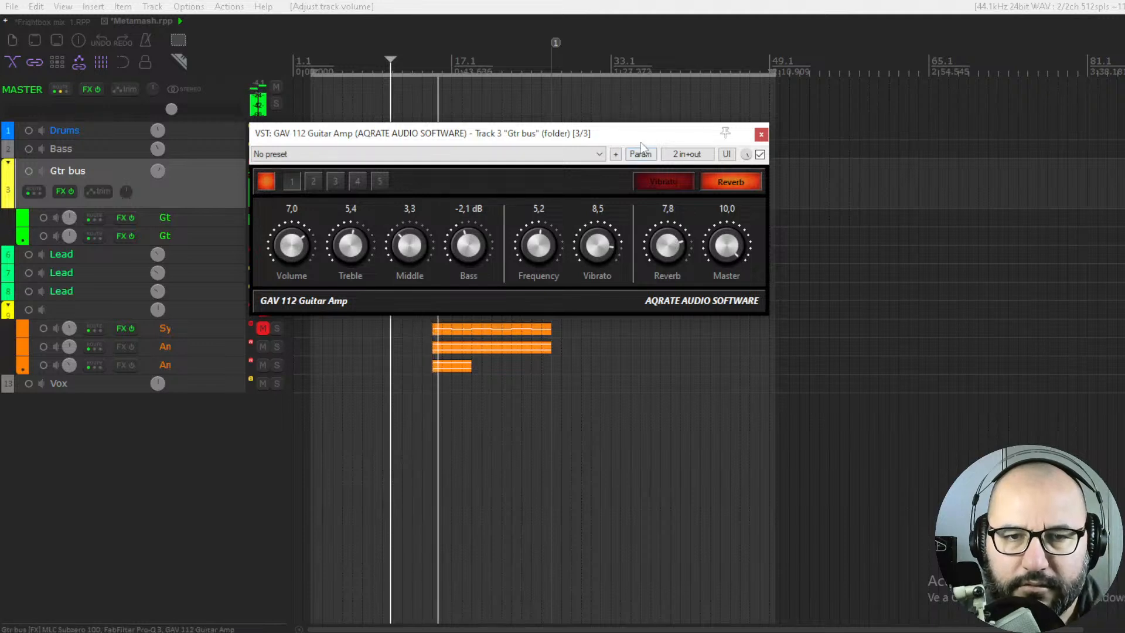
# Move the amp window below the guitar tracks and lower its Master to 4.9
pyautogui.moveTo(639, 137); pyautogui.dragTo(686, 263)
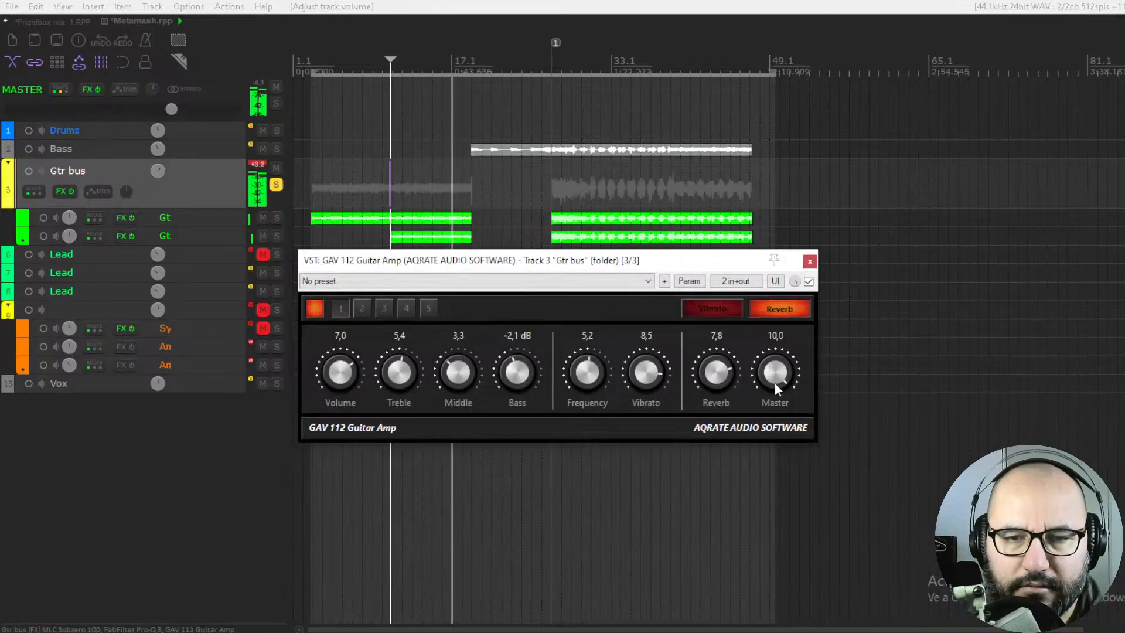
pyautogui.moveTo(775, 382)
pyautogui.mouseDown()
pyautogui.moveTo(778, 366)
pyautogui.moveTo(770, 388)
pyautogui.mouseUp()
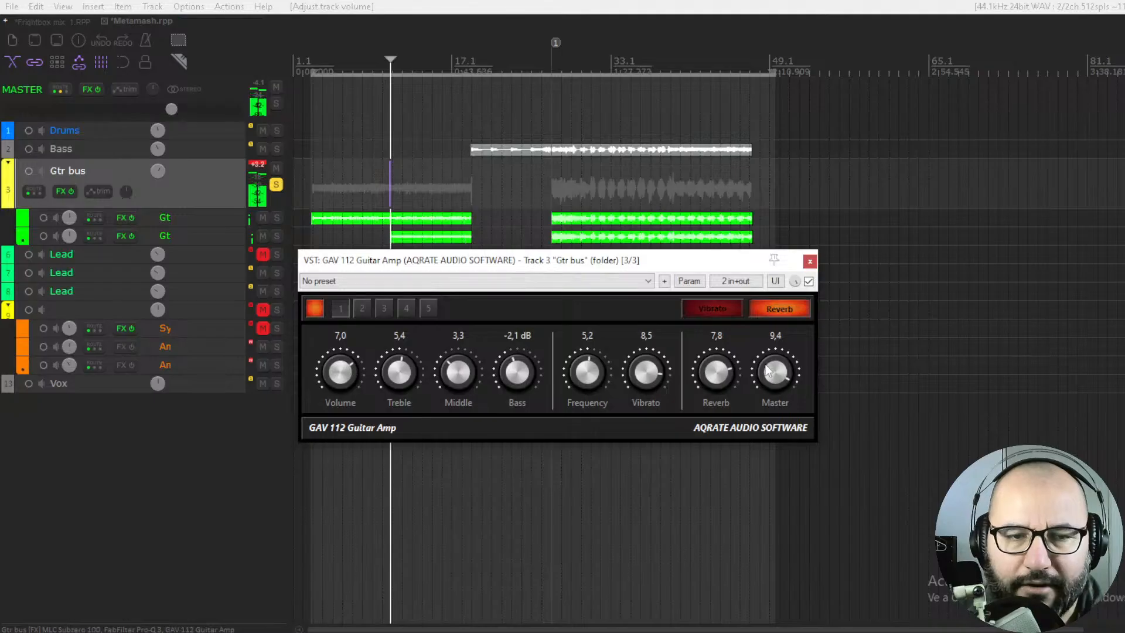
pyautogui.moveTo(765, 490); pyautogui.dragTo(740, 522)
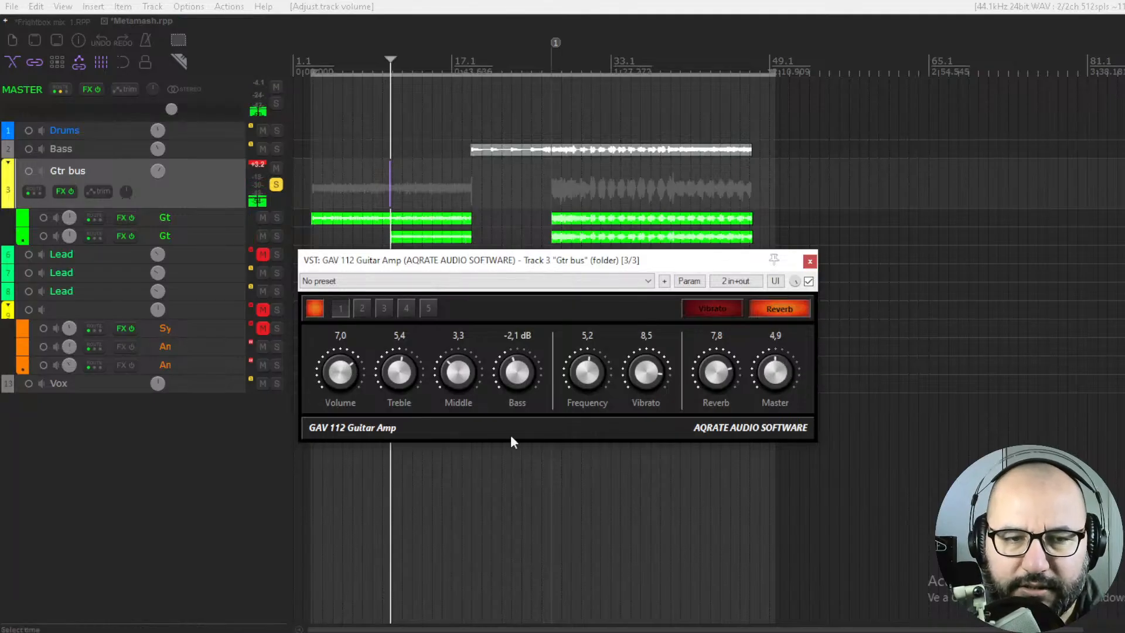
# Lower the guitar amp's Master to 3.9 and set its Volume to 7.1 during playback
pyautogui.moveTo(775, 377); pyautogui.dragTo(770, 402)
pyautogui.press('space')
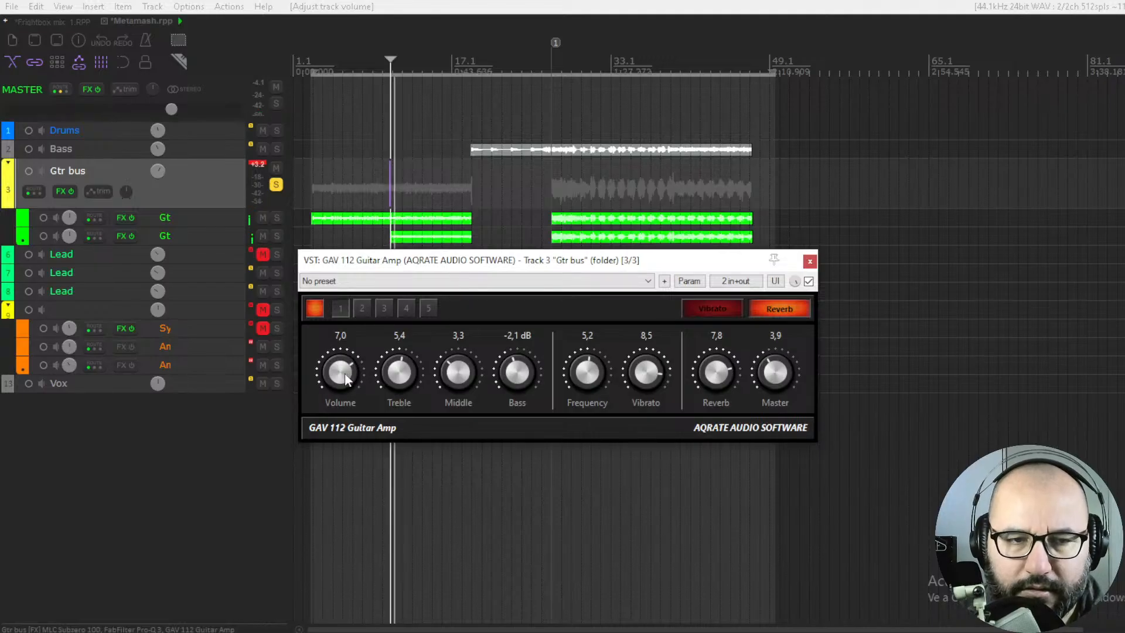
pyautogui.moveTo(347, 375); pyautogui.dragTo(346, 373)
# Compare the guitars with the amp active and bypassed, leaving it bypassed
pyautogui.click(808, 281)
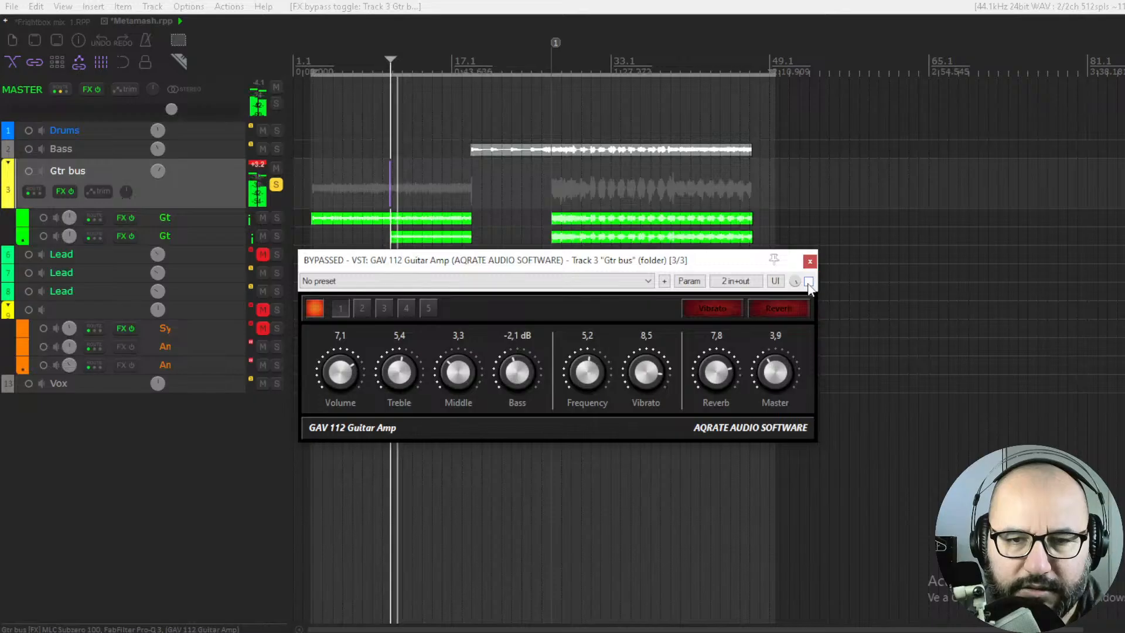
pyautogui.click(809, 281)
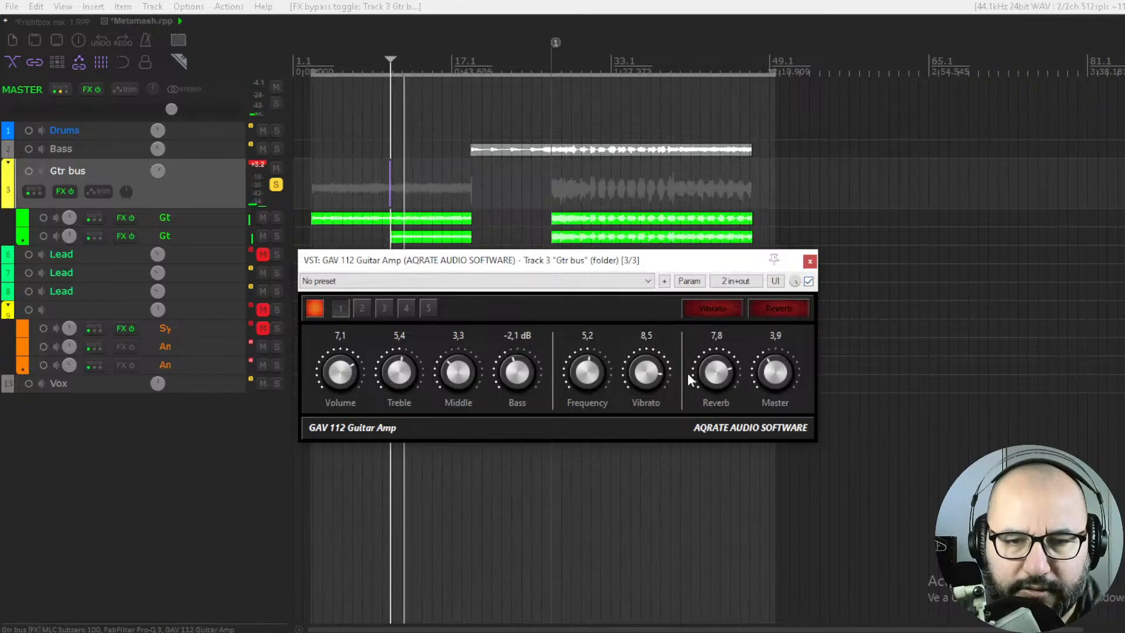
pyautogui.click(809, 281)
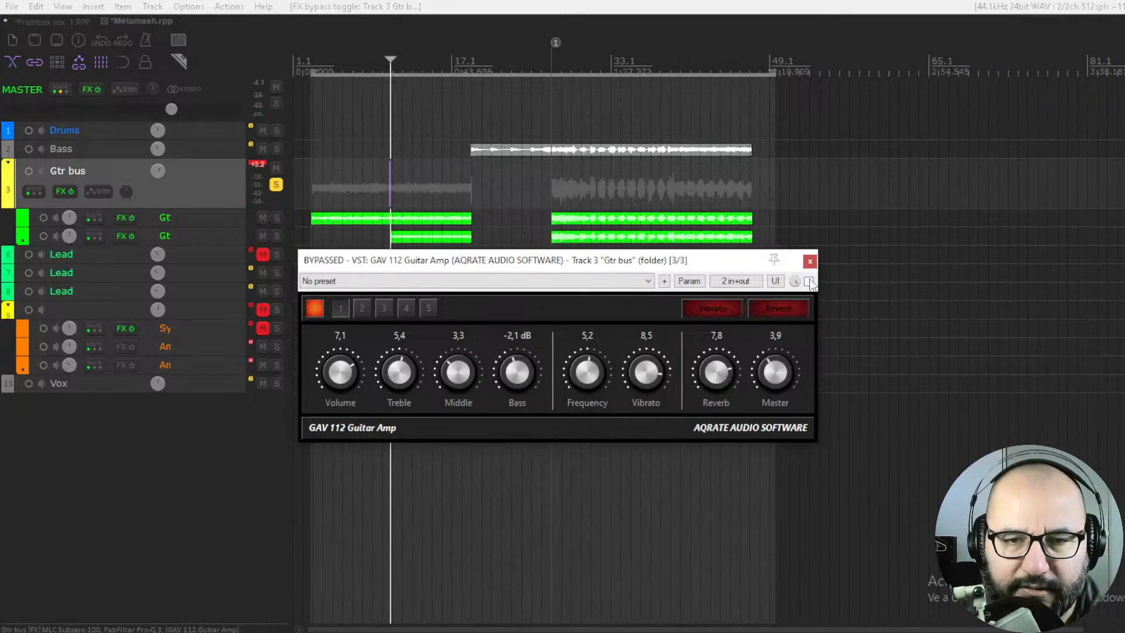
# Replace the GAV 112 Guitar Amp on the Gtr bus with a fresh instance in its own floating window over the tracks
pyautogui.click(809, 263)
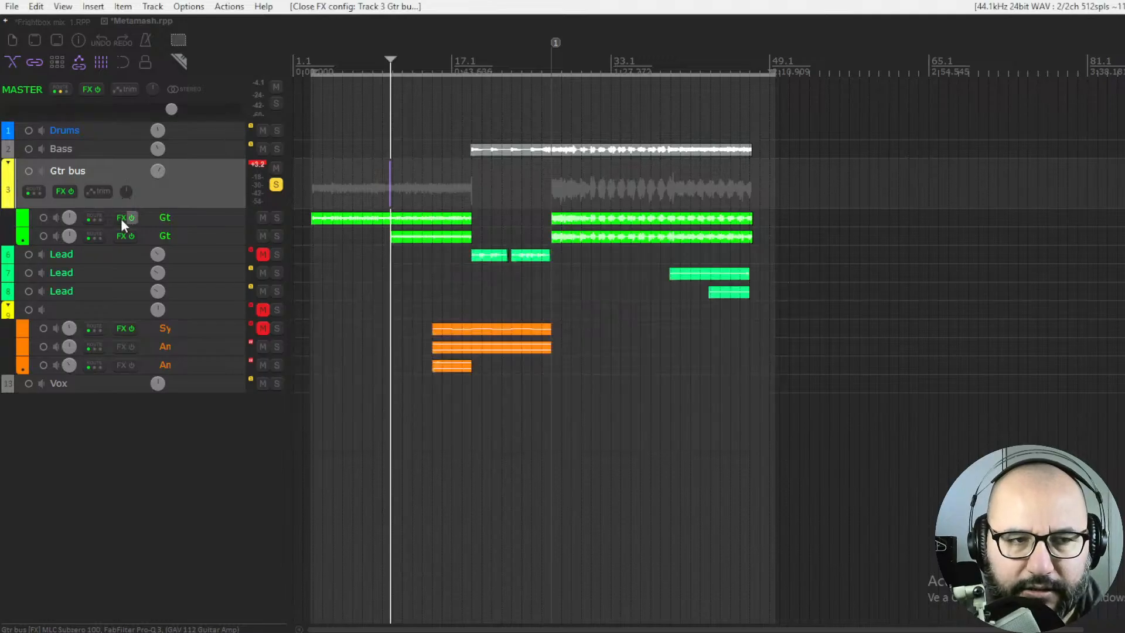
pyautogui.click(61, 194)
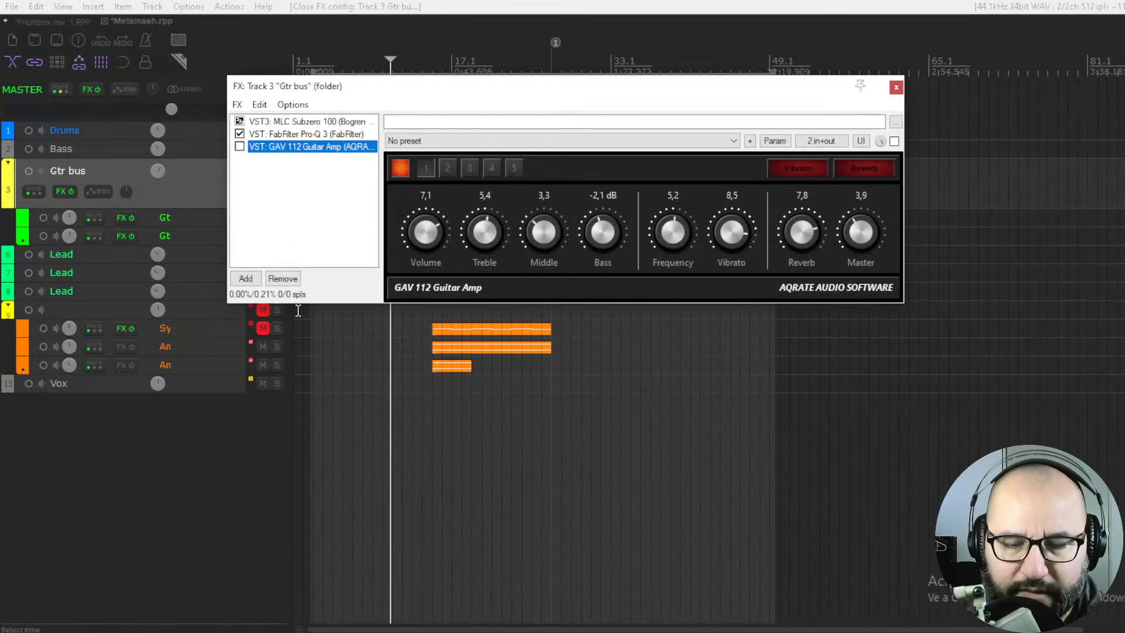
pyautogui.press('Delete')
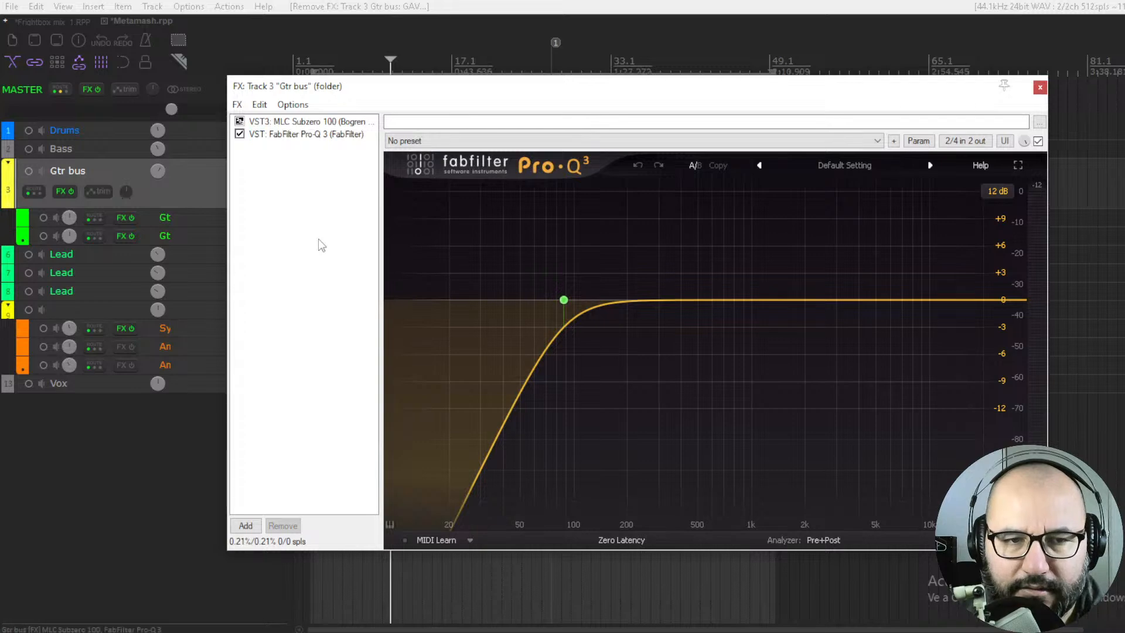
pyautogui.doubleClick(318, 238)
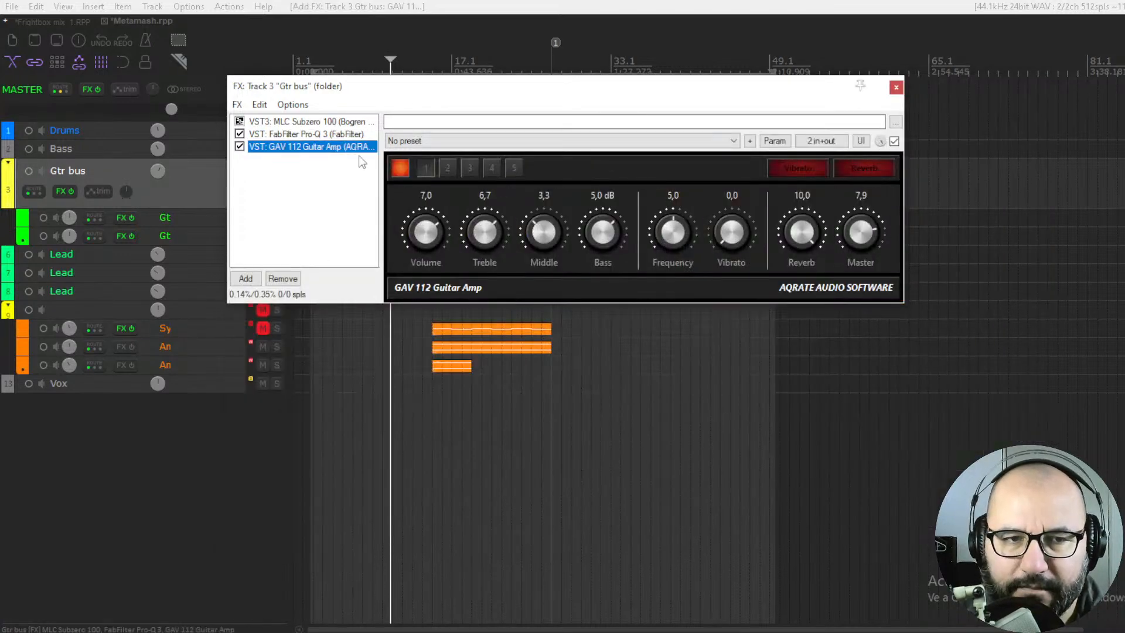
pyautogui.doubleClick(349, 150)
pyautogui.click(891, 90)
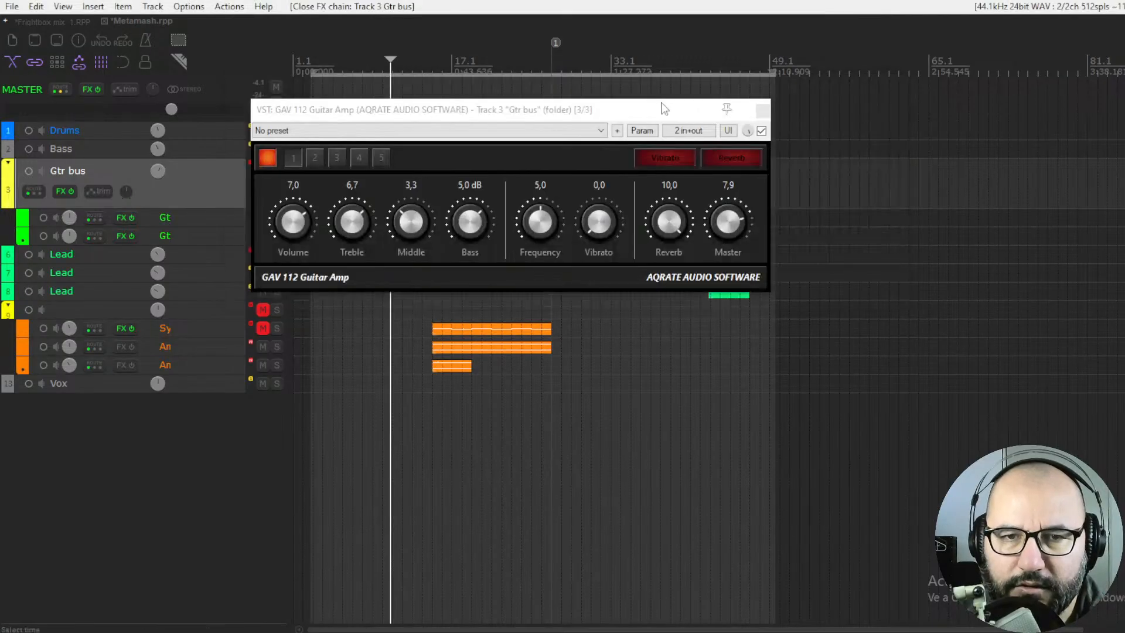
pyautogui.moveTo(613, 111); pyautogui.dragTo(659, 174)
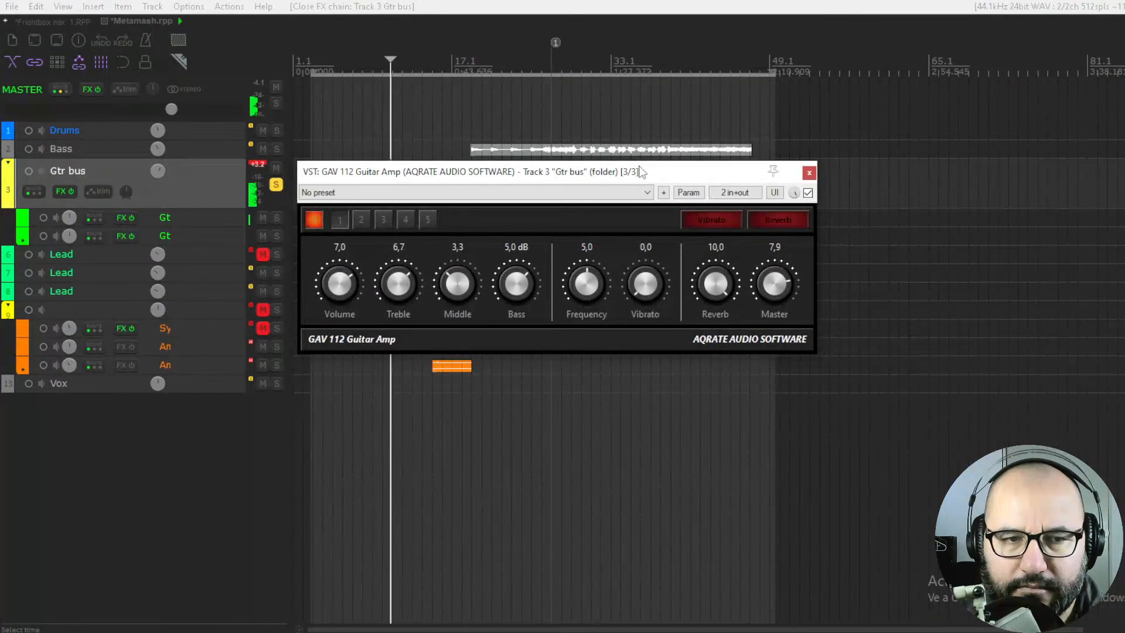
# Raise the new amp's Volume to 10.0 and balance its Master down to 5.0 while the guitars play
pyautogui.moveTo(778, 281); pyautogui.dragTo(779, 226)
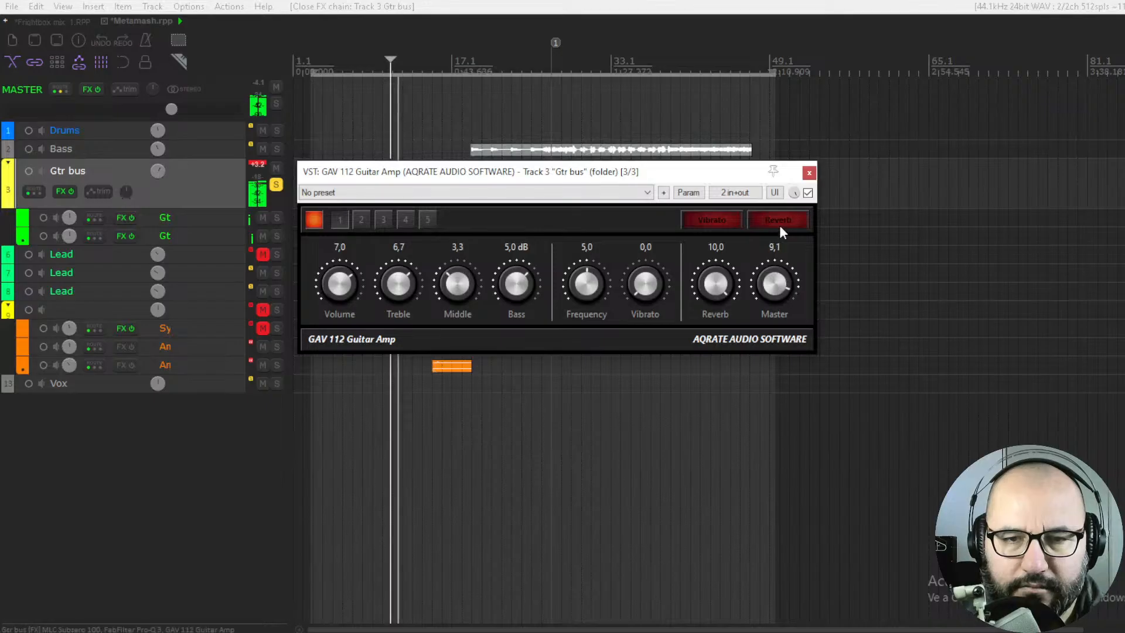
pyautogui.moveTo(769, 274); pyautogui.dragTo(768, 283)
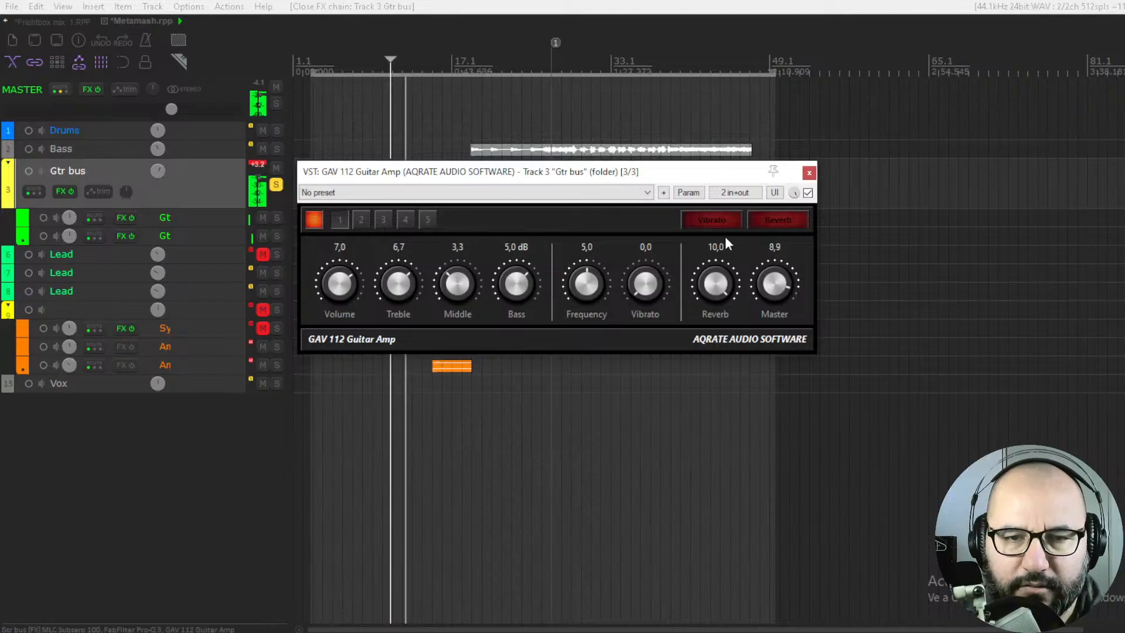
pyautogui.moveTo(342, 287); pyautogui.dragTo(343, 257)
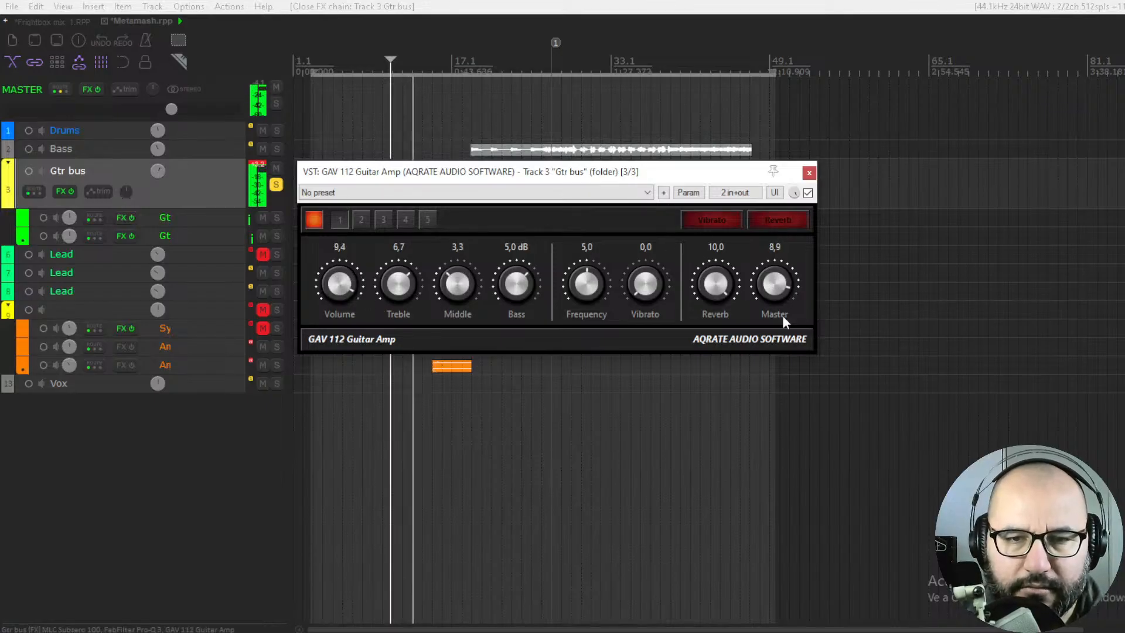
pyautogui.moveTo(782, 314); pyautogui.dragTo(766, 437)
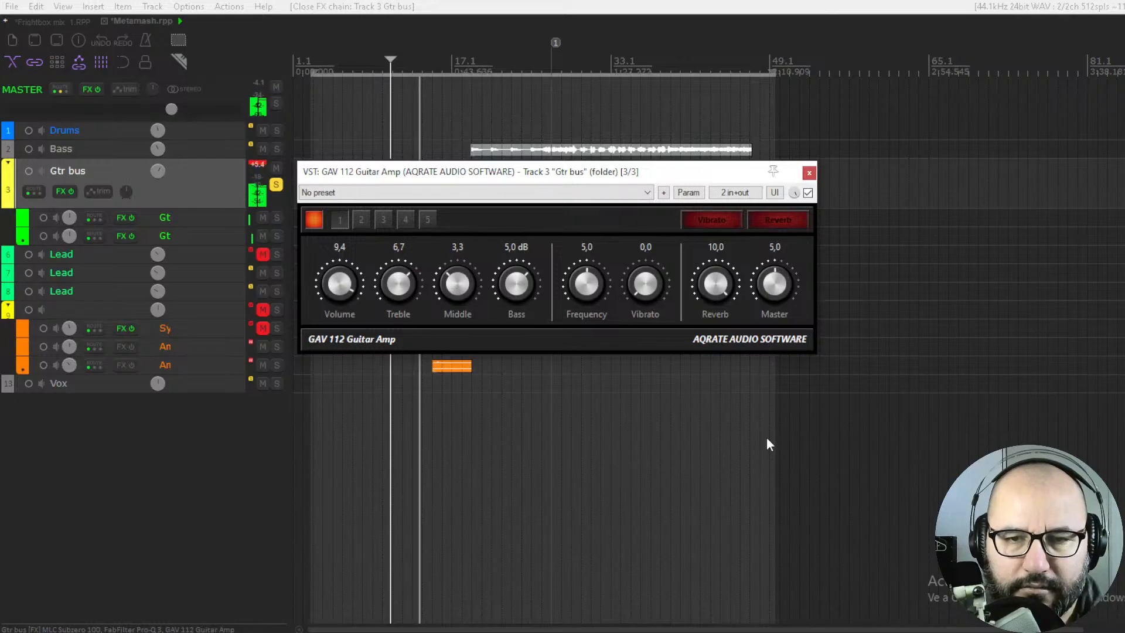
pyautogui.moveTo(342, 293); pyautogui.dragTo(343, 275)
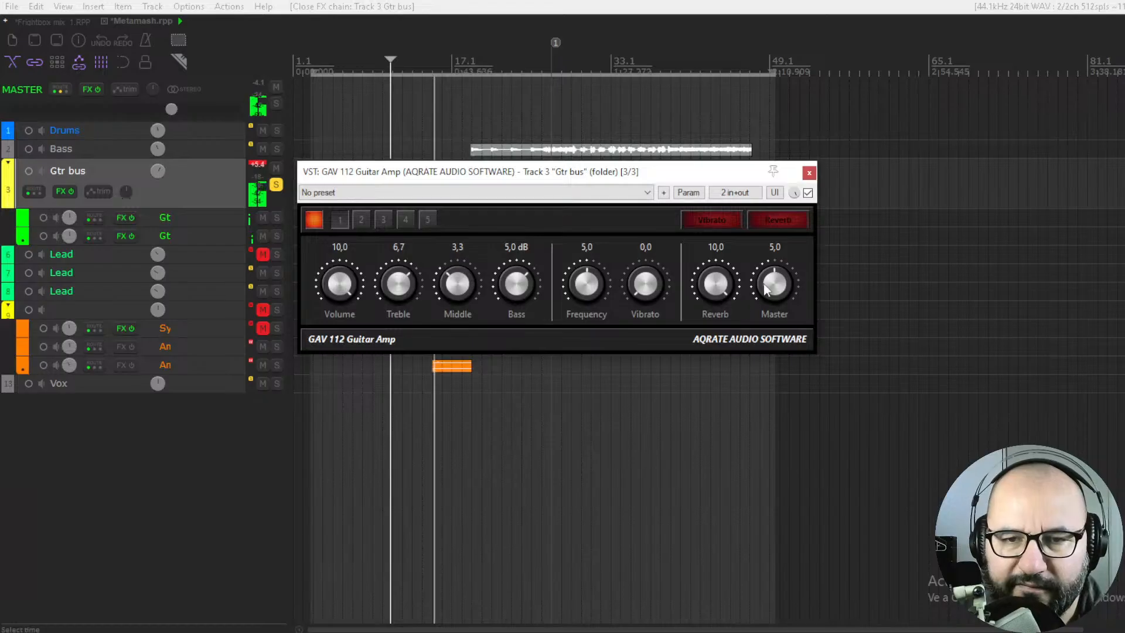
# Set the amp's Bass to -1.7 dB, Treble to 5.6 and Master to 7.0
pyautogui.moveTo(766, 288); pyautogui.dragTo(780, 237)
pyautogui.moveTo(502, 301); pyautogui.dragTo(511, 359)
pyautogui.moveTo(400, 285); pyautogui.dragTo(396, 337)
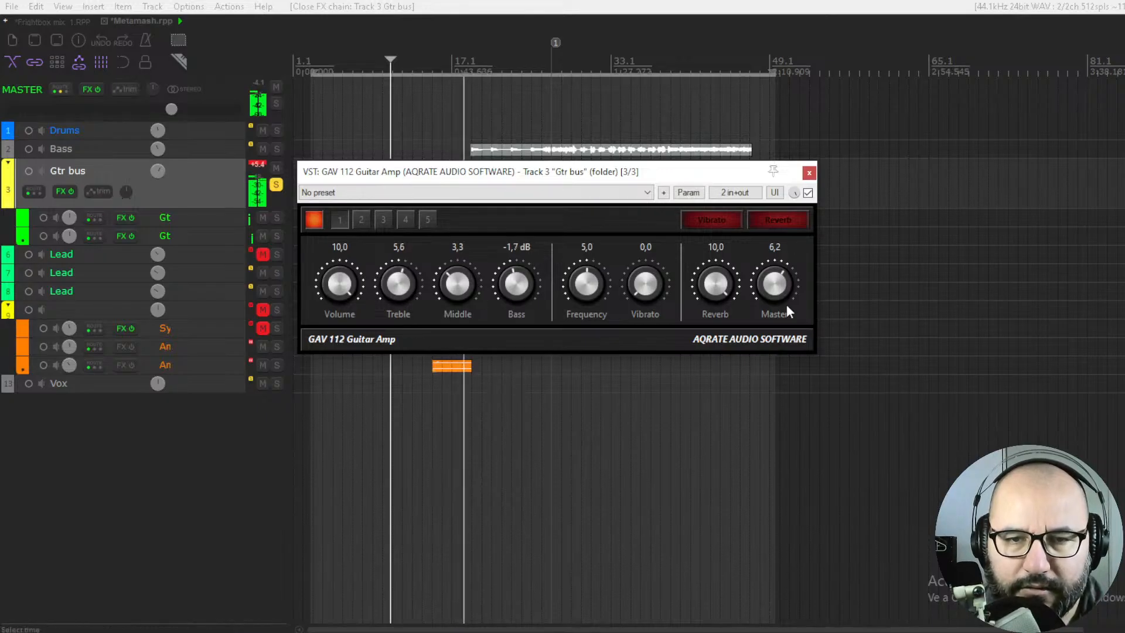
pyautogui.moveTo(777, 285); pyautogui.dragTo(780, 267)
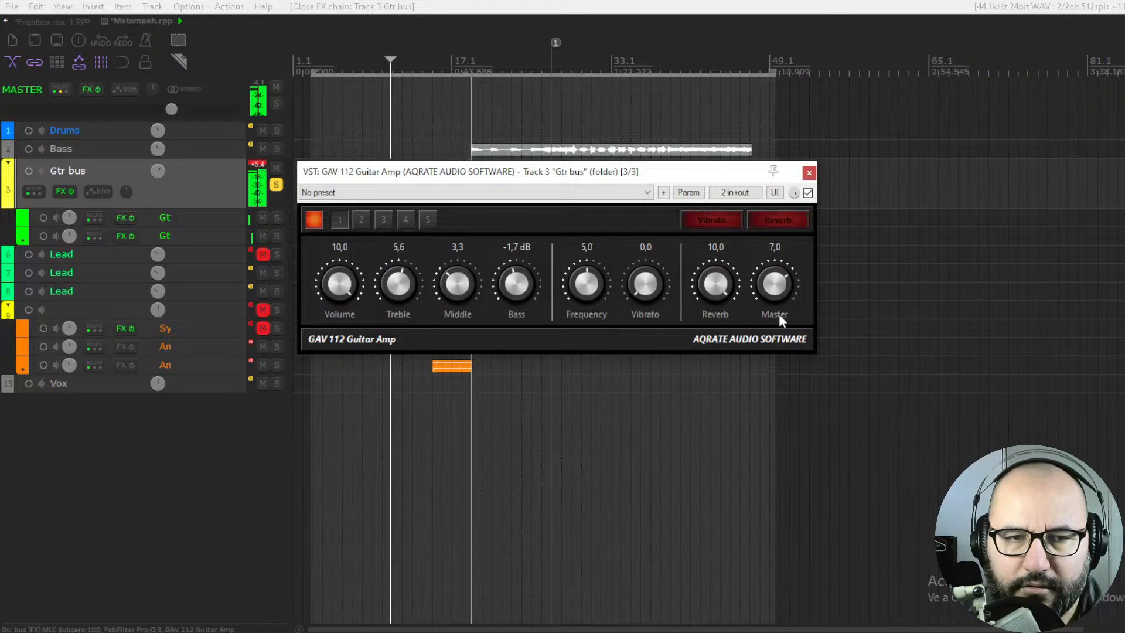
# Replay the guitars and compare them with the amp bypassed and with Vibrato on, leaving the amp active and Vibrato off
pyautogui.press('space')
pyautogui.press('space')
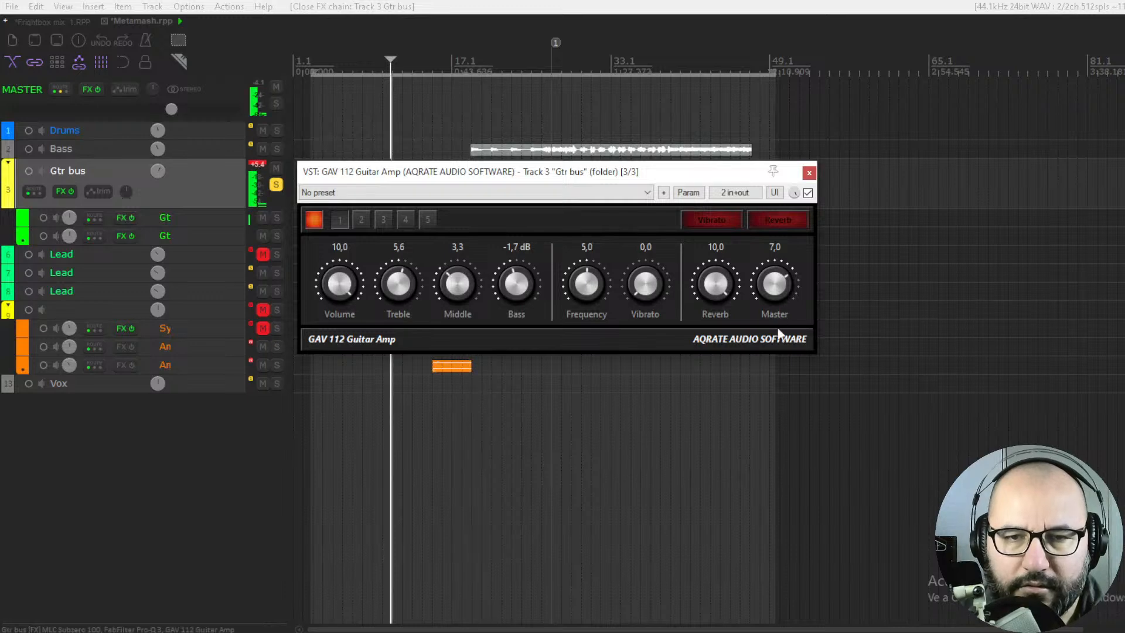
pyautogui.click(808, 193)
pyautogui.click(808, 194)
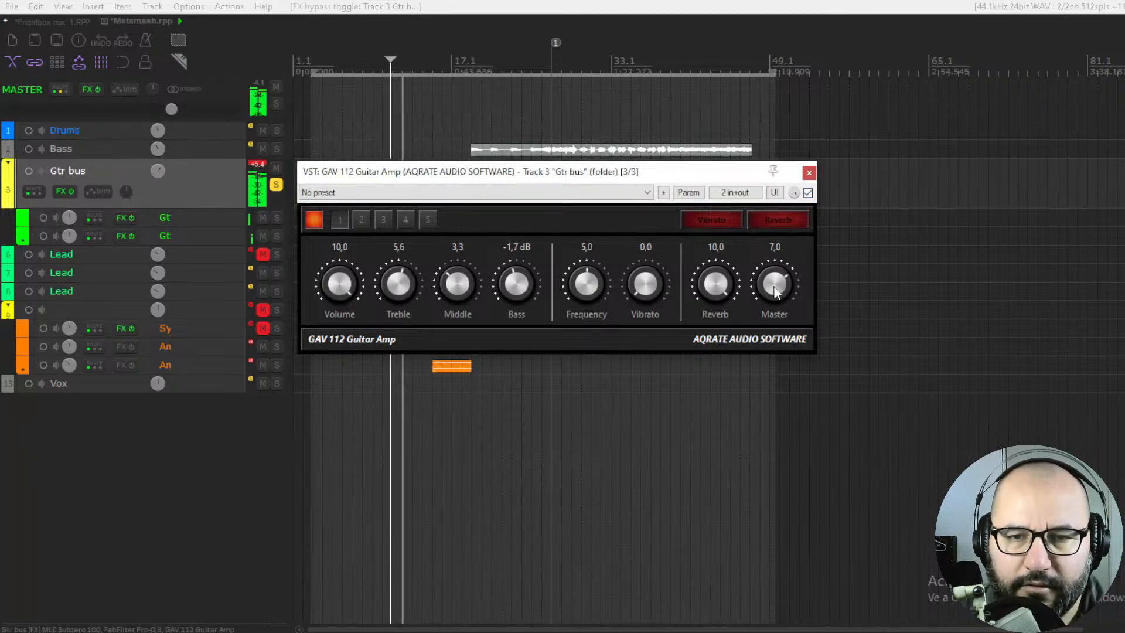
pyautogui.click(723, 219)
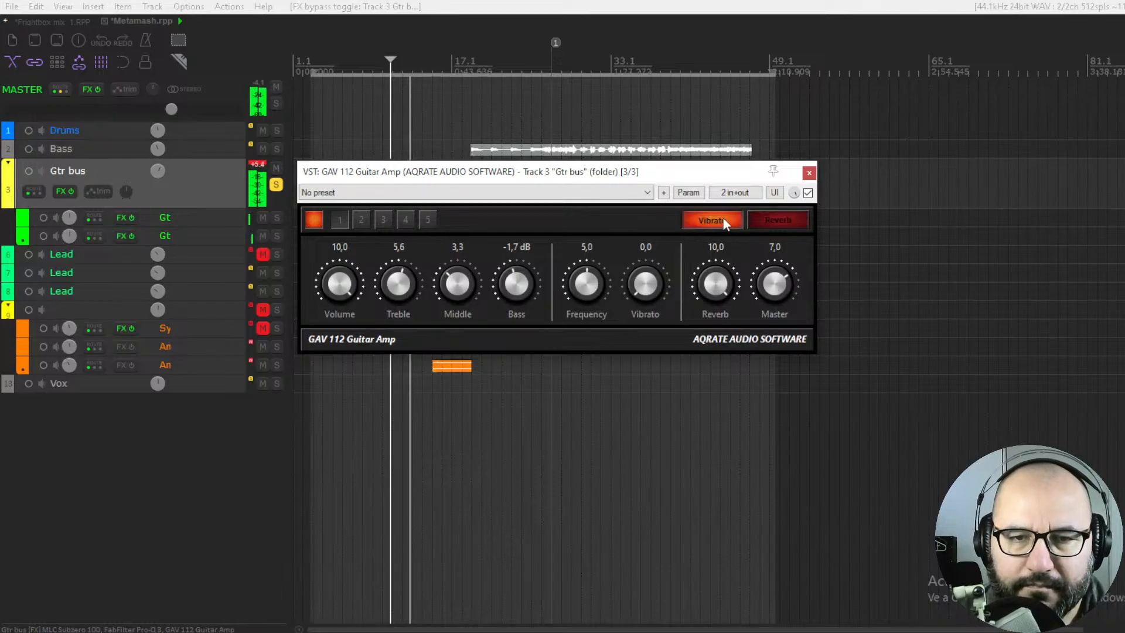
pyautogui.click(723, 219)
# Enable the amp's Reverb effect and set its amount to 6.5
pyautogui.click(762, 222)
pyautogui.moveTo(727, 282); pyautogui.dragTo(720, 430)
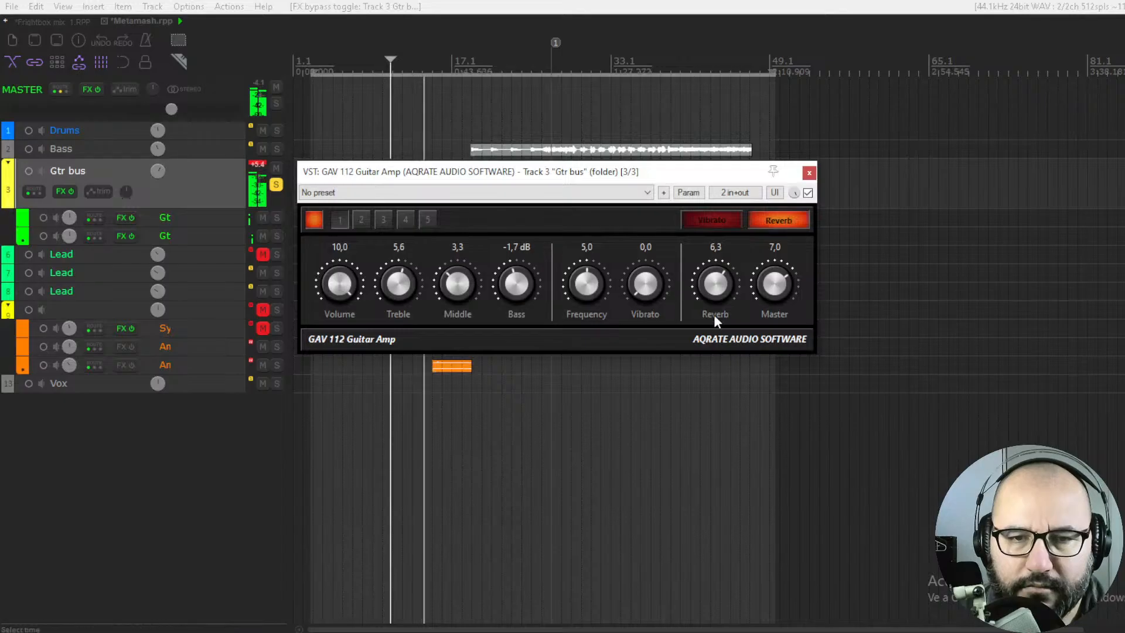
pyautogui.moveTo(724, 286)
pyautogui.mouseDown()
pyautogui.moveTo(730, 256)
pyautogui.moveTo(729, 283)
pyautogui.mouseUp()
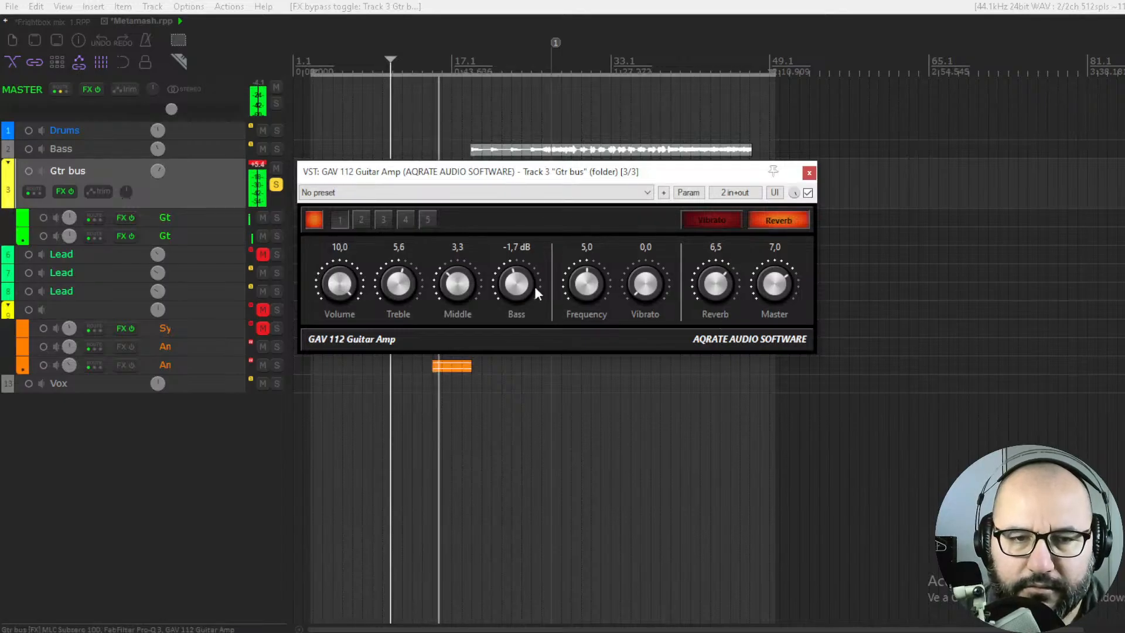
# Set the amp's Bass to -5.2 dB, Treble to 5.8, Middle to 5.4 and Master to 6.7, and stop playback
pyautogui.moveTo(534, 286); pyautogui.dragTo(522, 332)
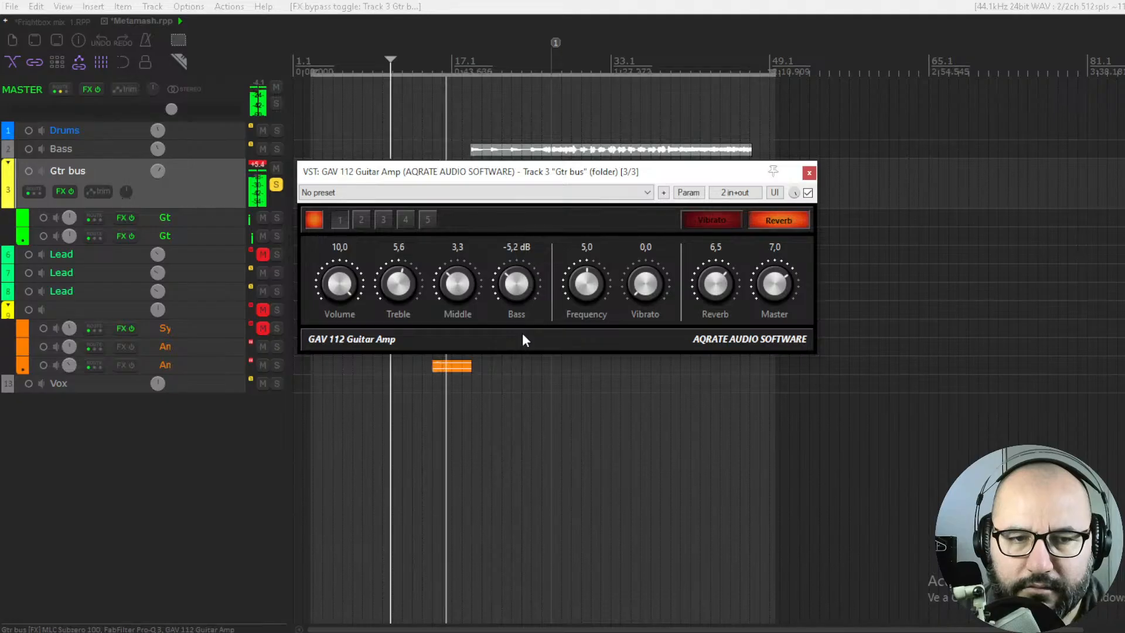
pyautogui.moveTo(398, 289); pyautogui.dragTo(485, 222)
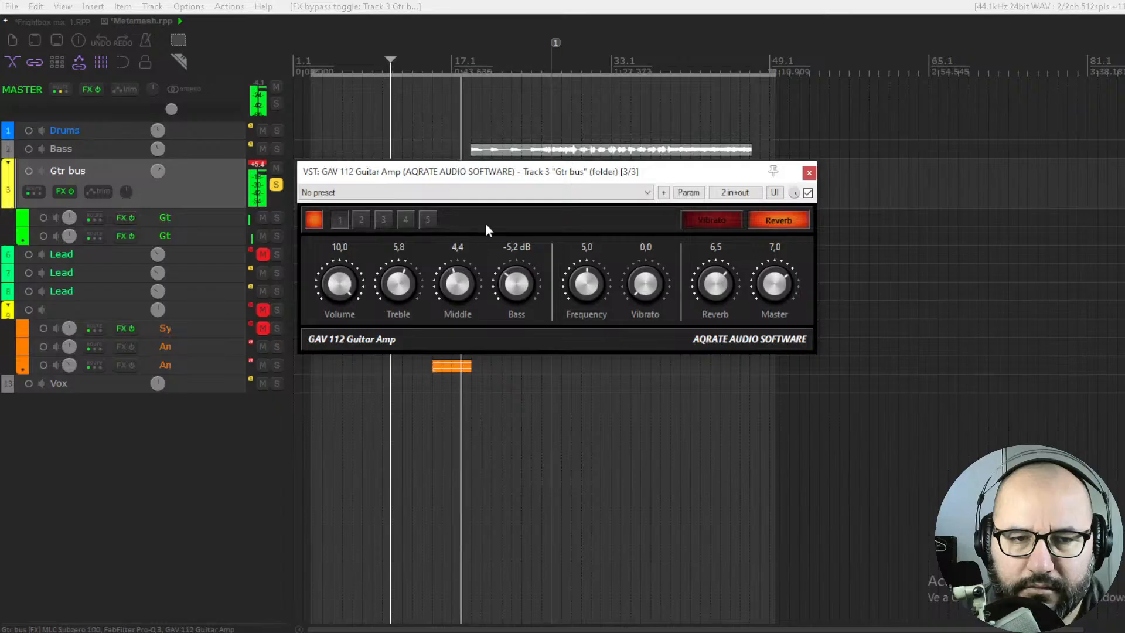
pyautogui.moveTo(775, 290)
pyautogui.mouseDown()
pyautogui.moveTo(772, 326)
pyautogui.moveTo(774, 300)
pyautogui.mouseUp()
pyautogui.press('space')
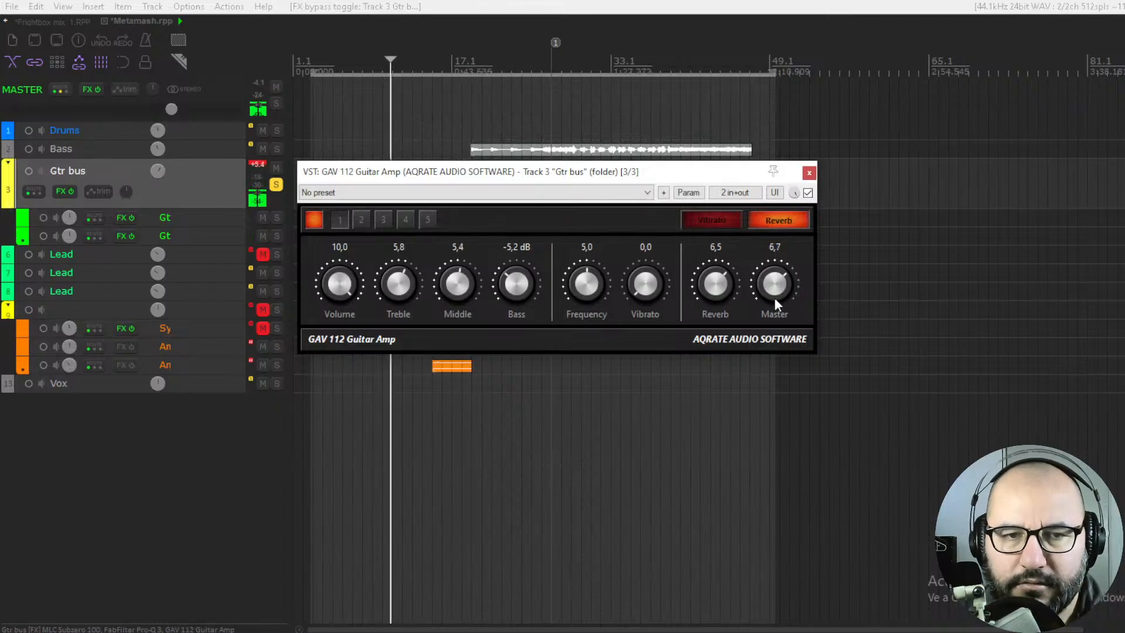
# Replay the guitars with Master at 6.9 and compare against bypass, leaving the amp active
pyautogui.press('space')
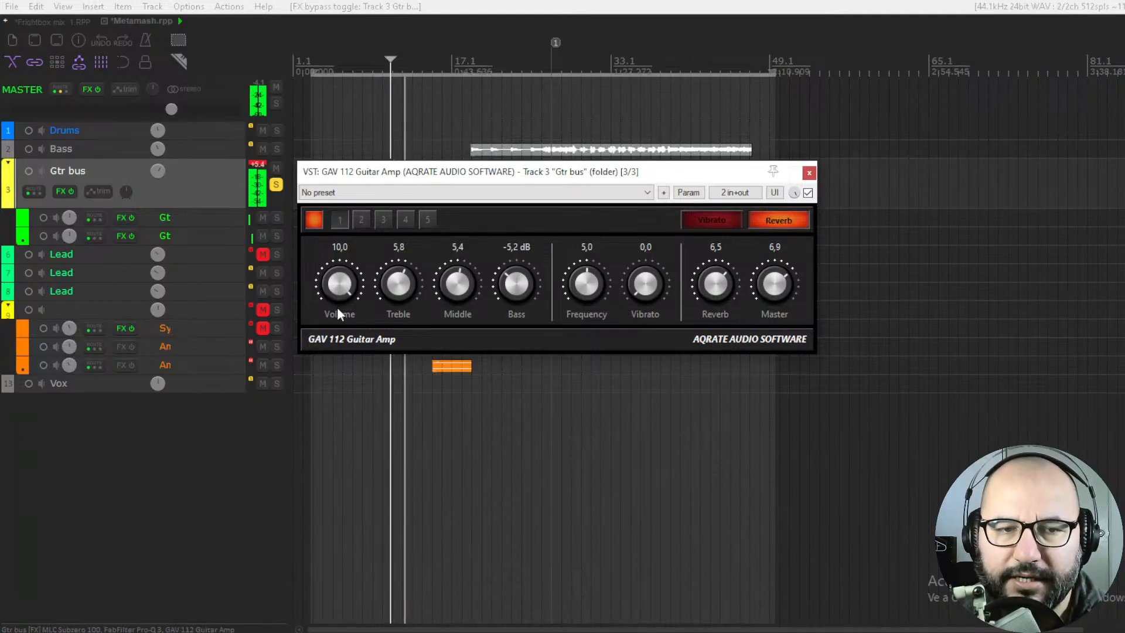
pyautogui.click(808, 192)
pyautogui.click(808, 193)
# Enable Vibrato with an amount of 9.4 and Frequency of 5.4, and lower the Master to 6.5
pyautogui.click(712, 221)
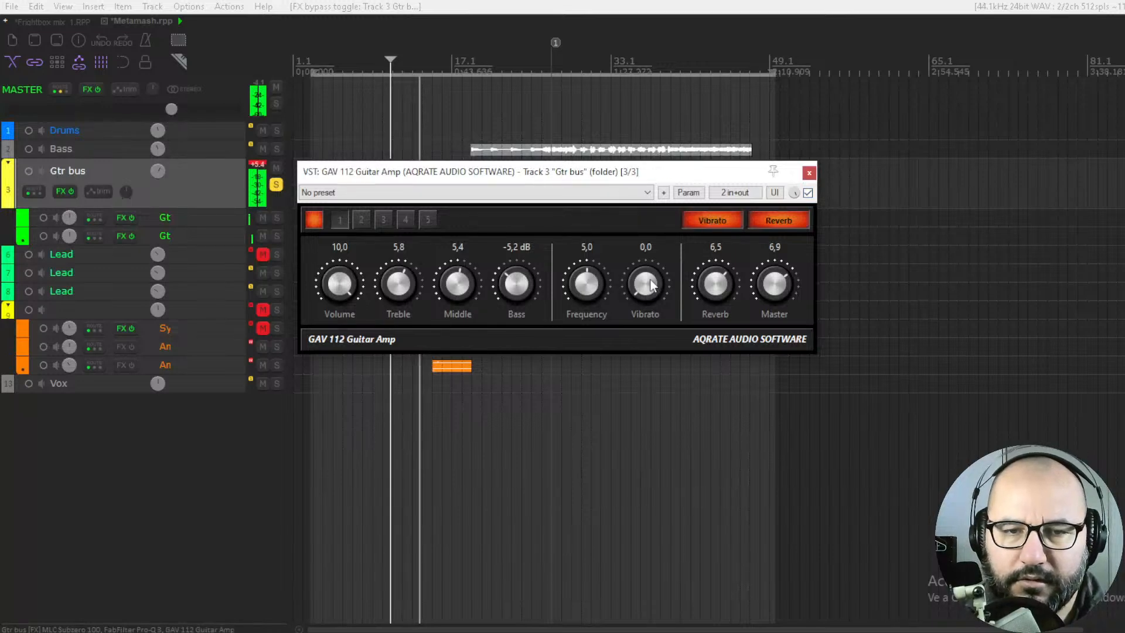
pyautogui.moveTo(645, 283); pyautogui.dragTo(649, 182)
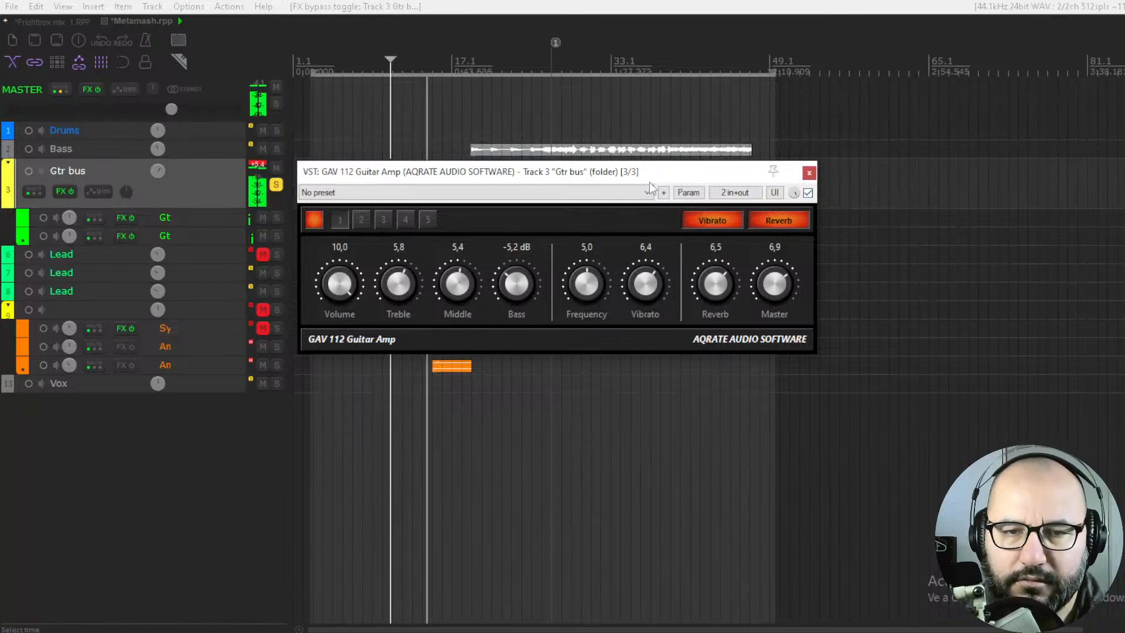
pyautogui.moveTo(768, 283)
pyautogui.mouseDown()
pyautogui.moveTo(768, 305)
pyautogui.moveTo(768, 294)
pyautogui.mouseUp()
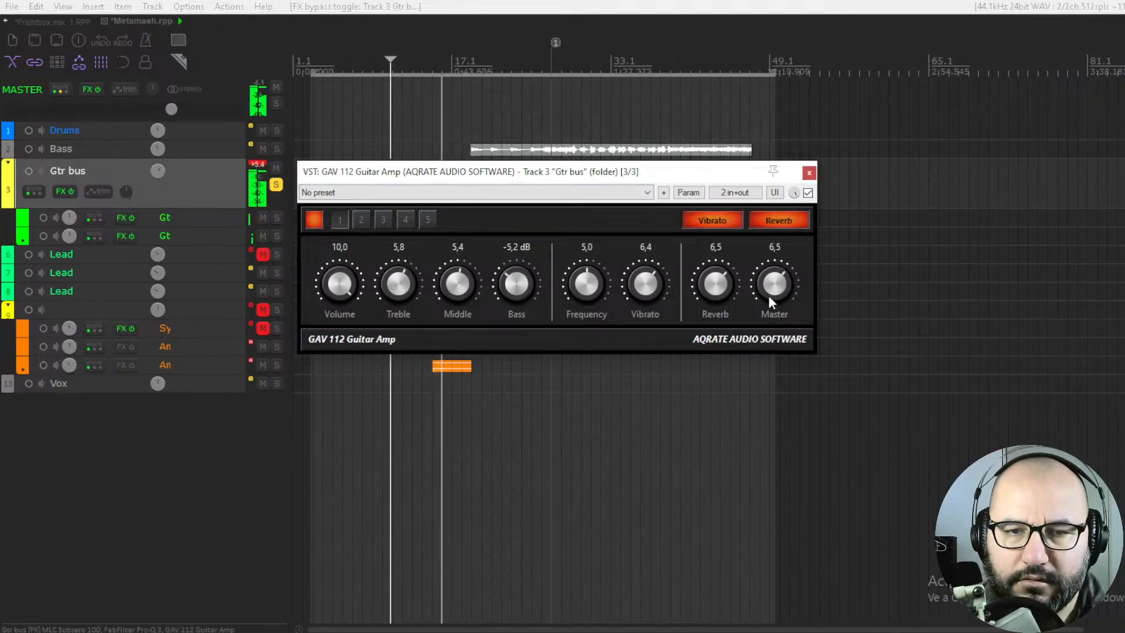
pyautogui.moveTo(633, 287); pyautogui.dragTo(593, 245)
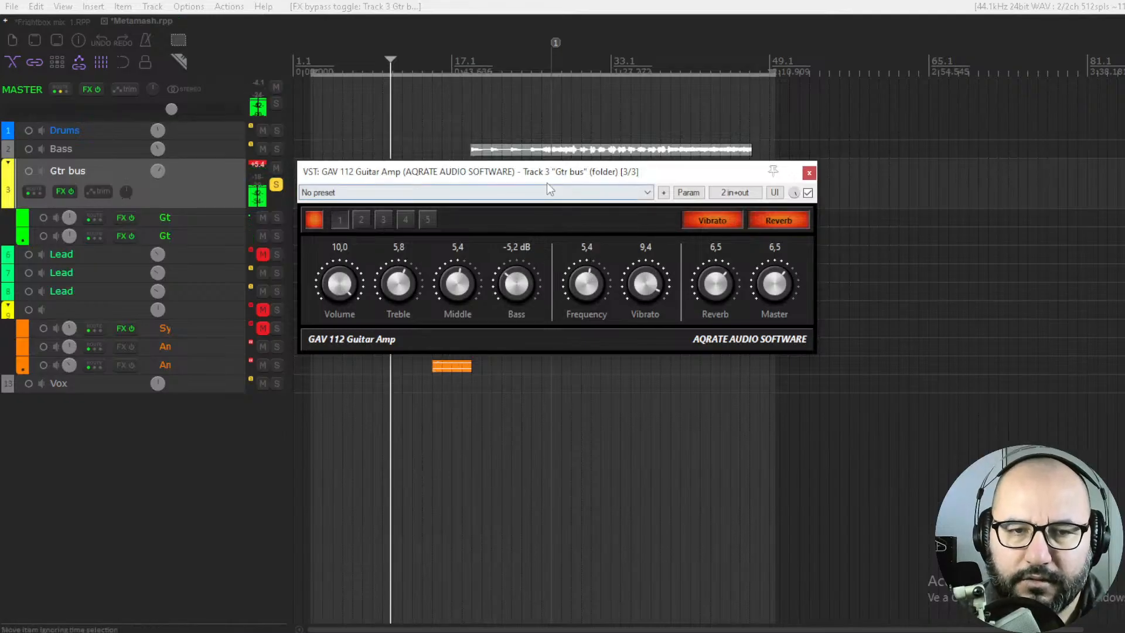
# Play the guitars from marker 1, moving the amp window aside to reach the timeline and back over the tracks
pyautogui.moveTo(548, 171); pyautogui.dragTo(517, 279)
pyautogui.click(554, 54)
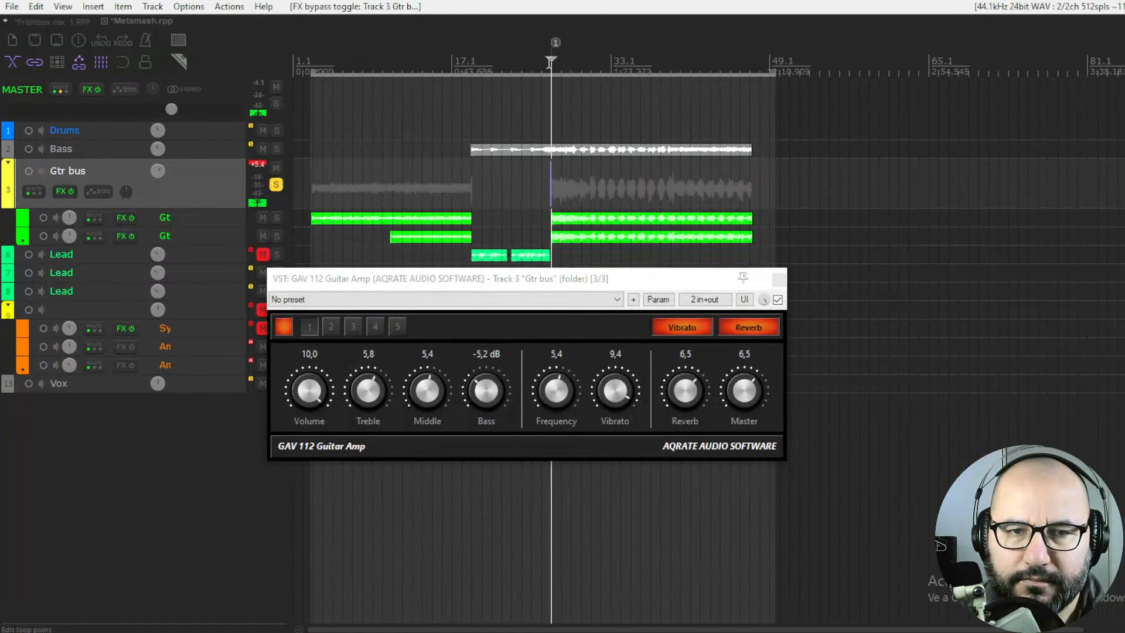
pyautogui.moveTo(579, 281); pyautogui.dragTo(584, 141)
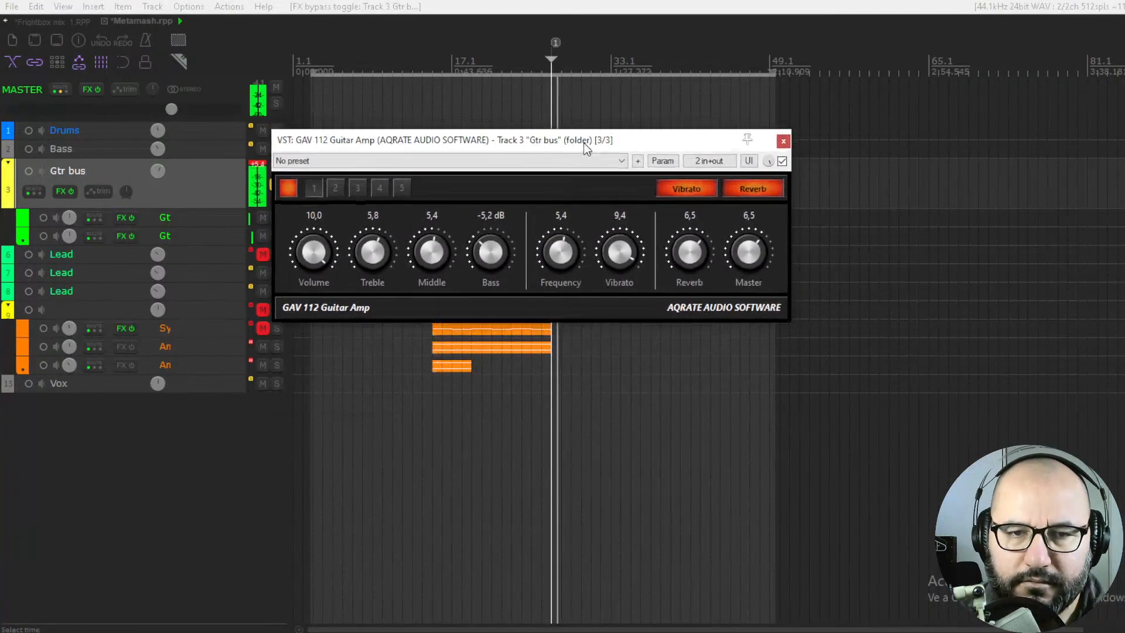
# Compare the guitars with Vibrato and Reverb on and off, leaving both effects off and the Master at 6.9
pyautogui.click(742, 188)
pyautogui.click(702, 189)
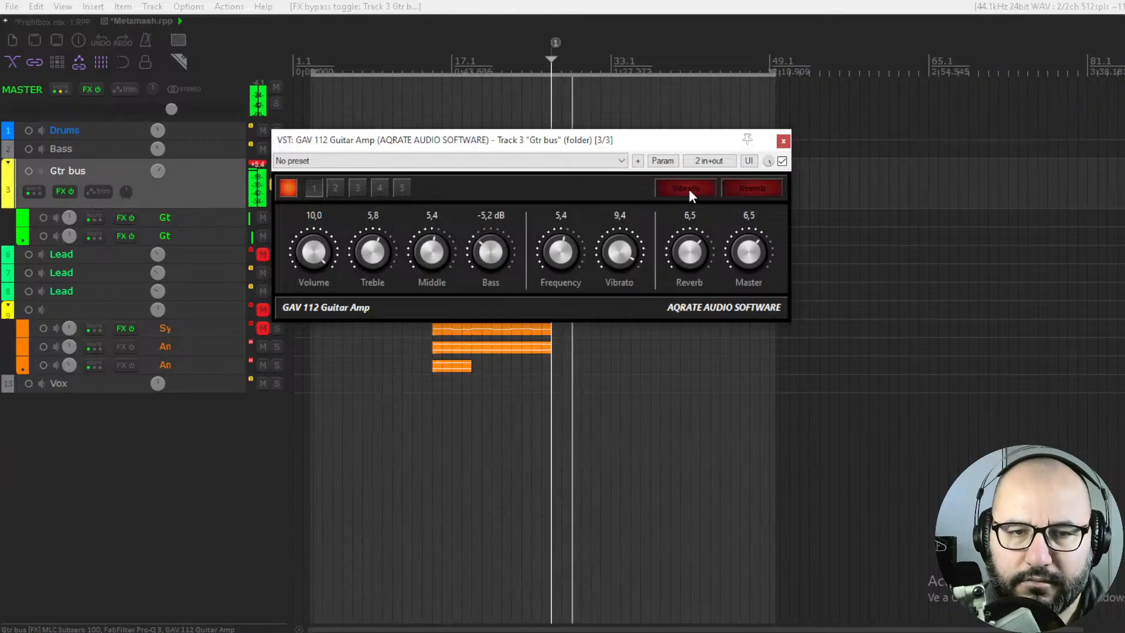
pyautogui.click(688, 188)
pyautogui.click(753, 190)
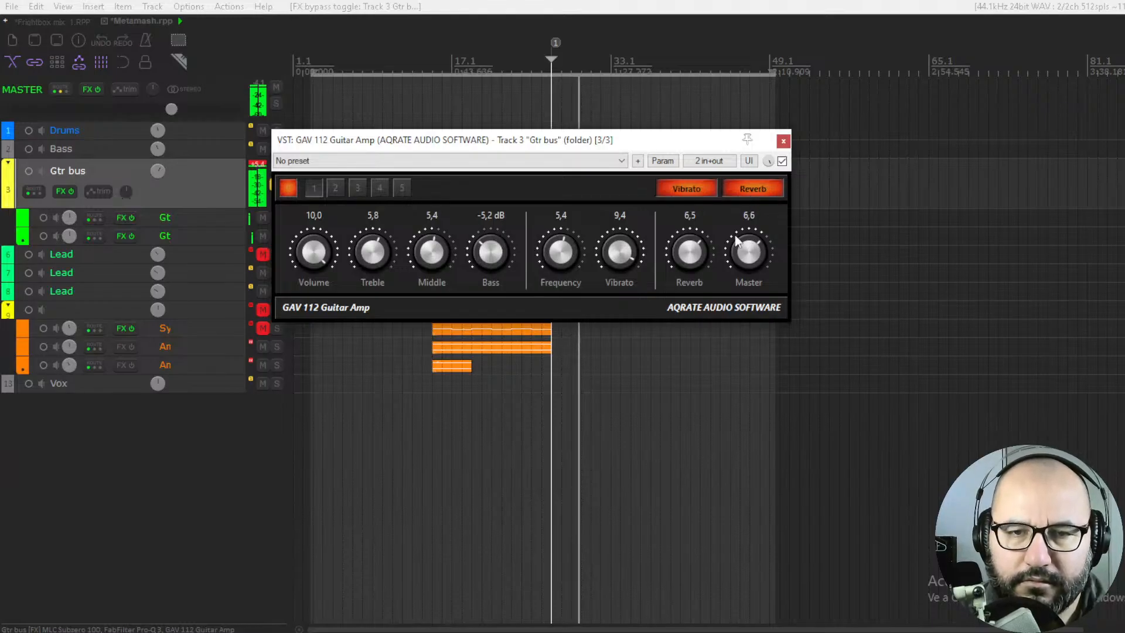
pyautogui.click(736, 193)
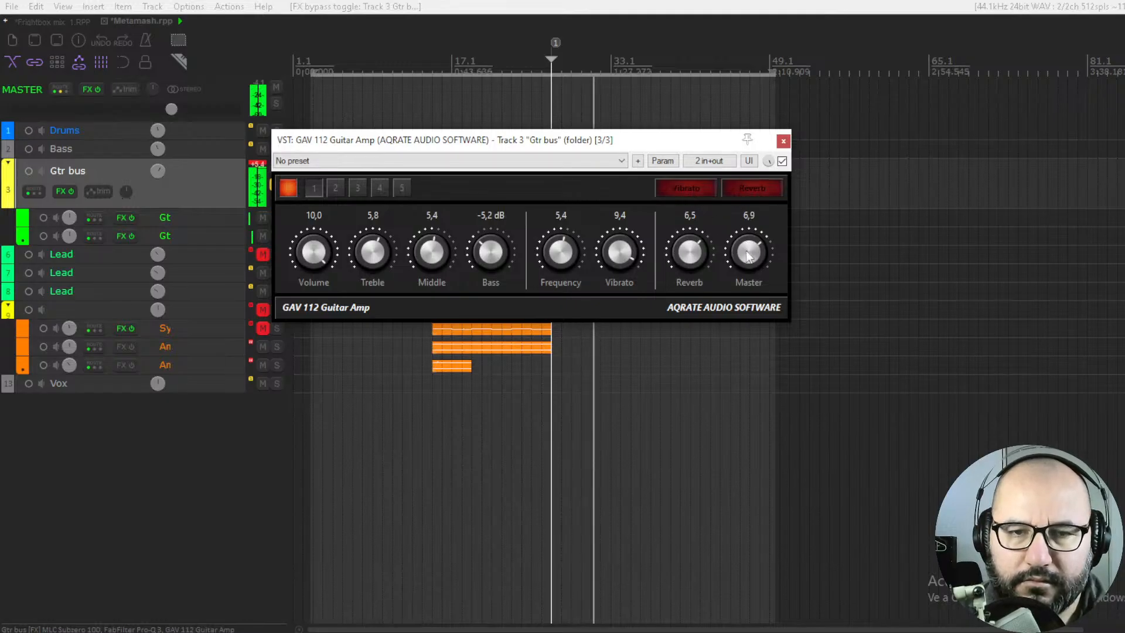
# Replay the guitars while setting Treble to 4.5, Middle to 5.2, Bass to -6.1 dB and Master to 6.8, and compare against bypass
pyautogui.press('space')
pyautogui.press('space')
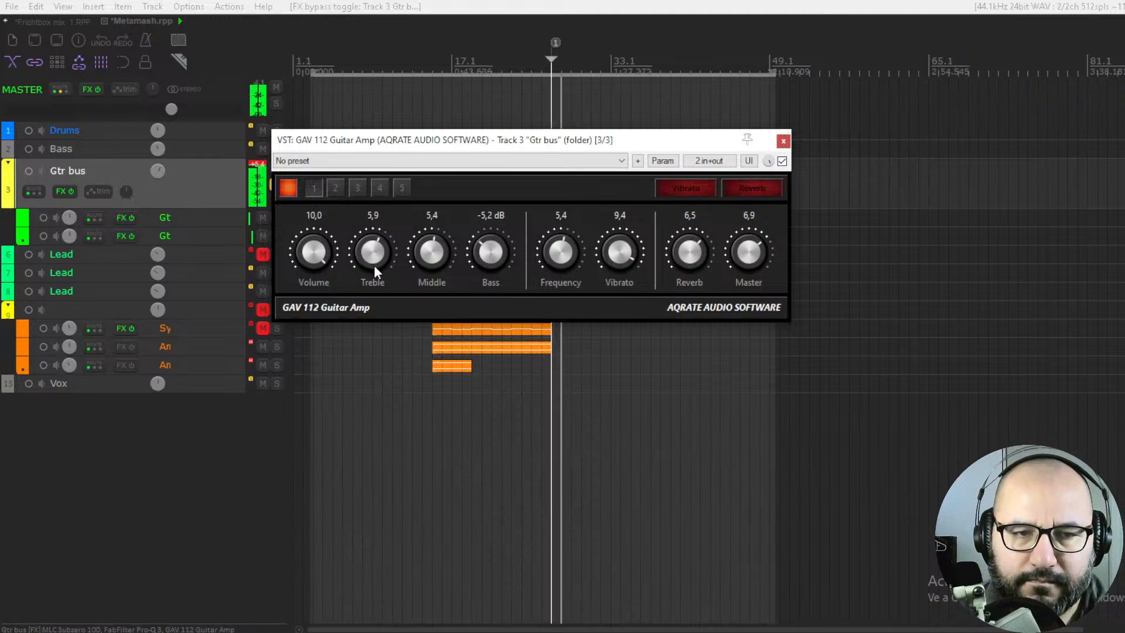
pyautogui.moveTo(371, 308); pyautogui.dragTo(371, 313)
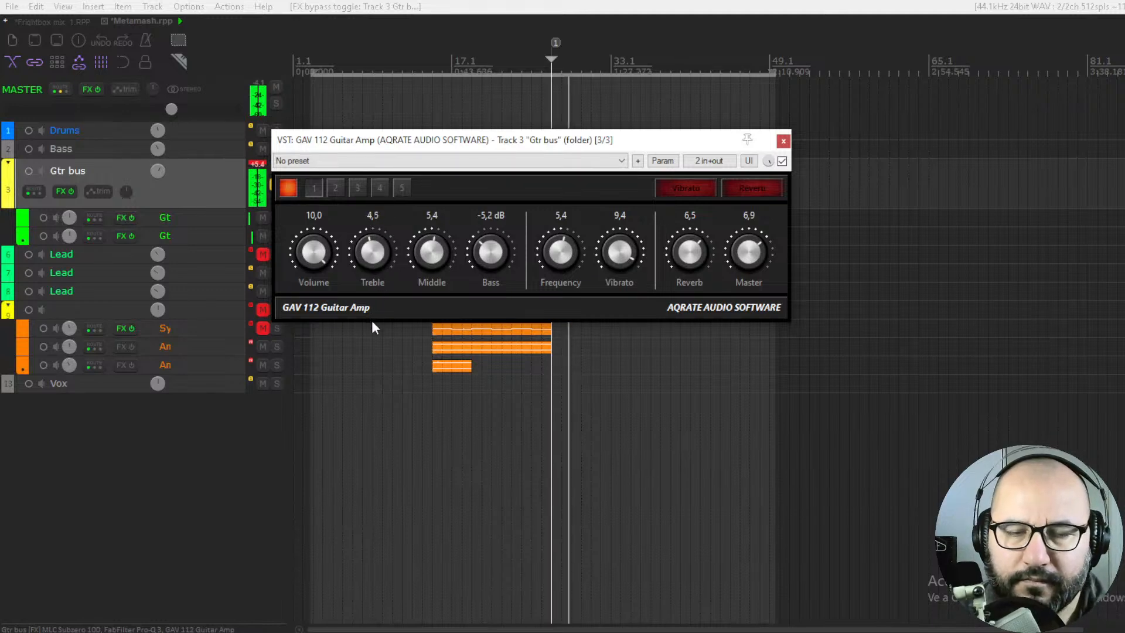
pyautogui.moveTo(437, 258); pyautogui.dragTo(480, 269)
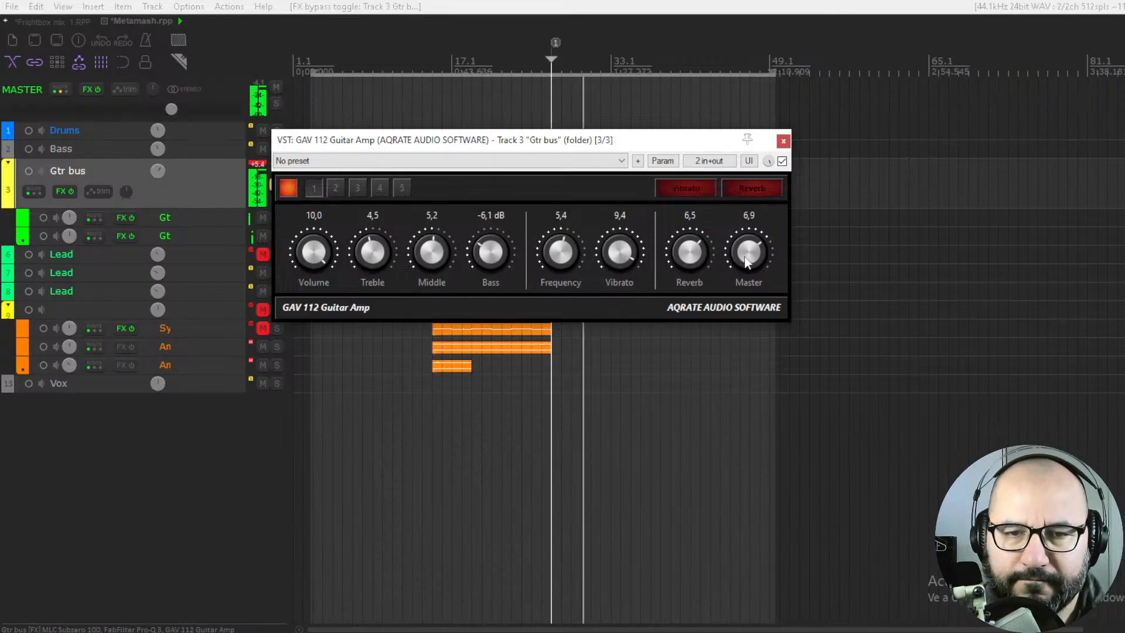
pyautogui.moveTo(751, 258); pyautogui.dragTo(750, 262)
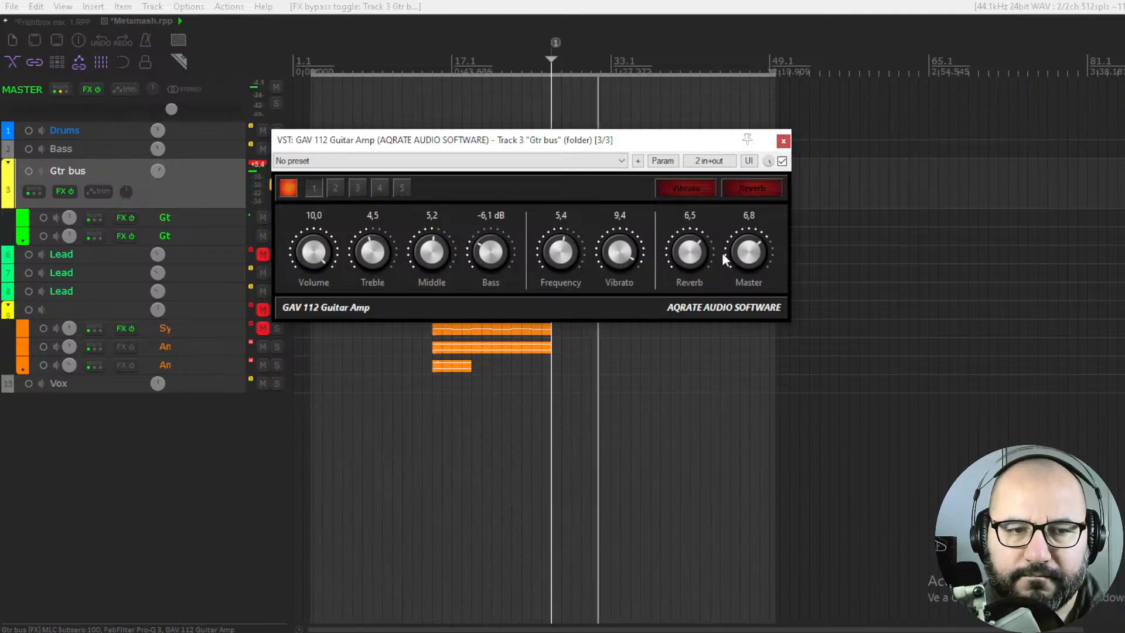
pyautogui.press('space')
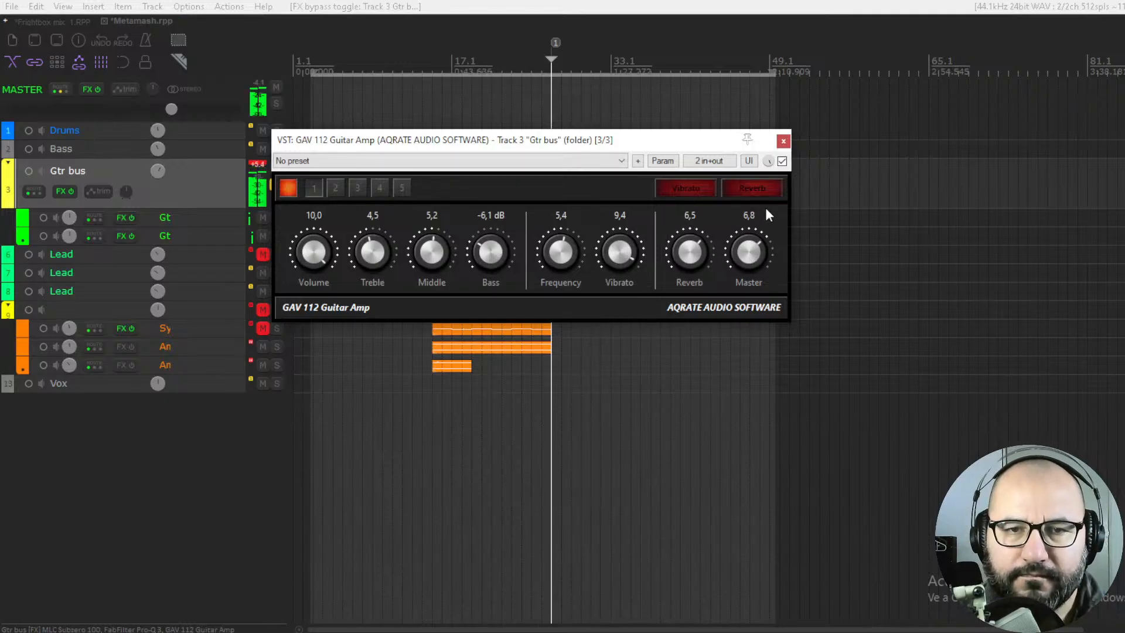
pyautogui.click(782, 161)
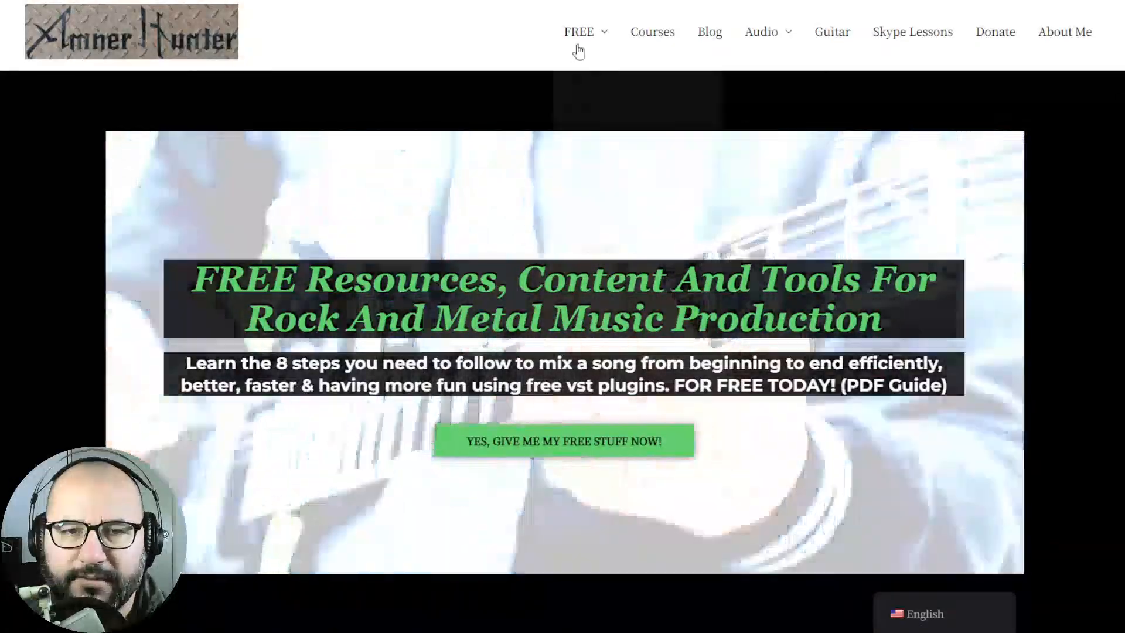
# Switch the browser from the YouTube channel's live videos to the website offering free rock and metal music production resources
pyautogui.moveTo(580, 38)
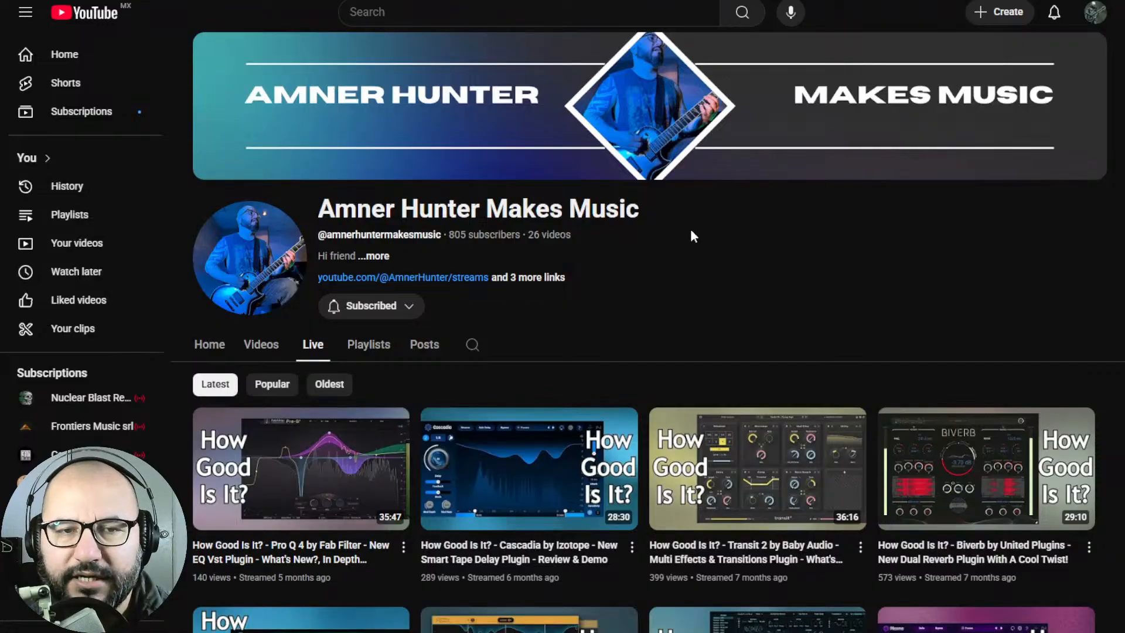
pyautogui.hotkey('ctrl', 'Tab')
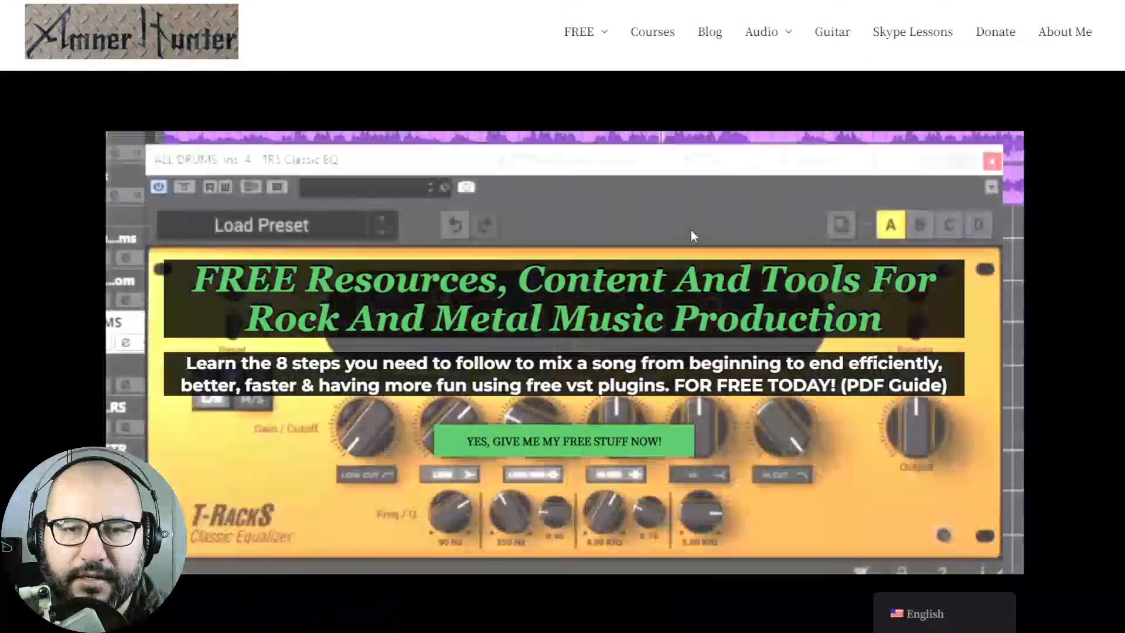